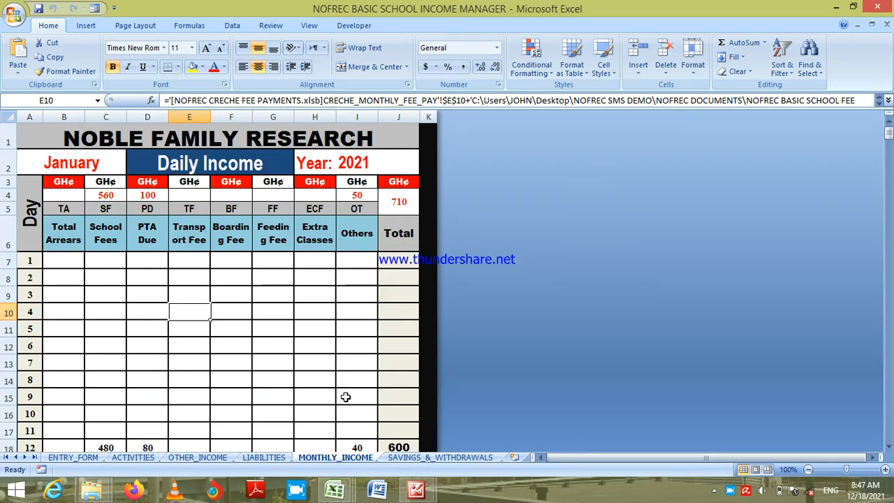
- Examine the daily amounts in the Total column of the January Daily Income table and the grand total above them
click(388, 282)
key(Down)
key(Down)
key(Down)
key(Down)
key(Down)
key(Down)
key(Down)
key(Down)
key(Down)
key(Down)
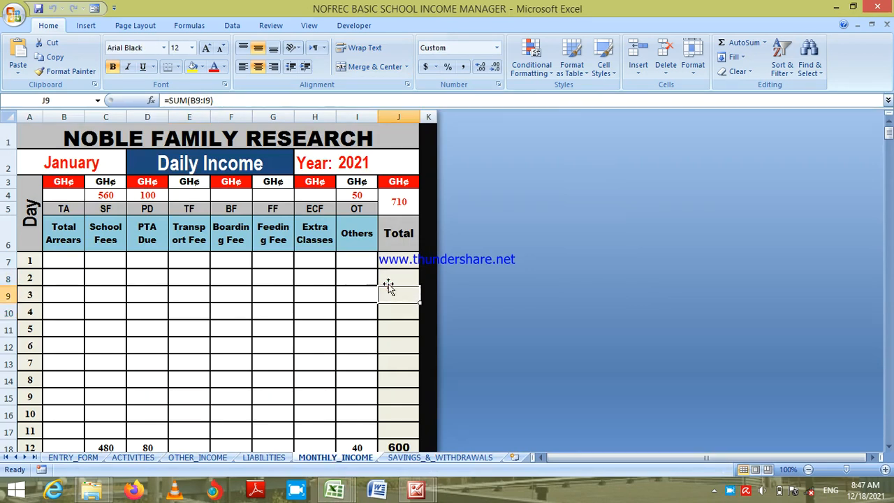
key(Down)
key(Up)
key(Up)
key(Up)
key(Up)
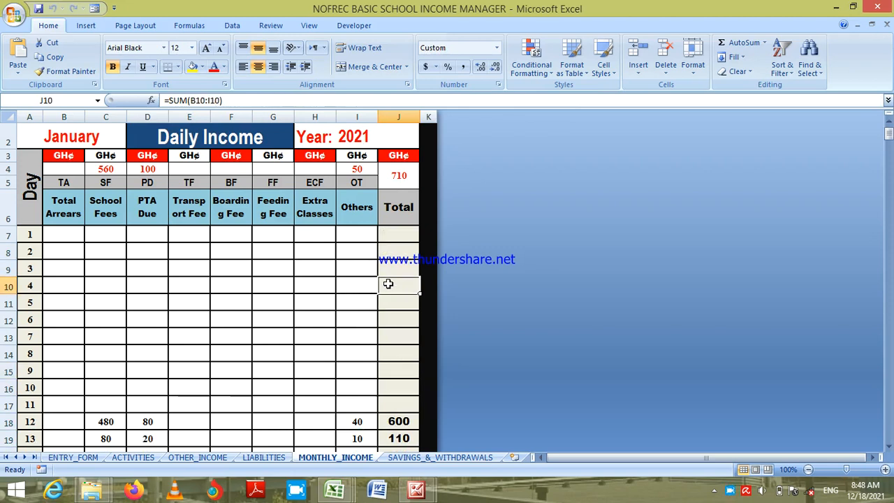
click(403, 172)
key(ctrl+Home)
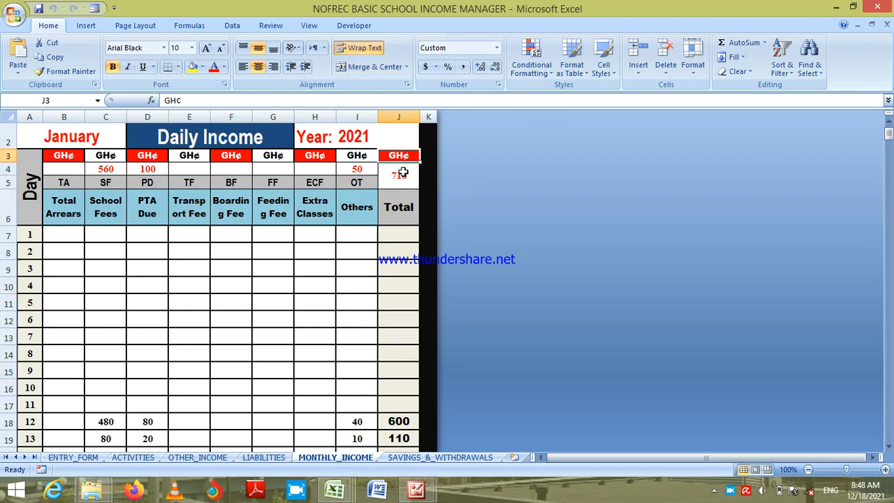
click(403, 172)
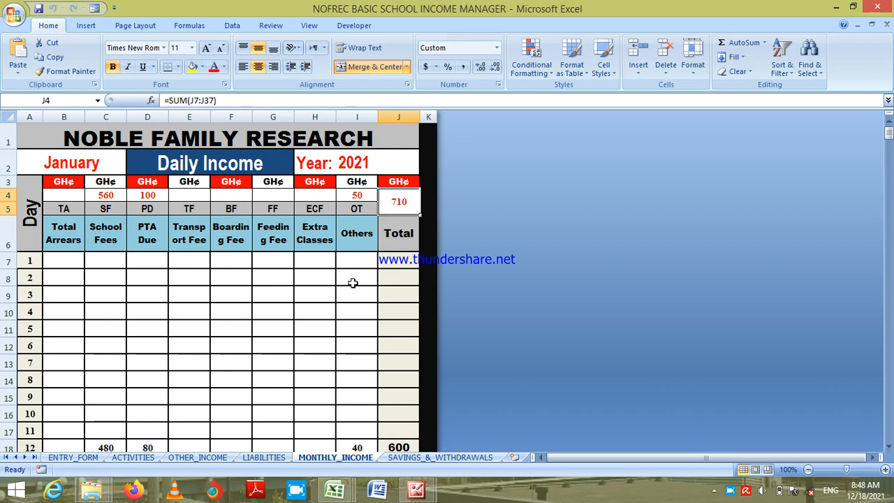
- Examine the day 12 School Fees entry, the Feeding Fee column and the grand total in the January table
click(65, 278)
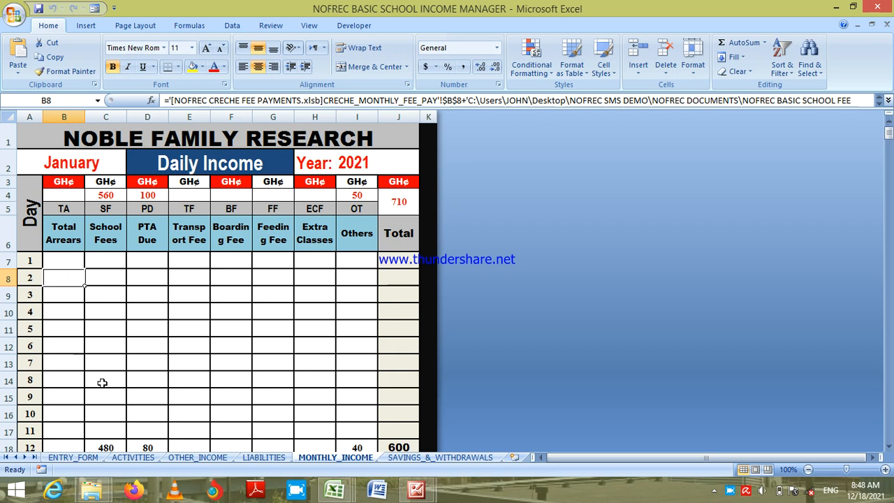
click(102, 444)
scroll(103, 444, down, 1)
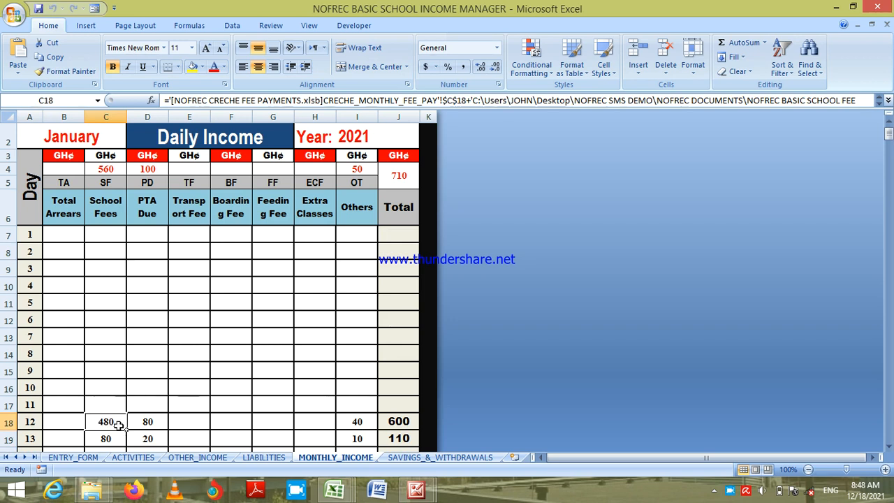
click(28, 425)
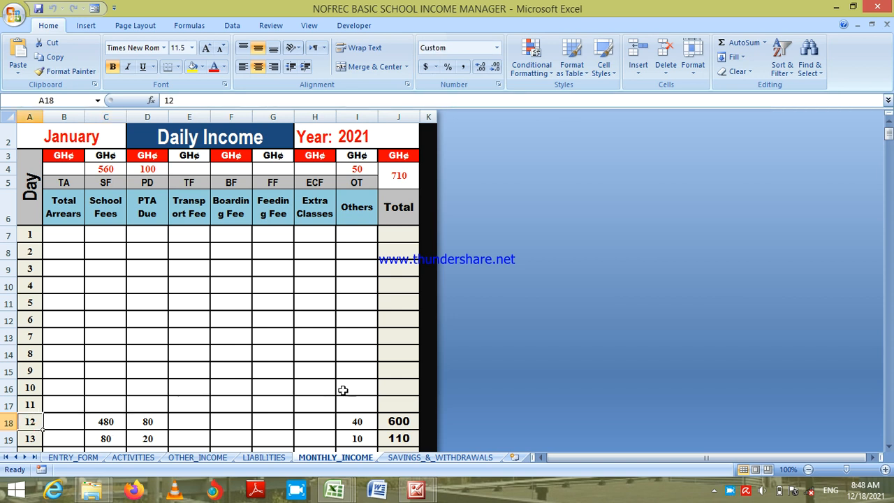
click(284, 384)
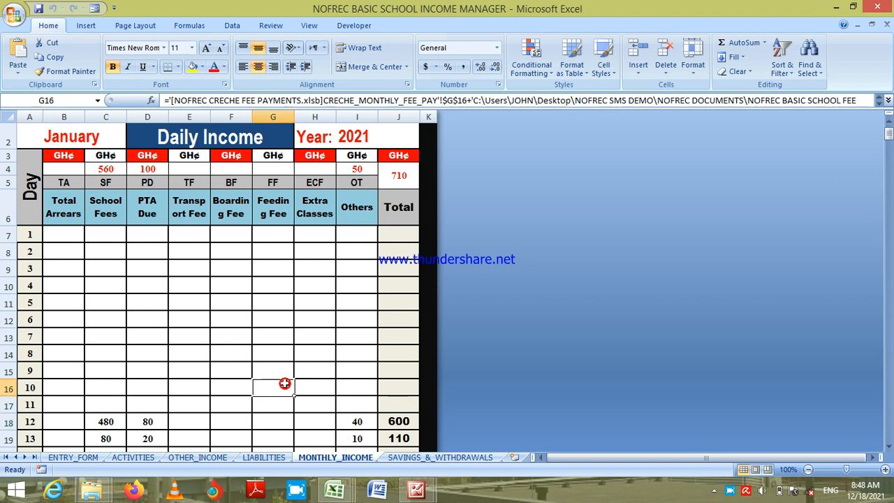
key(Up)
key(Up)
key(Up)
key(Up)
key(Up)
key(Up)
key(Up)
key(Up)
key(Up)
key(Up)
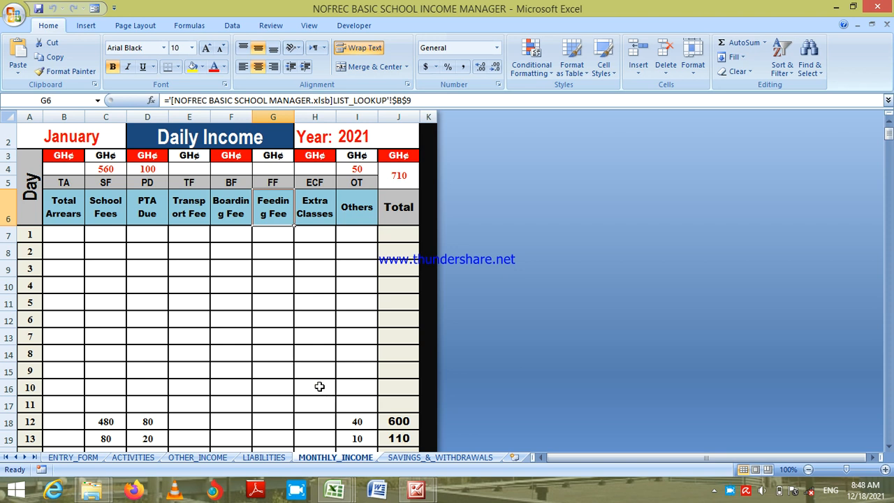
click(399, 179)
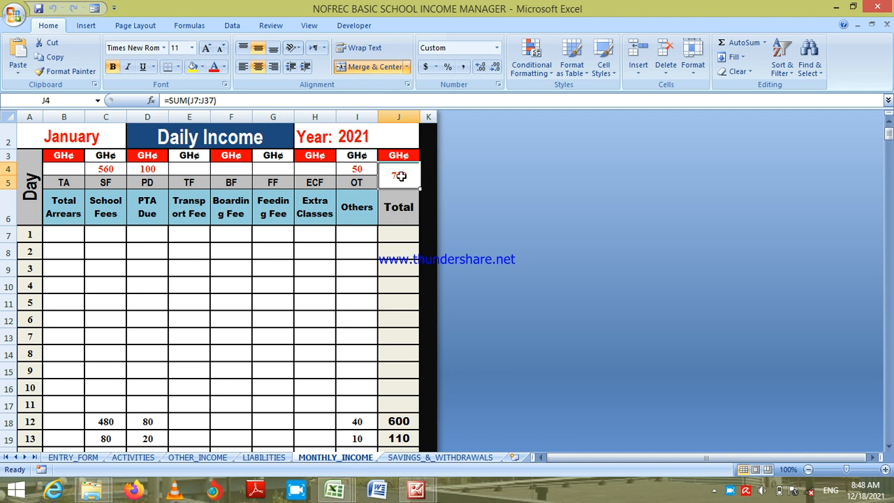
key(ctrl+Home)
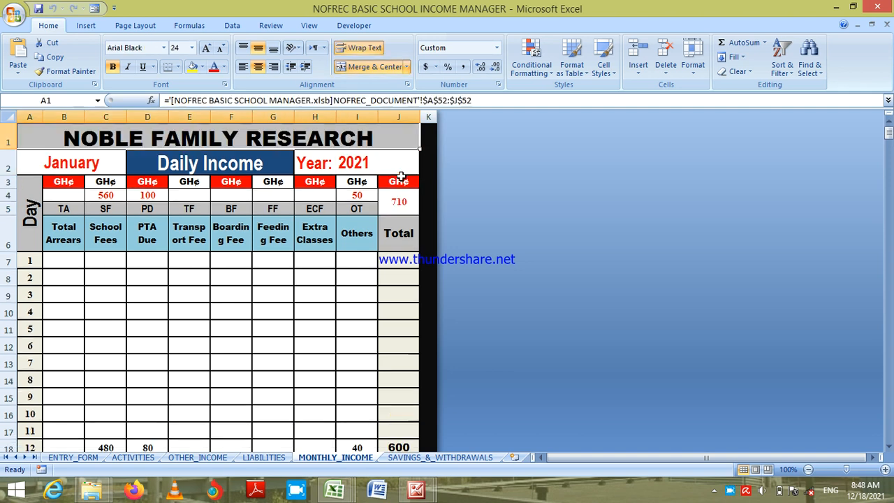
click(399, 200)
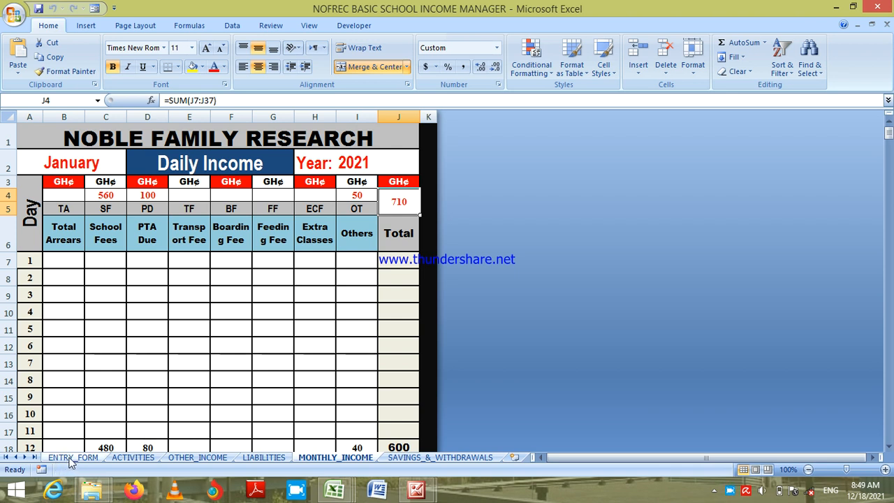
click(222, 361)
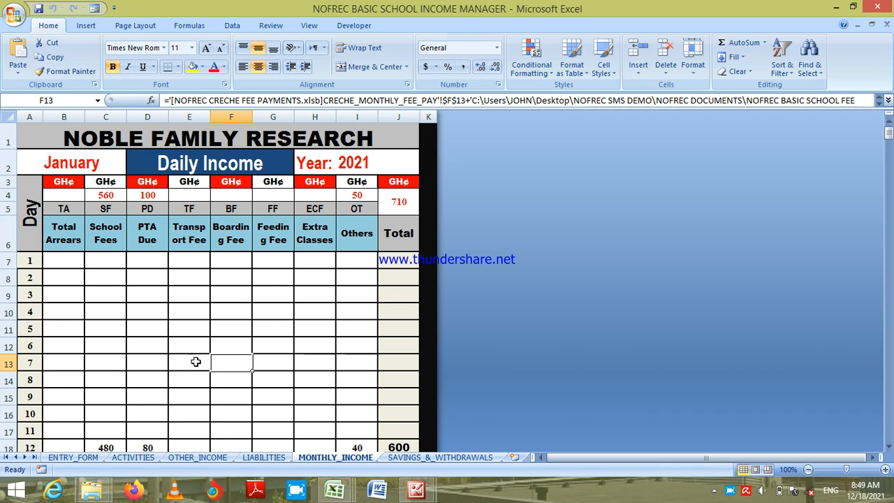
click(195, 361)
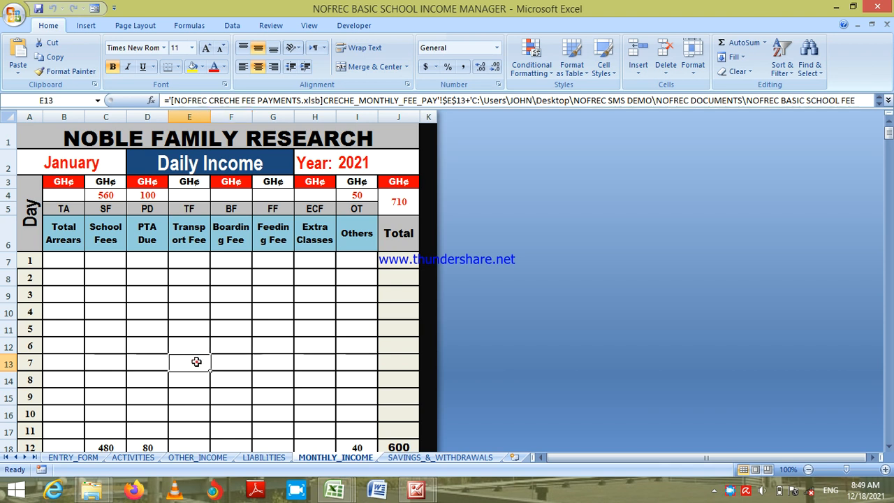
click(239, 344)
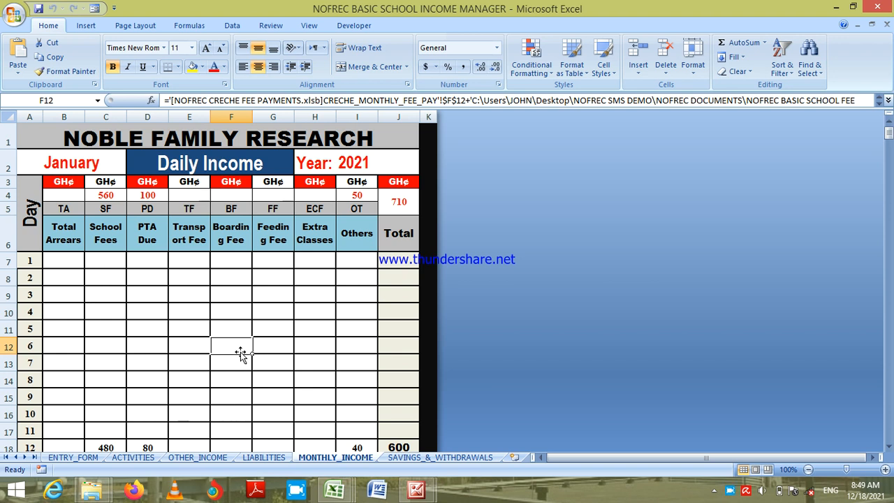
click(262, 351)
click(325, 345)
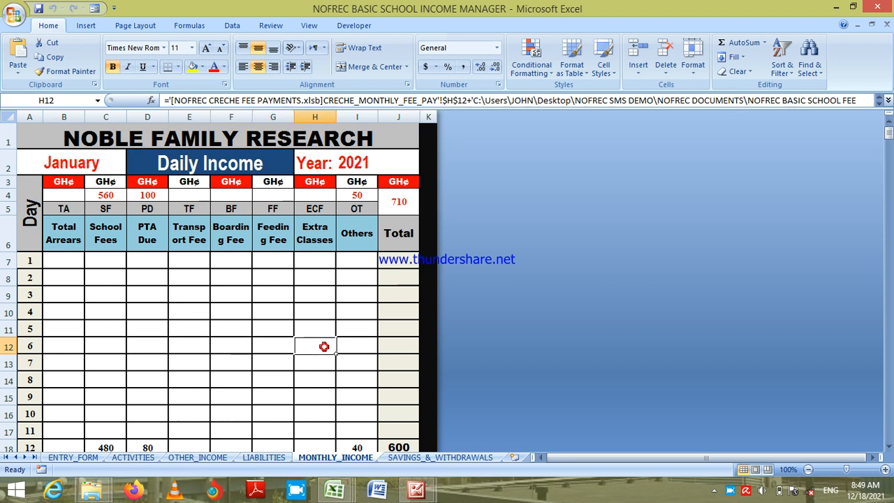
click(259, 342)
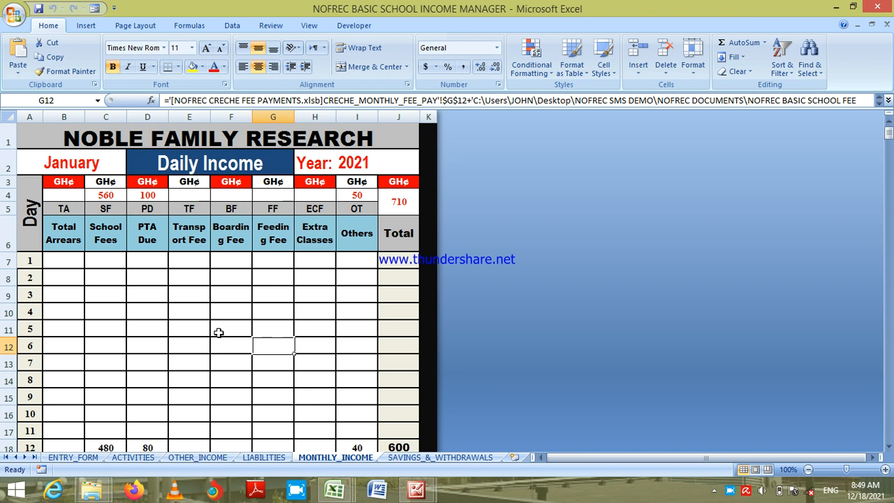
click(218, 333)
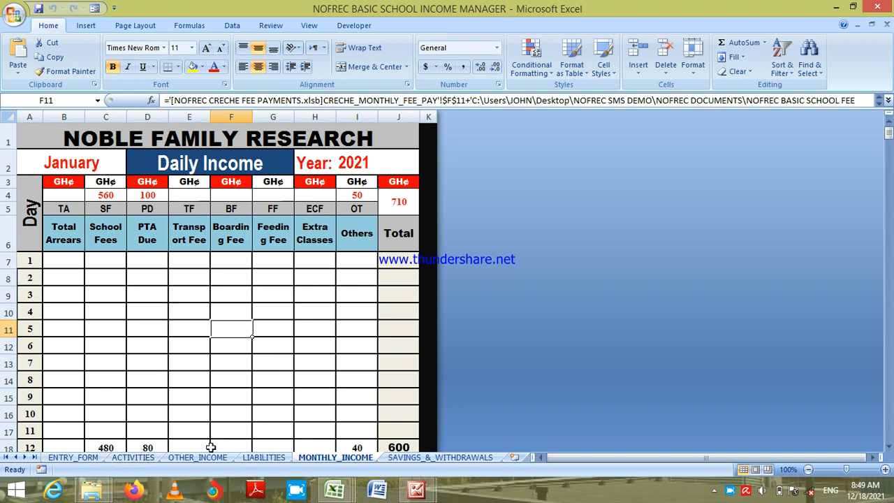
- View the ENTRY_FORM and ACTIVITIES sheets, ending on the OTHER_INCOME sheet
click(77, 458)
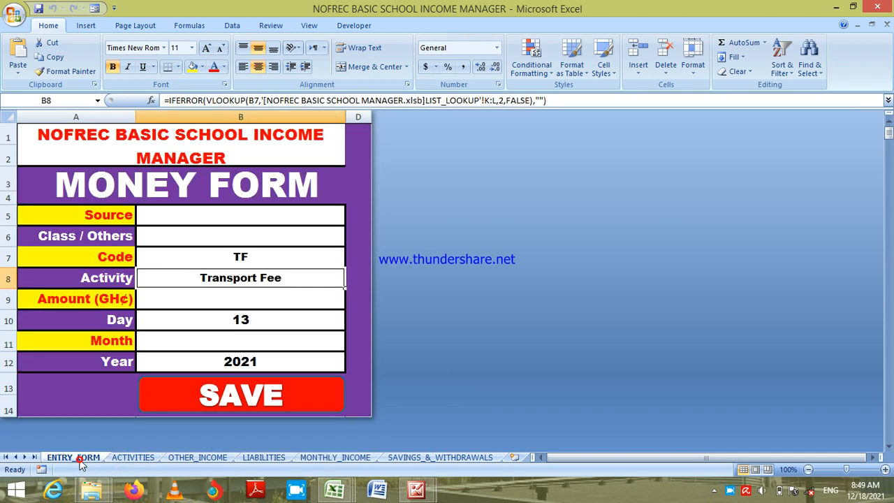
click(134, 458)
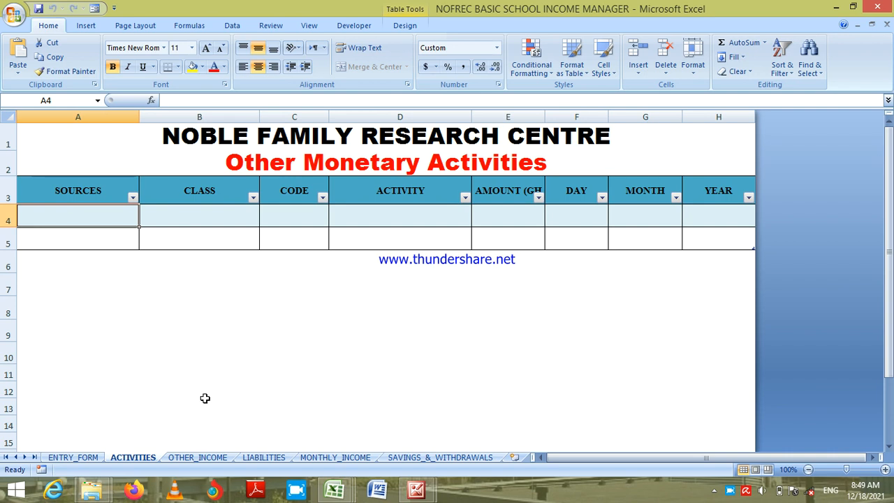
click(196, 458)
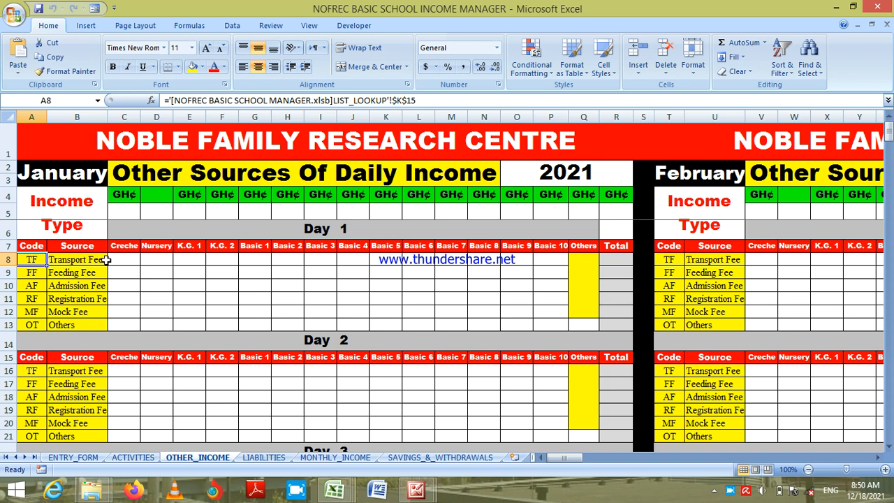
- Examine the January day blocks of other daily income sources from Day 1 through Day 31
click(344, 227)
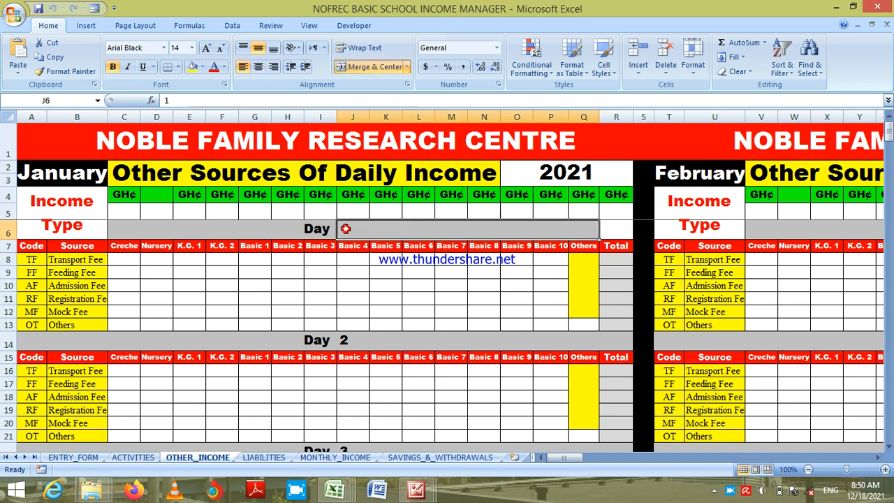
click(351, 340)
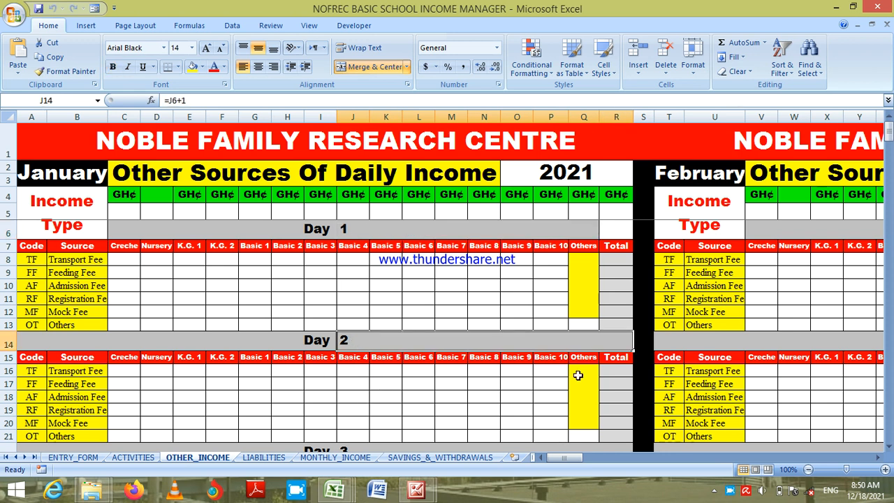
click(644, 366)
key(Down)
key(Down)
key(Down)
key(Down)
key(Down)
key(Down)
key(Down)
key(Down)
key(Down)
key(Down)
key(Down)
key(Down)
key(Down)
key(Down)
key(Down)
key(Down)
key(Down)
key(Down)
key(Down)
key(Down)
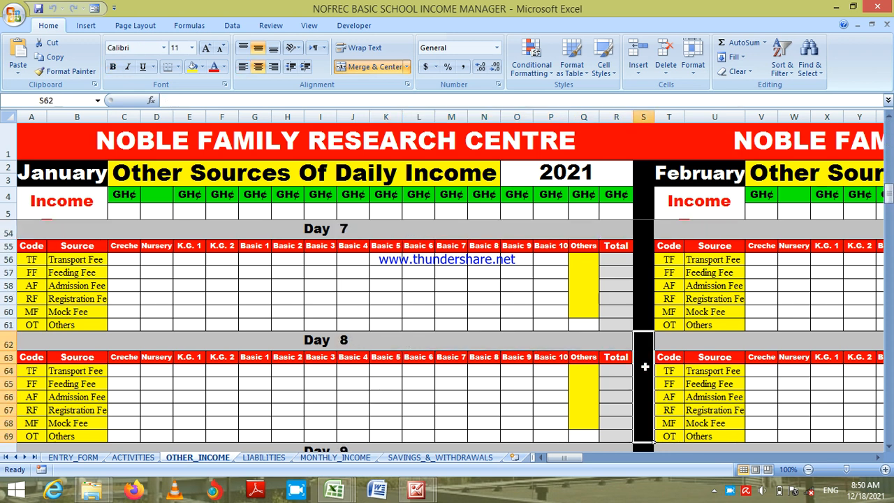
key(ctrl+Down)
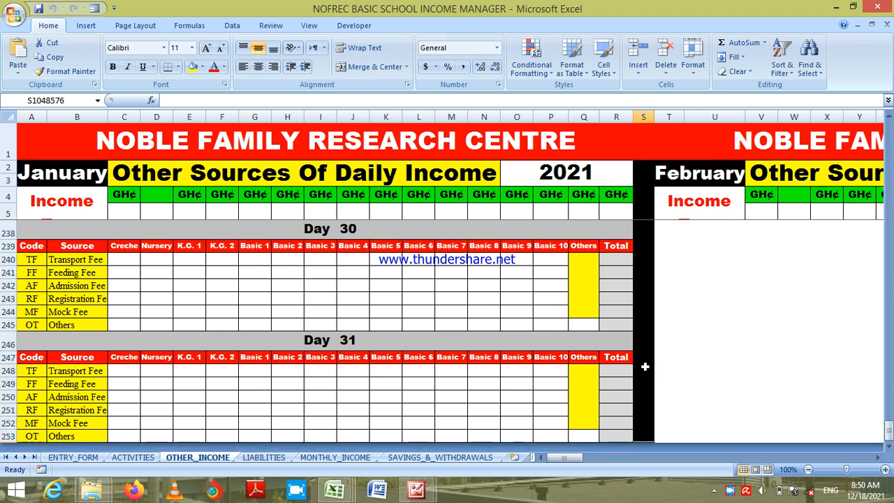
click(442, 345)
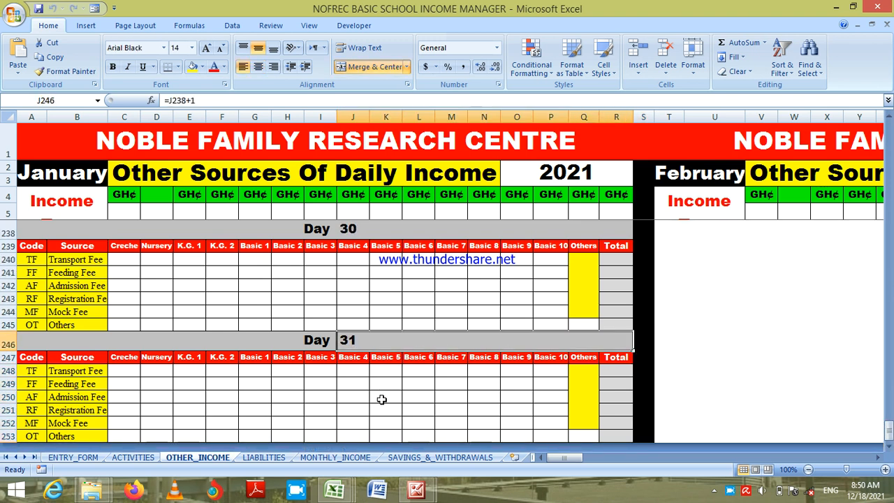
- Review the January day blocks back up to Day 1 and select the school name heading of the OTHER_INCOME sheet
key(Up)
key(Up)
key(Up)
key(Up)
key(Up)
key(Up)
key(Up)
key(Up)
key(Up)
key(Up)
key(Up)
key(Up)
key(Up)
key(Up)
key(Up)
key(Up)
key(Up)
key(Up)
key(Up)
key(Up)
key(Up)
key(Up)
key(Up)
key(Up)
key(Up)
key(Up)
key(Up)
key(Up)
key(Up)
key(Up)
key(Up)
key(Up)
key(Up)
key(Up)
key(Up)
key(Up)
key(Up)
key(Up)
key(Up)
key(Up)
key(Up)
key(Up)
key(Up)
key(Up)
key(Up)
key(Up)
key(Up)
key(Up)
key(Up)
key(Up)
key(Up)
key(Up)
key(Up)
key(Up)
key(Up)
key(Up)
key(Up)
key(Up)
key(Up)
key(Up)
key(Up)
key(Up)
key(Up)
key(Up)
key(Up)
key(Up)
key(Up)
key(Up)
key(Up)
key(Up)
key(Up)
key(Up)
key(Up)
key(Up)
key(Up)
key(Up)
key(Up)
key(Up)
key(Up)
key(Up)
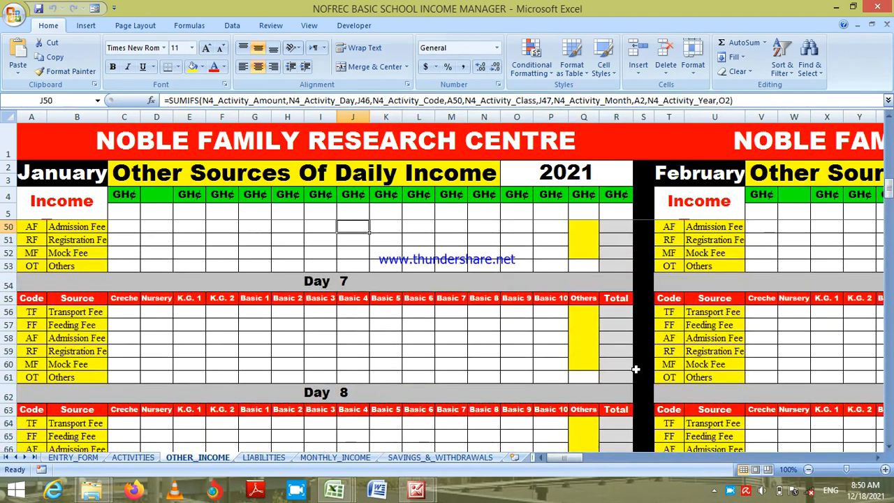
key(ctrl+Home)
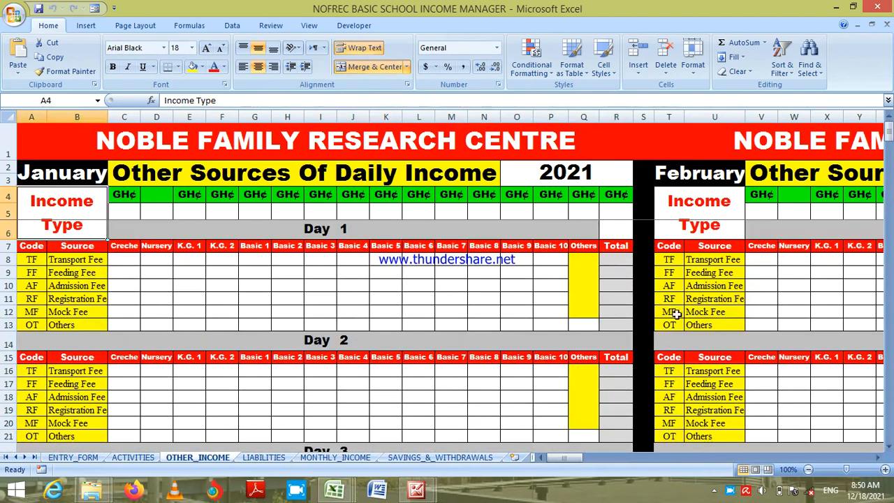
click(393, 143)
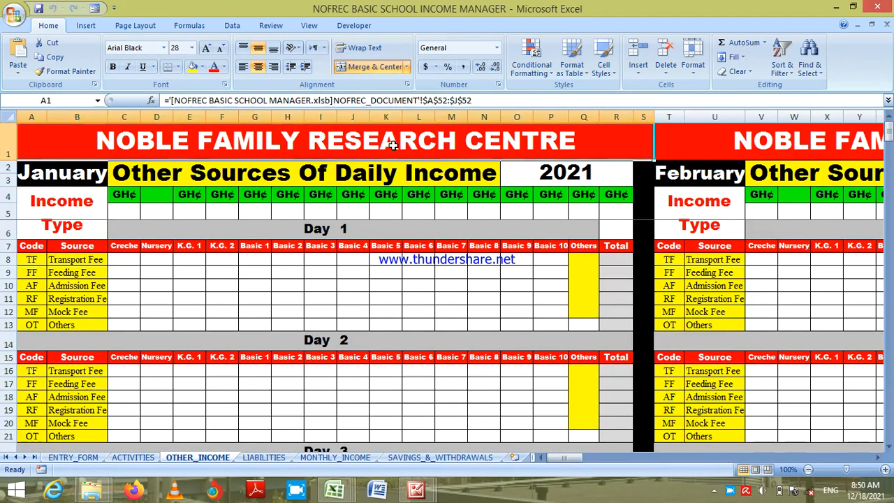
- Look through the monthly tables of the OTHER_INCOME sheet from January to December
key(Tab)
key(Tab)
key(Tab)
key(Tab)
key(Tab)
key(Tab)
key(Tab)
key(Tab)
key(Tab)
key(Tab)
key(Tab)
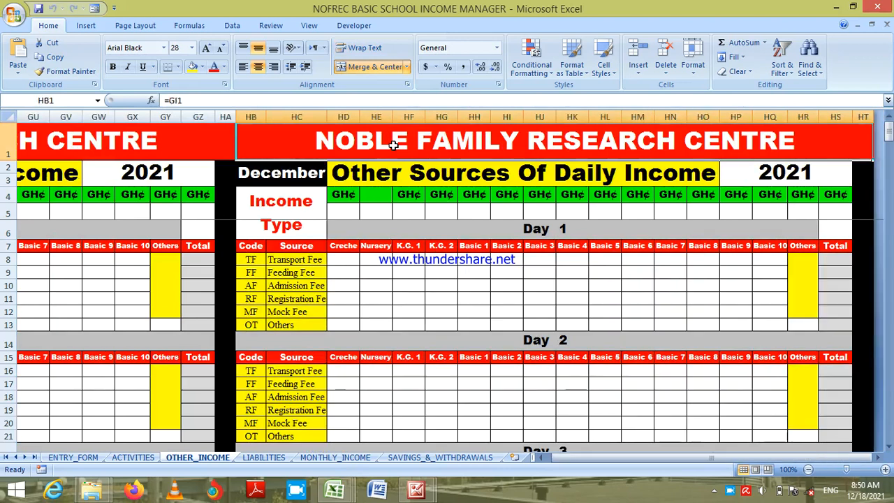
- Review the OTHER_INCOME monthly tables back from December to the January school name heading
key(ctrl+Right)
key(ctrl+Left)
key(shift+Tab)
key(shift+Tab)
key(shift+Tab)
key(shift+Tab)
key(shift+Tab)
key(shift+Tab)
key(shift+Tab)
key(shift+Tab)
key(shift+Tab)
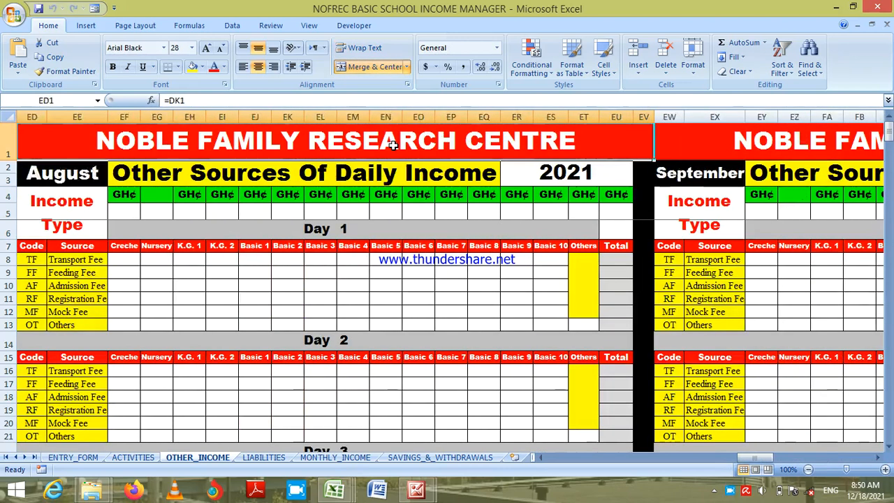
key(shift+Tab)
key(shift+Tab)
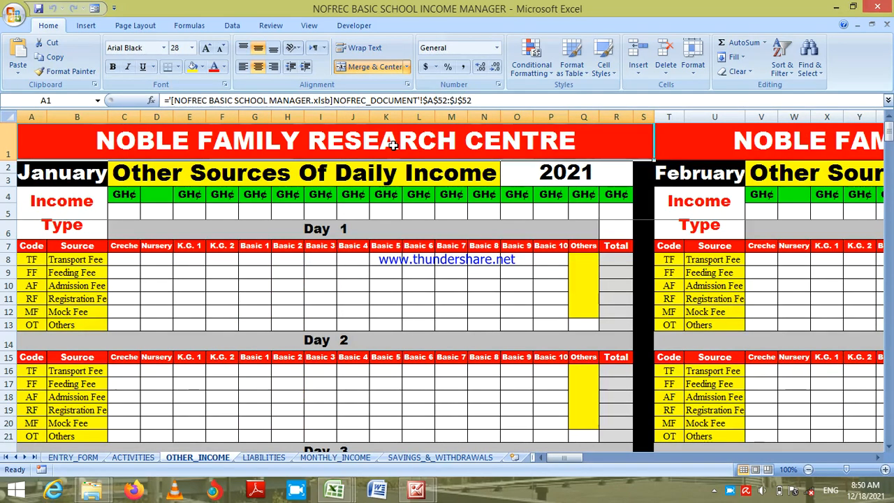
- Go through the January Day 1 income codes from TF to RF and widen the Source column to fit its longest entry
click(36, 260)
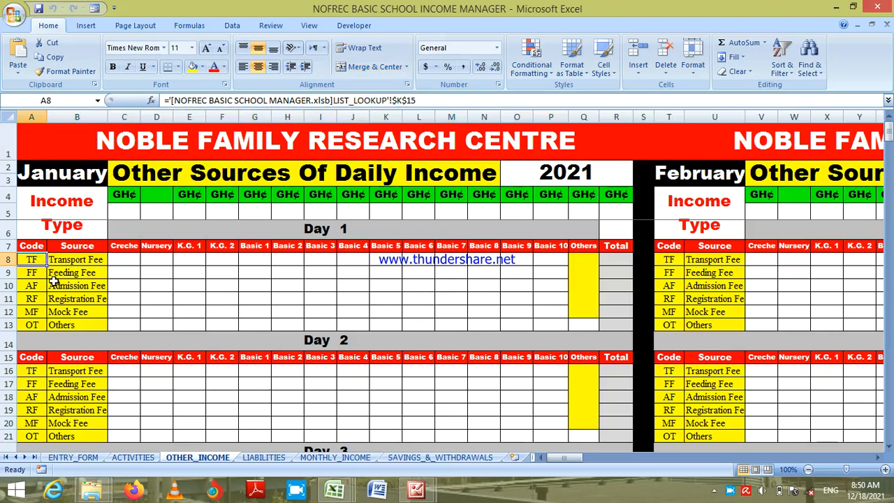
key(Down)
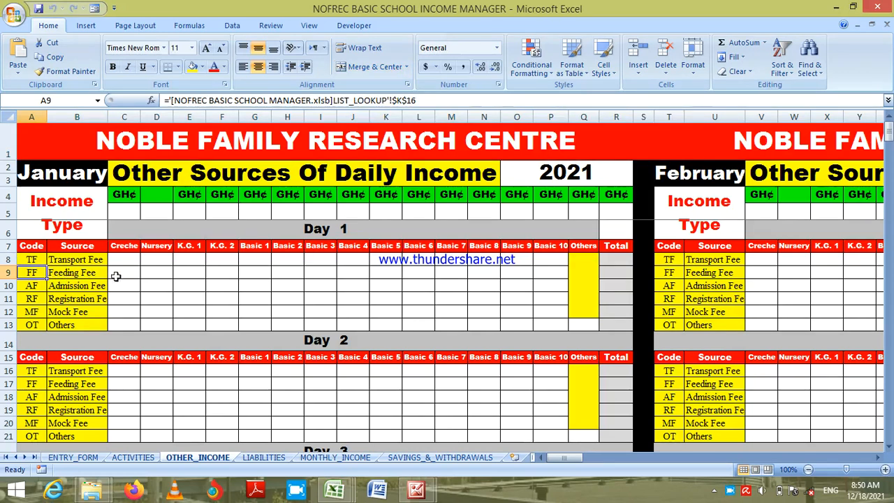
key(Down)
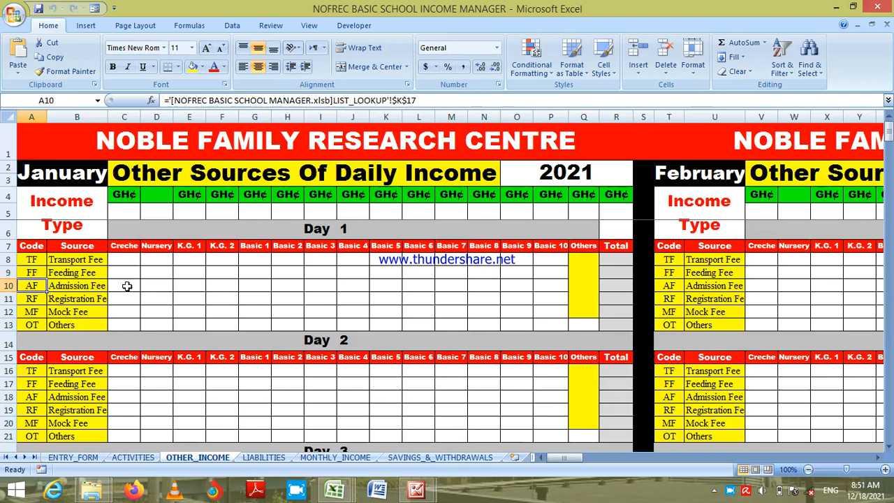
key(Down)
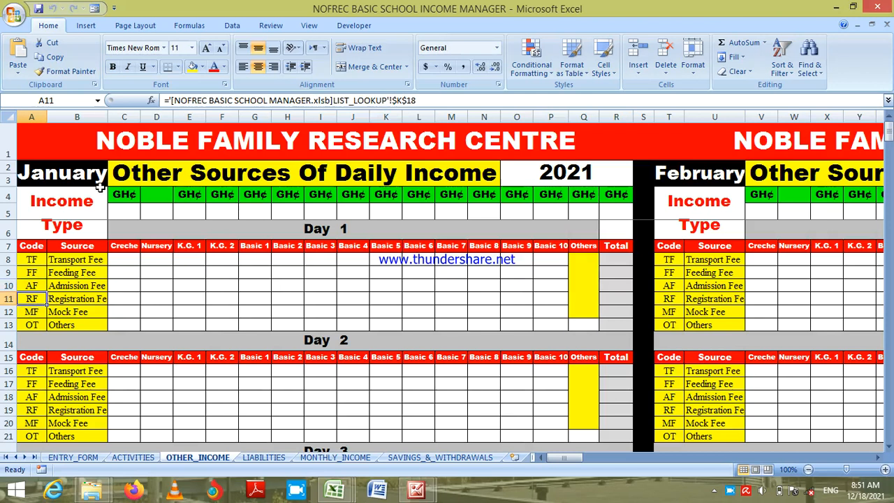
drag(108, 115, 113, 115)
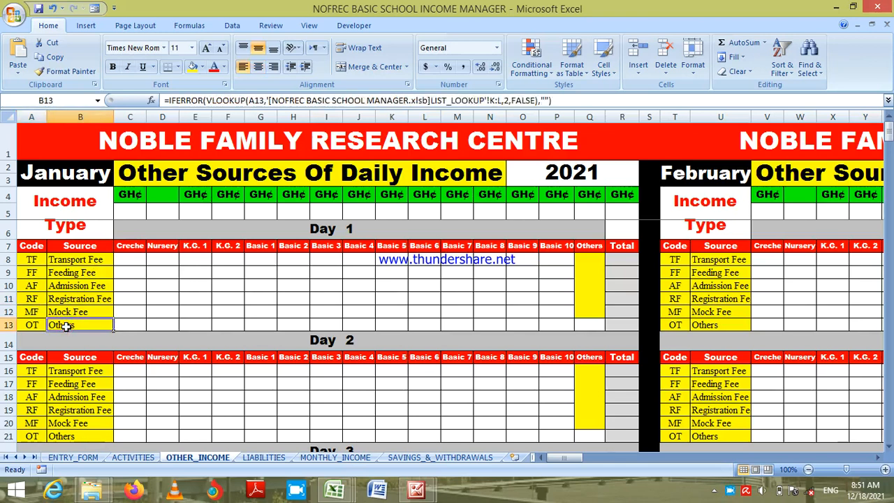
- Examine the code and source formulas of January Day 1 from the Others row up to Transport Fee
click(35, 326)
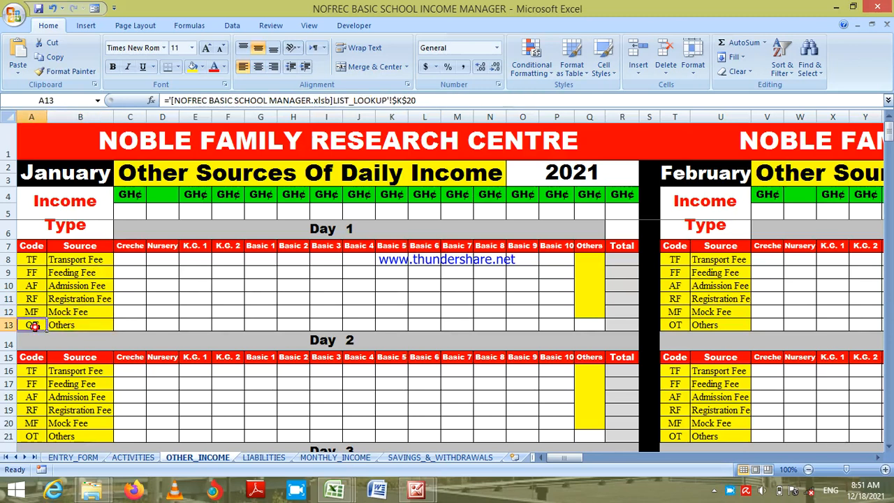
click(70, 325)
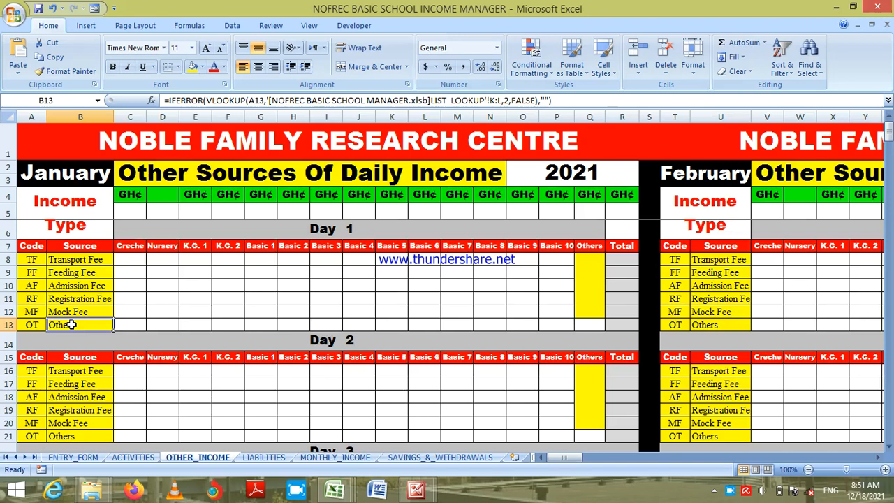
click(70, 311)
click(70, 302)
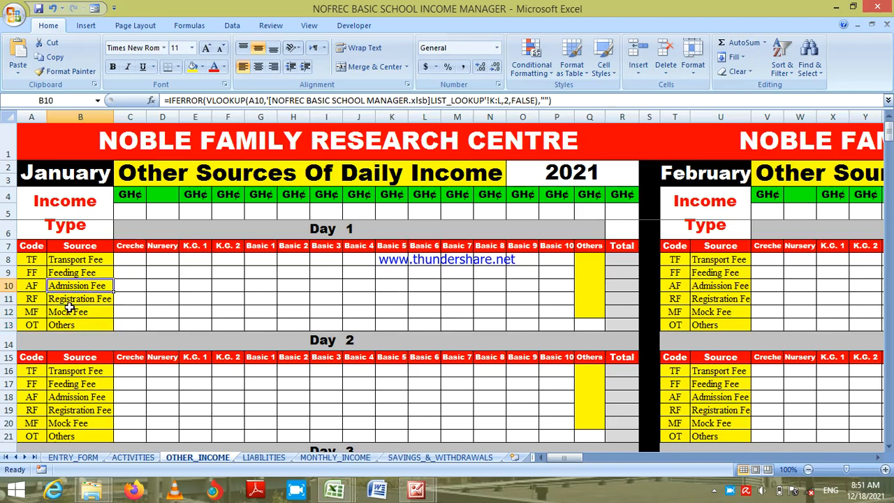
key(Up)
click(32, 261)
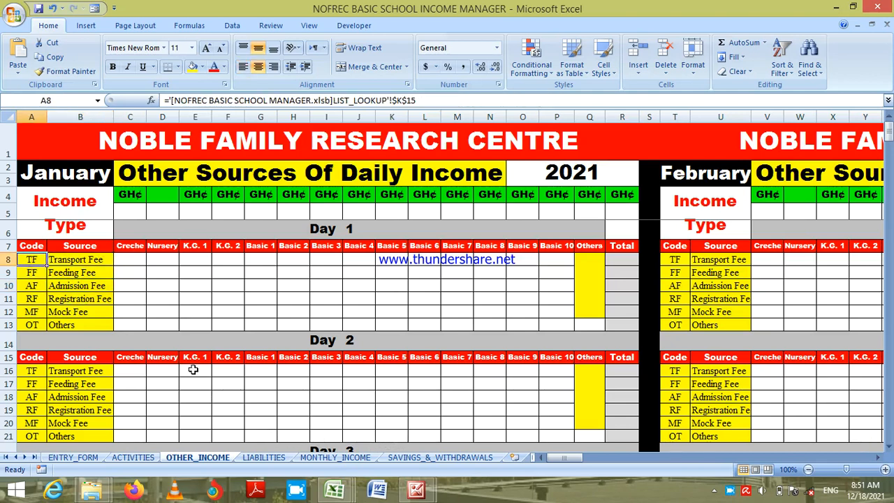
- Switch to the NOFREC BASIC SCHOOL MANAGER workbook and find the Other Monetary Activities table on the LIST_LOOKUP sheet
mouse_move(333, 490)
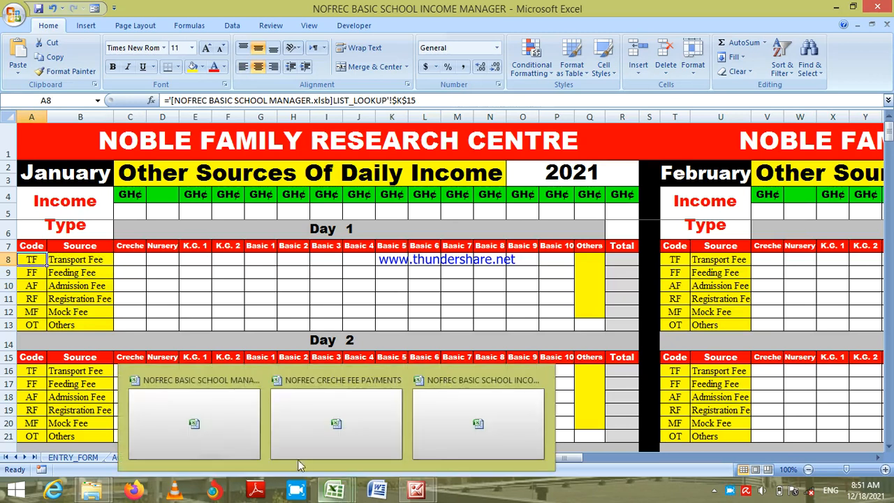
click(199, 397)
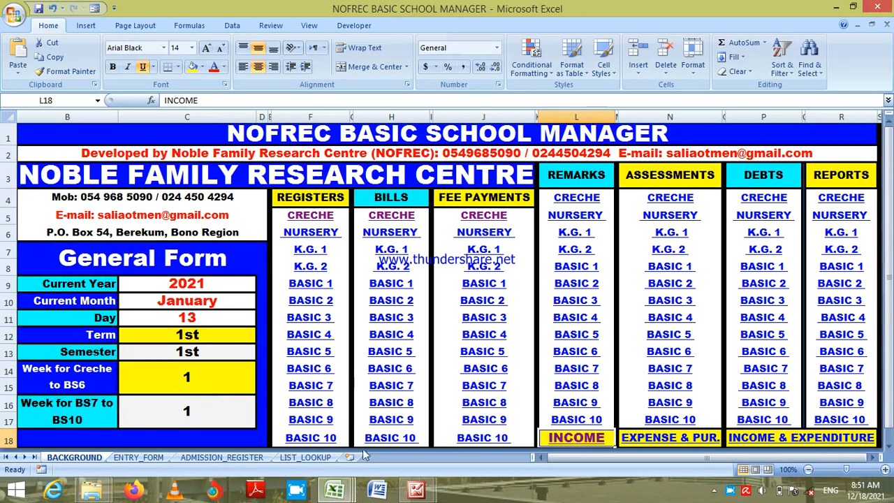
click(311, 457)
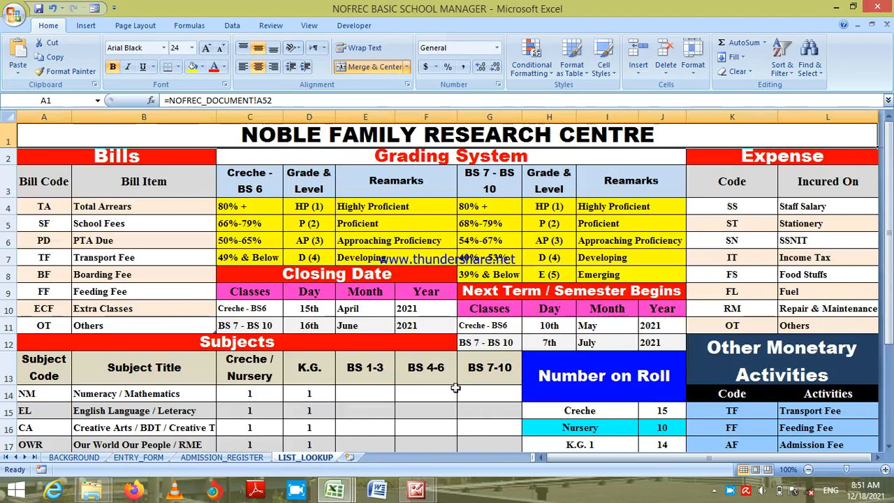
click(753, 397)
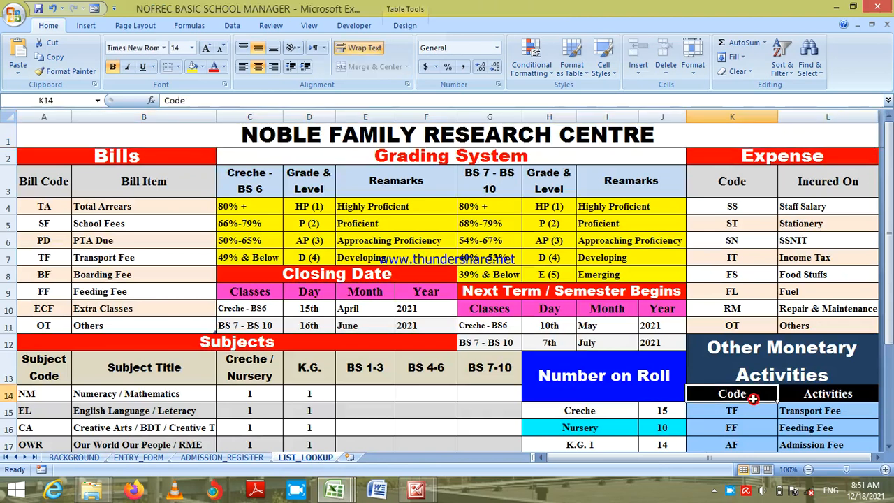
click(768, 376)
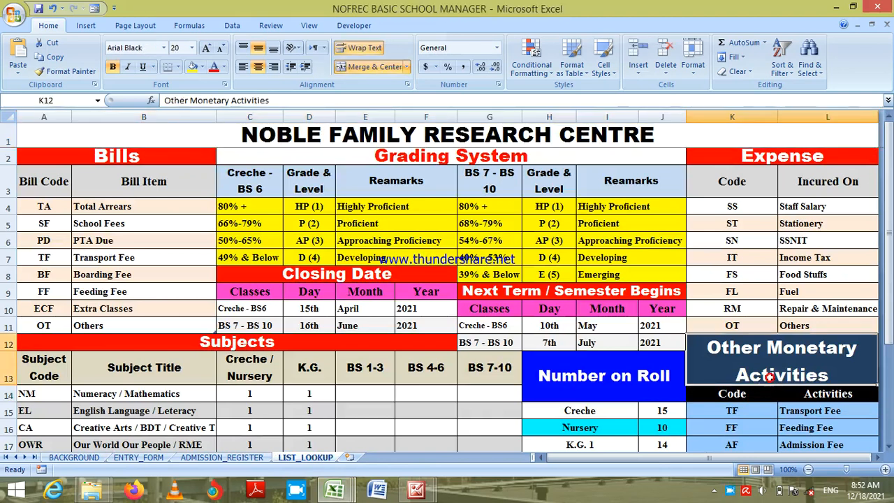
- Examine the Other Monetary Activities codes from TF (Transport Fee) down to BRP (Borrowing Repayment)
key(Down)
key(Down)
key(Down)
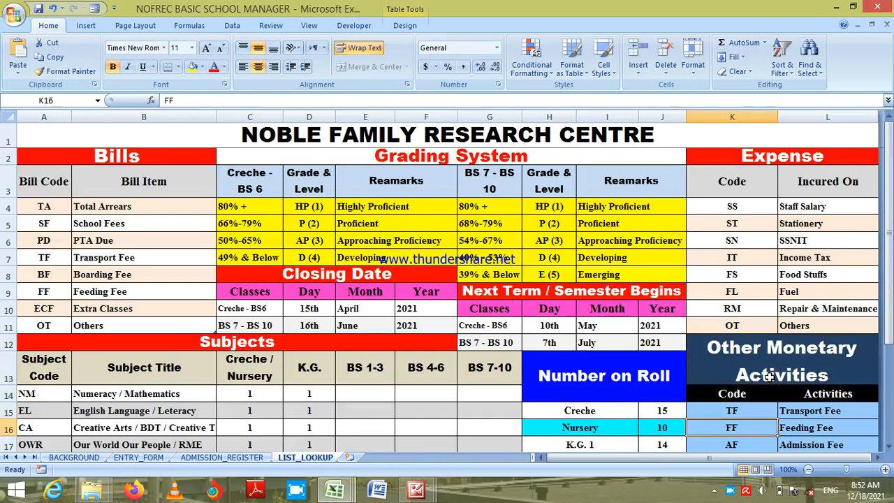
click(768, 377)
key(Down)
key(Down)
key(Down)
key(Down)
key(Down)
key(Down)
key(Down)
key(Down)
key(Down)
key(Down)
key(Down)
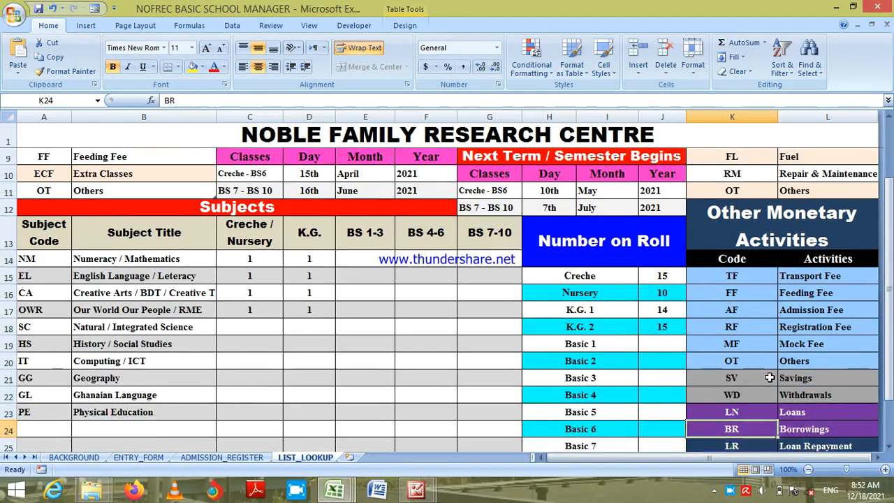
key(Down)
key(Down)
key(Down)
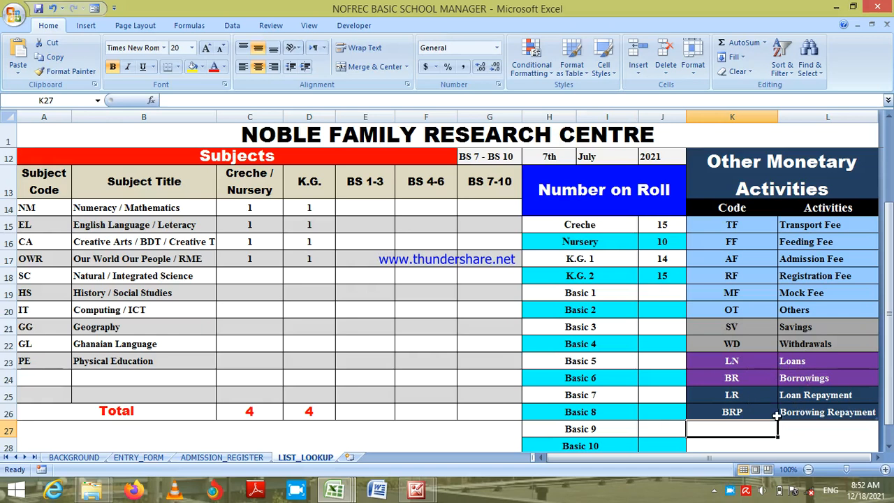
click(715, 411)
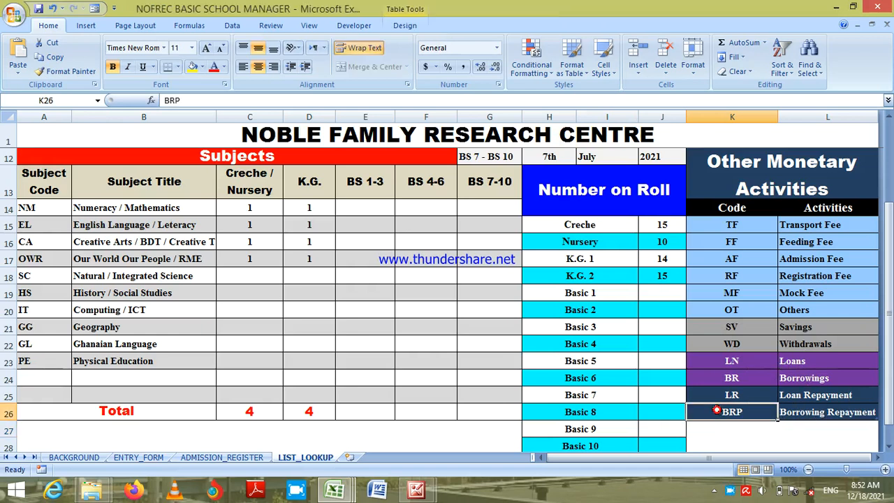
- Return to the school name heading of the LIST_LOOKUP sheet and show the BACKGROUND sheet
key(Up)
key(Up)
key(Up)
key(Up)
key(Up)
key(Up)
key(Up)
key(Up)
key(Up)
key(Up)
key(Up)
key(Up)
key(Up)
key(Up)
key(Up)
key(Up)
key(Up)
key(Up)
key(Up)
key(Up)
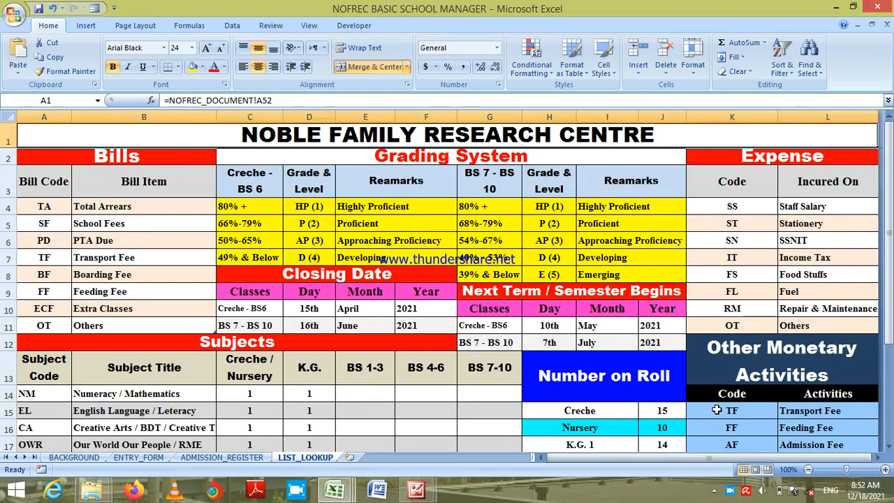
click(74, 457)
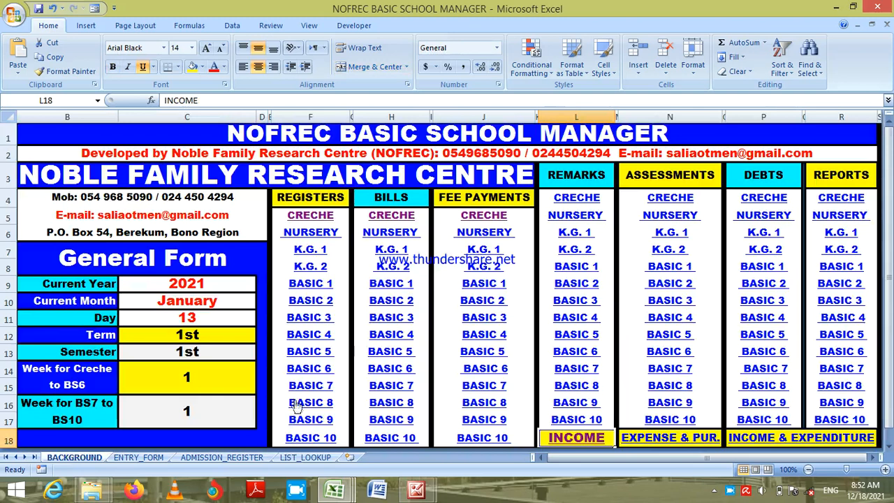
- Switch back to the NOFREC BASIC SCHOOL INCOME MANAGER workbook and examine the January and February LN and BR codes on the LIABILITIES sheet
mouse_move(333, 493)
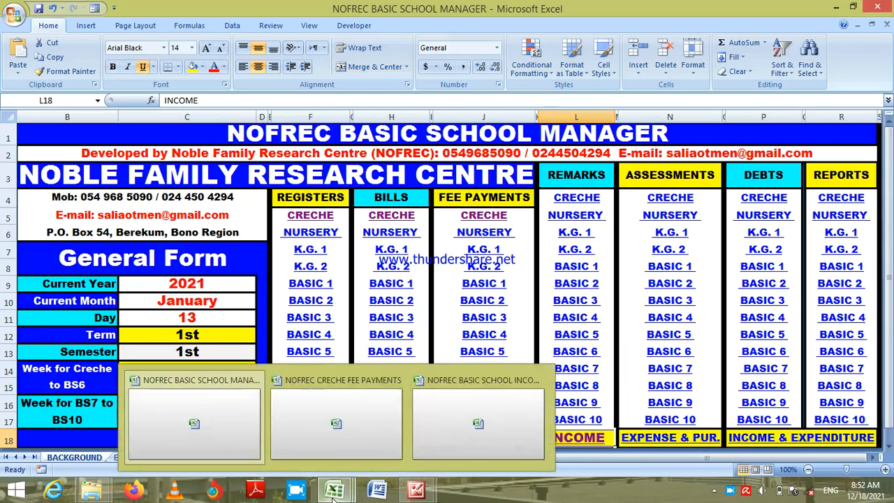
click(484, 424)
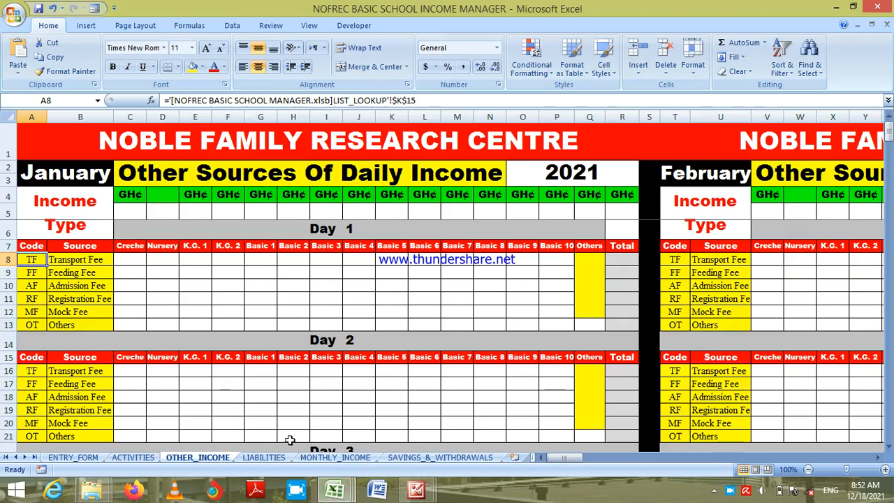
click(271, 459)
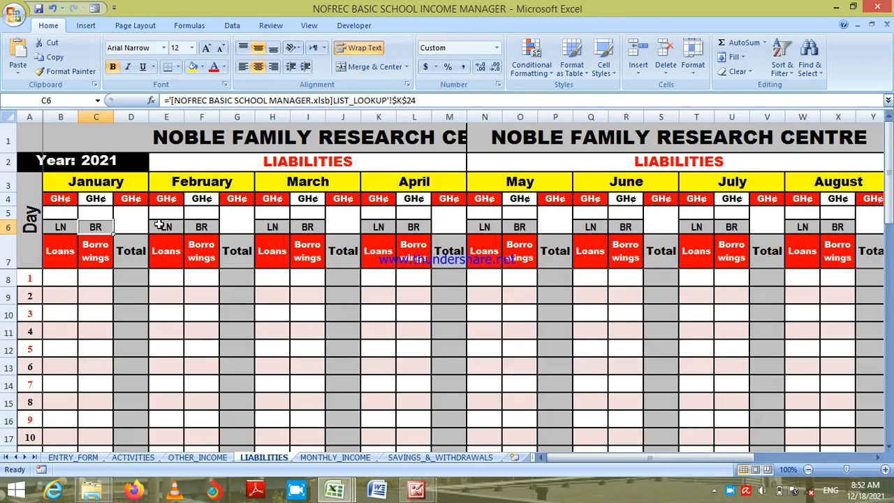
click(168, 227)
click(205, 228)
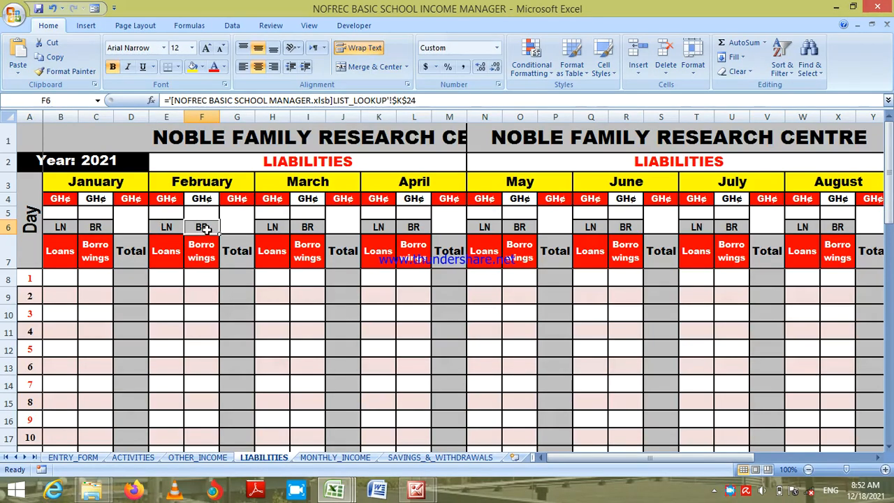
click(56, 228)
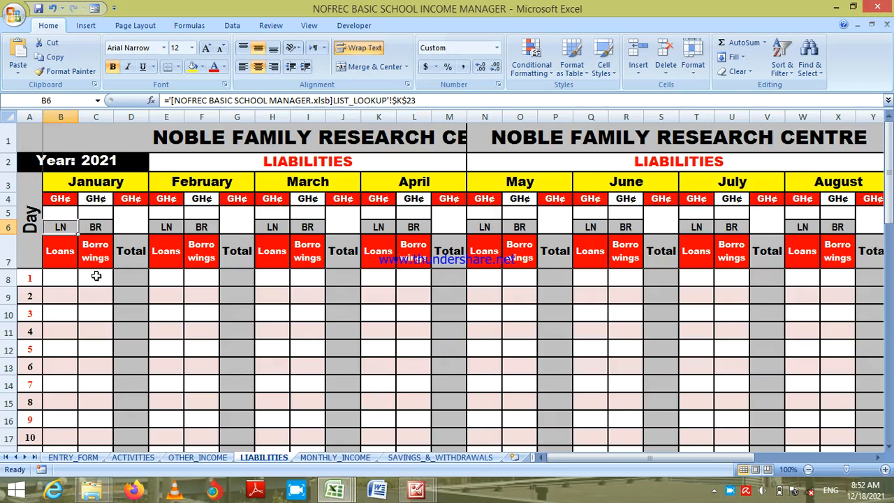
- Inspect the LIABILITIES heading and the formula in the March Loans cell for day 2
click(278, 165)
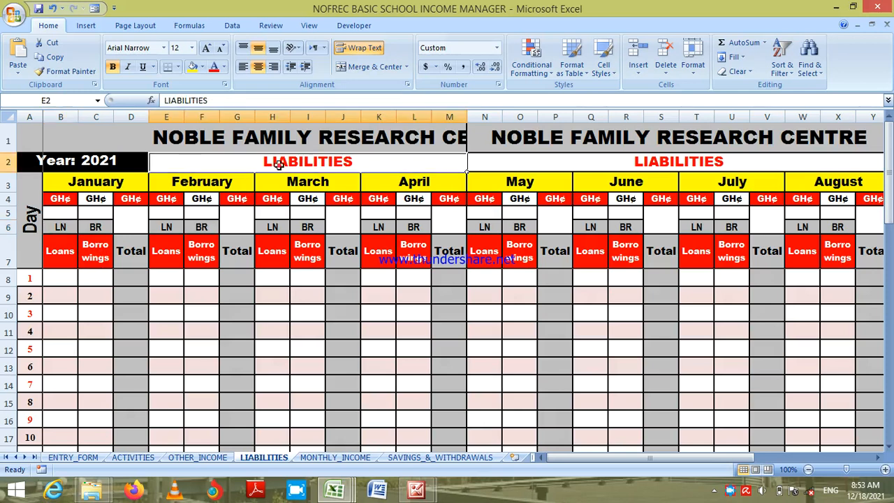
click(283, 289)
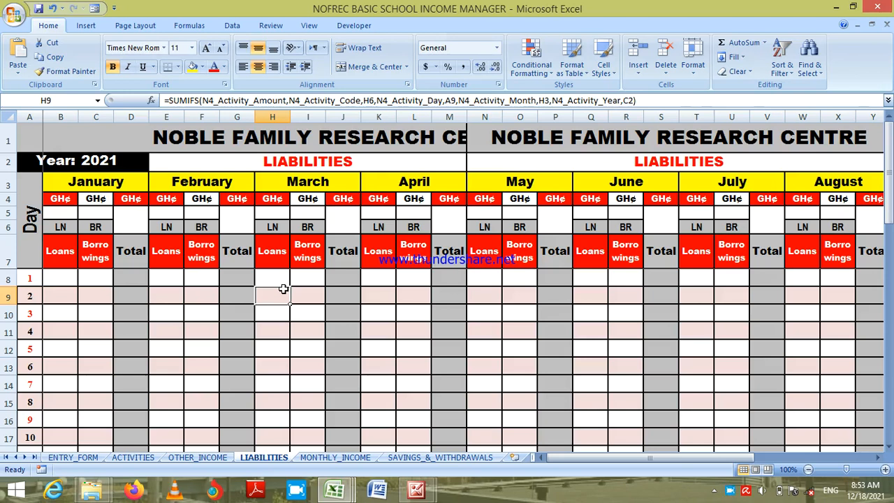
click(294, 164)
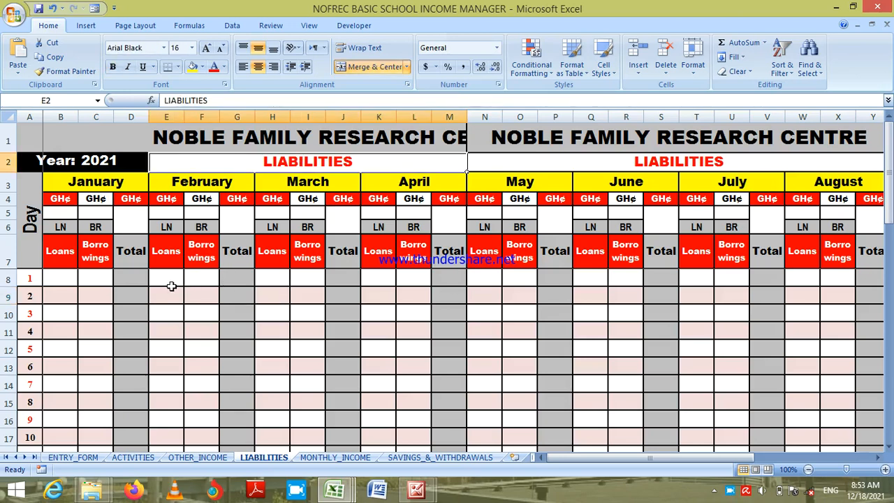
- View the MONTHLY_INCOME, OTHER_INCOME and LIABILITIES sheets again, ending on the ENTRY_FORM sheet
click(346, 459)
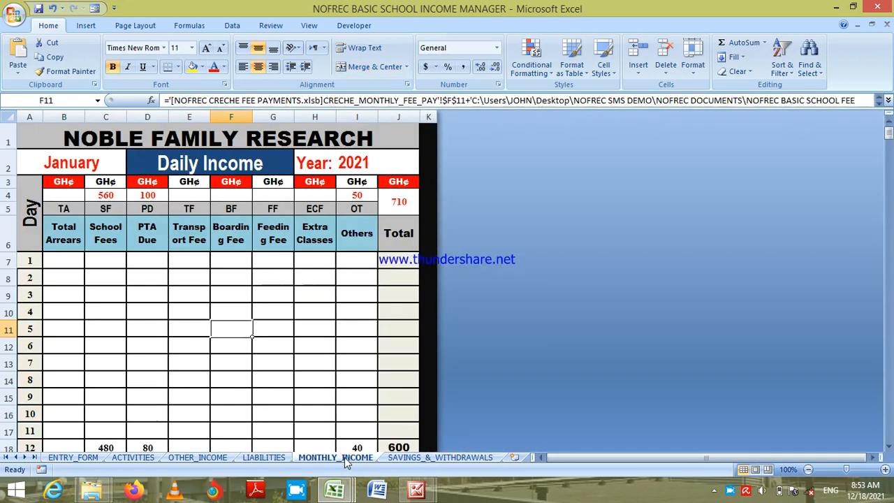
click(189, 458)
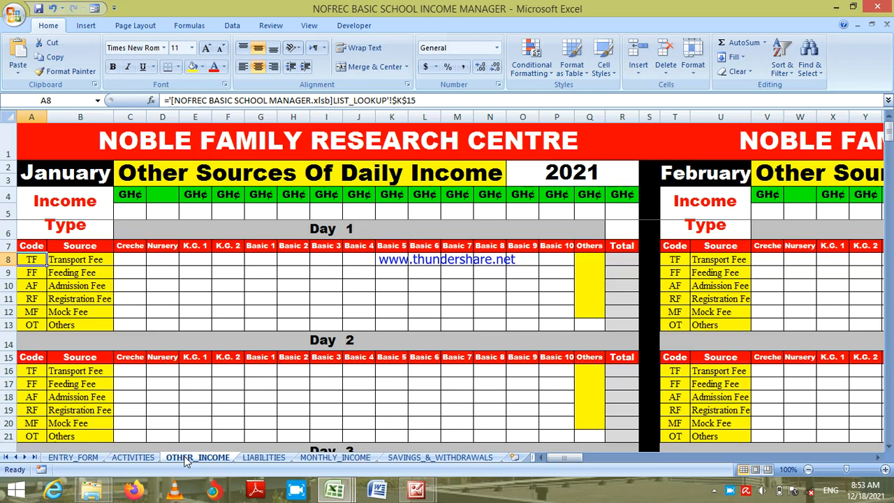
click(265, 459)
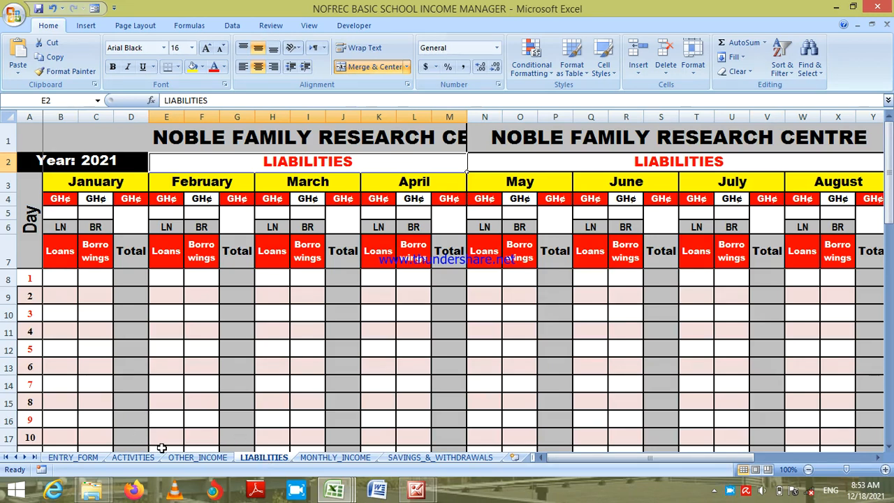
click(88, 460)
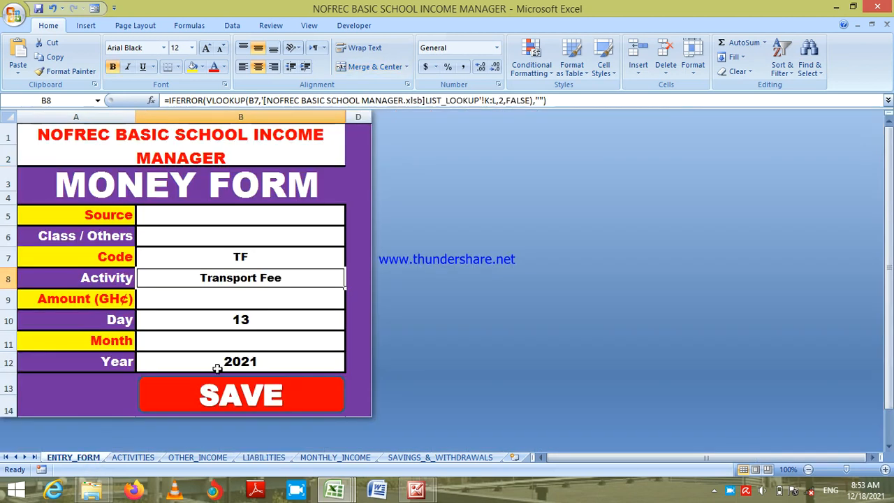
- View the empty Other Monetary Activities table on the ACTIVITIES sheet and return to the ENTRY_FORM sheet
click(260, 220)
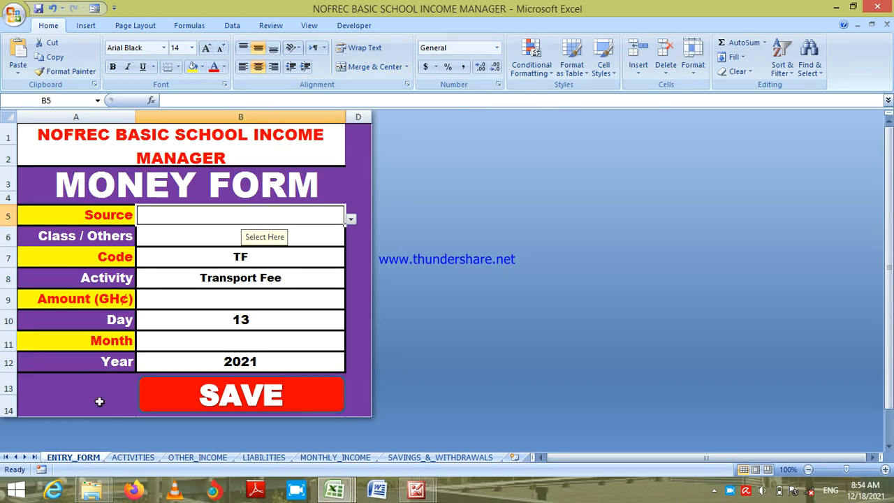
click(123, 460)
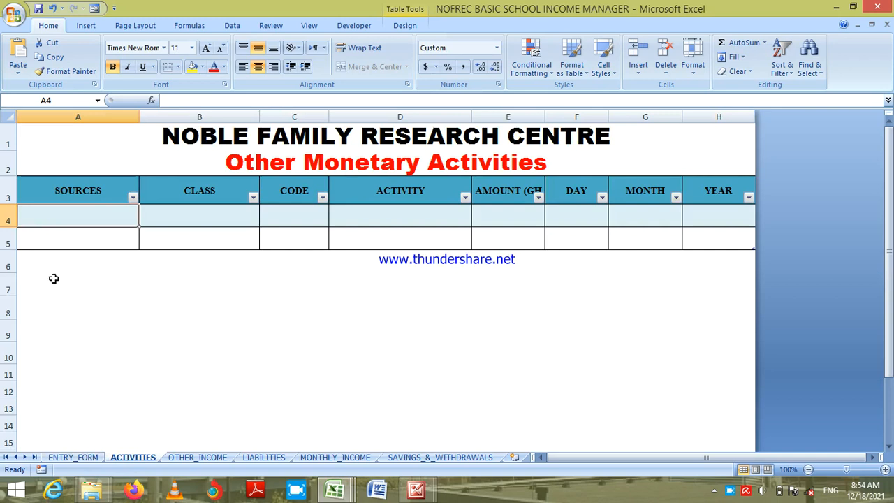
click(65, 222)
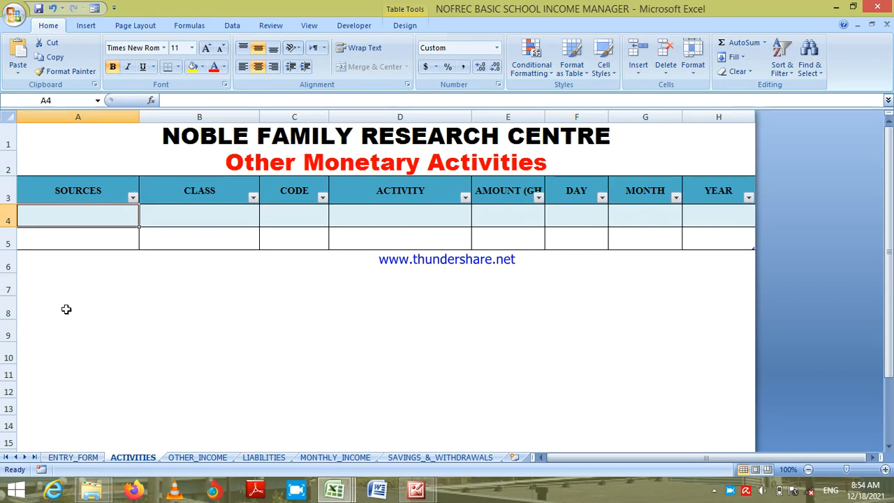
click(78, 456)
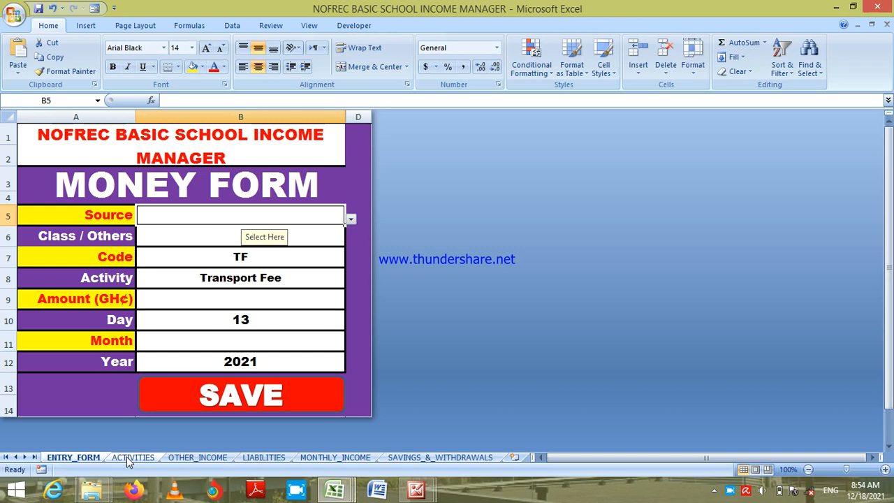
- Examine the January day 1 formulas for Savings, Withdrawals and Balance on the SAVINGS_&_WITHDRAWALS sheet
click(425, 457)
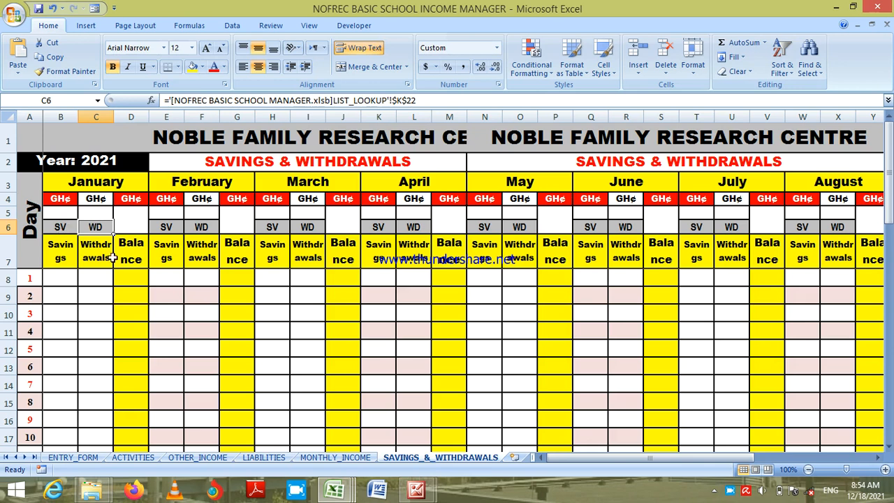
click(276, 161)
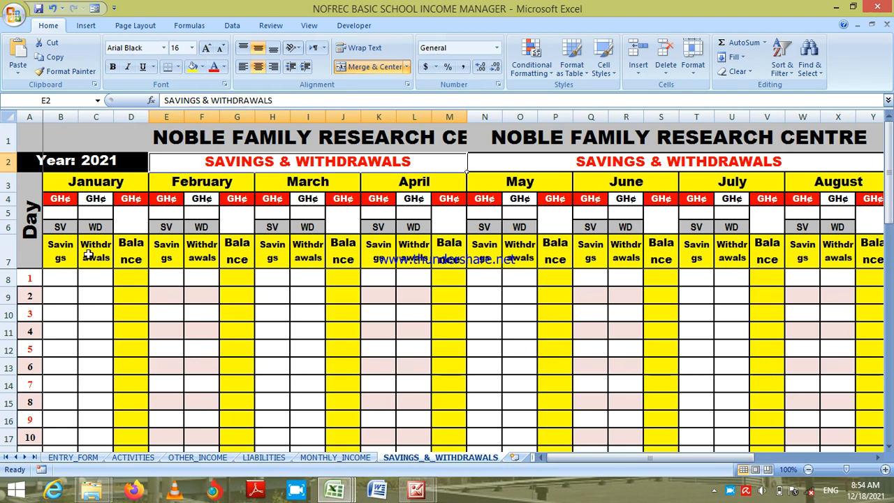
click(96, 276)
click(60, 277)
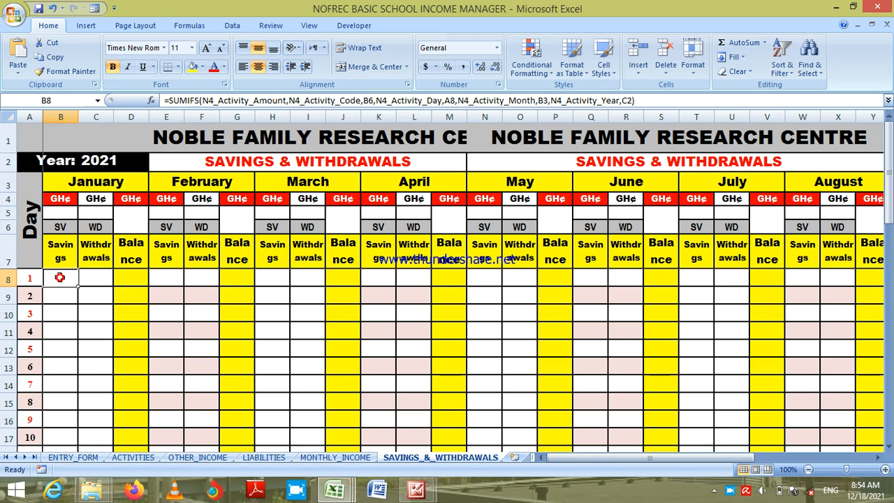
click(96, 275)
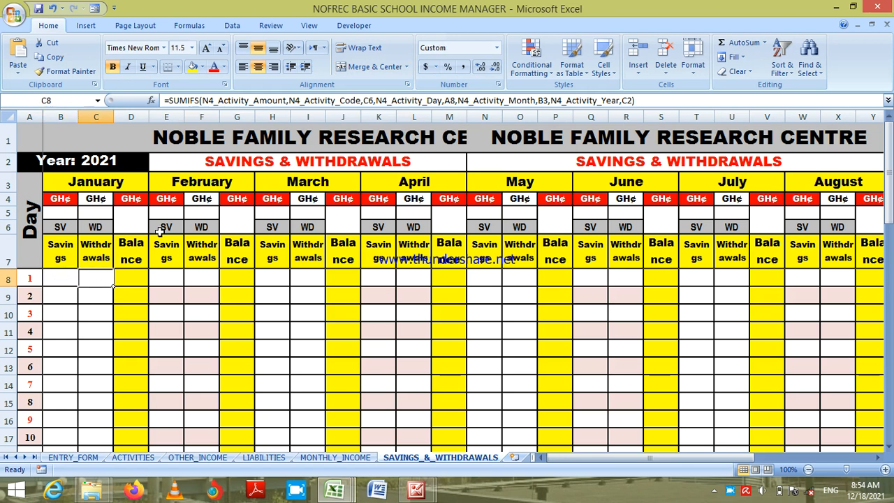
click(134, 281)
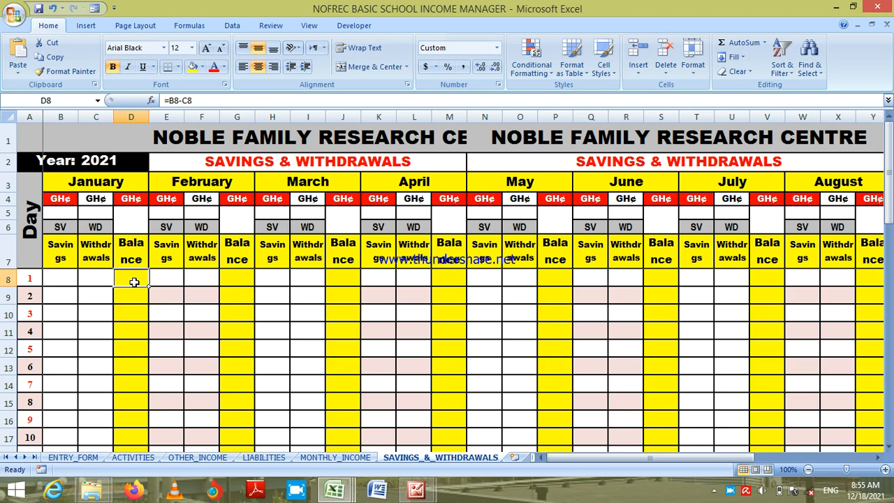
- On the ENTRY_FORM sheet, set Source to Class and Class / Others to Creche, keeping the TF code
click(77, 459)
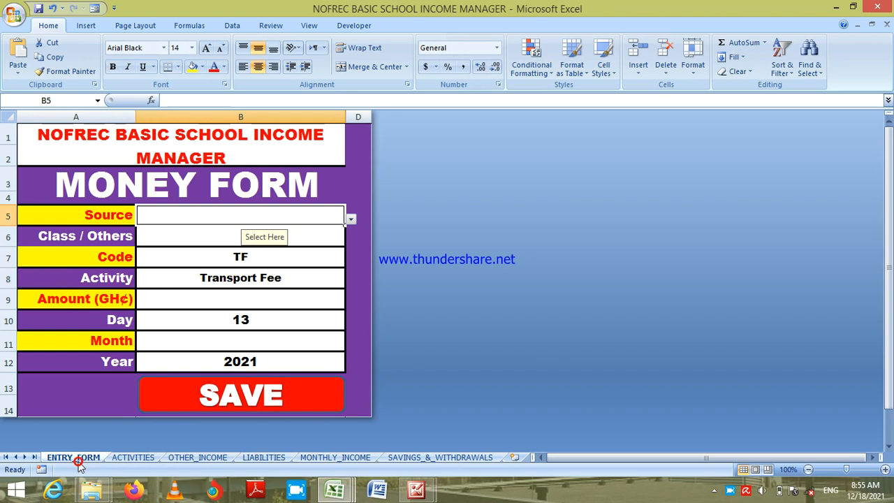
click(352, 222)
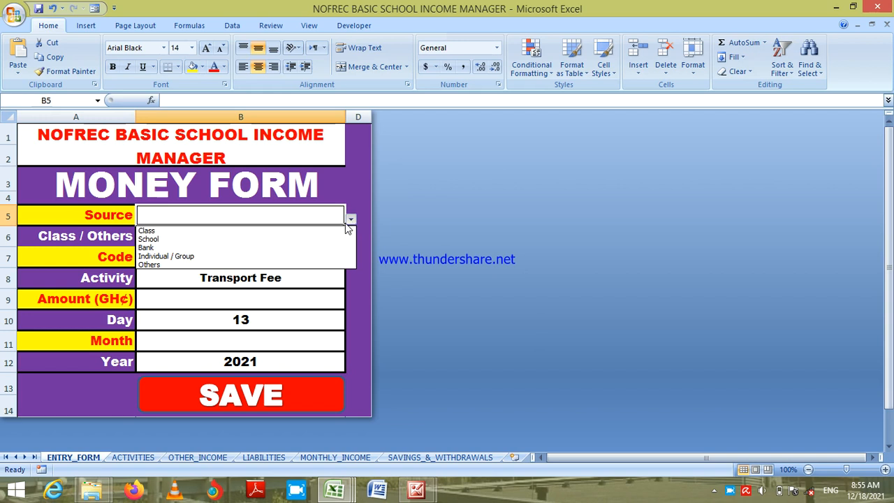
click(337, 234)
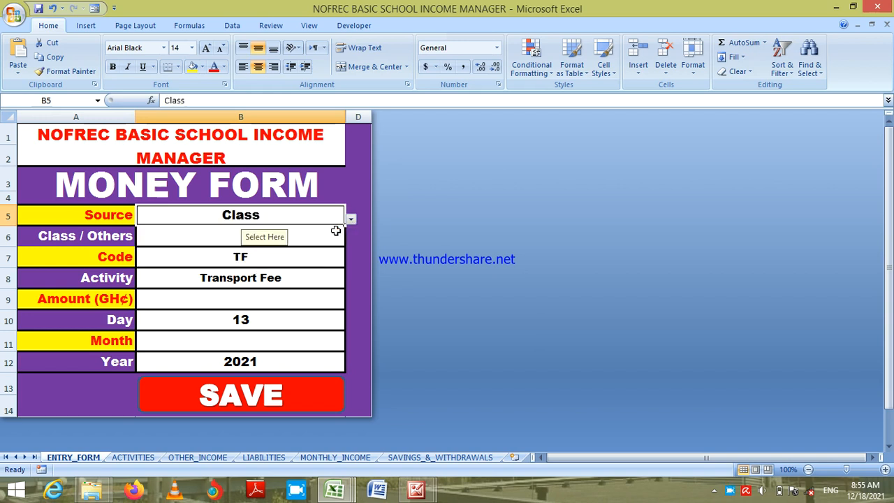
click(332, 235)
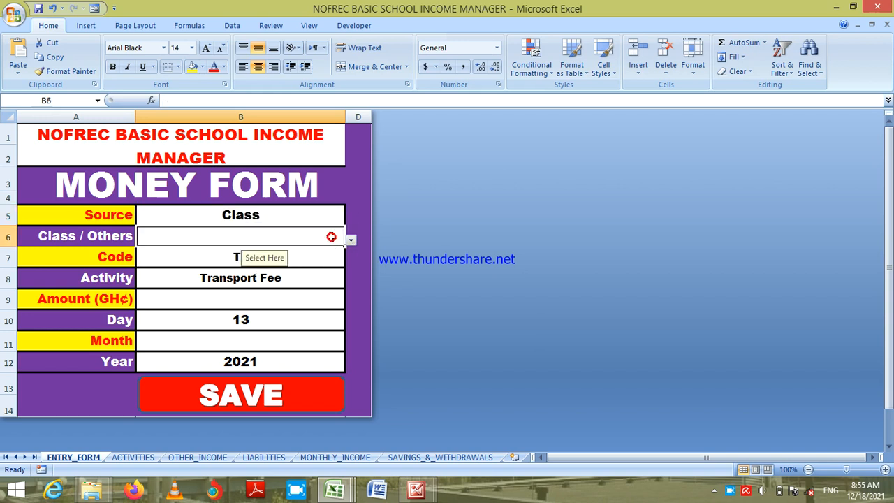
click(348, 240)
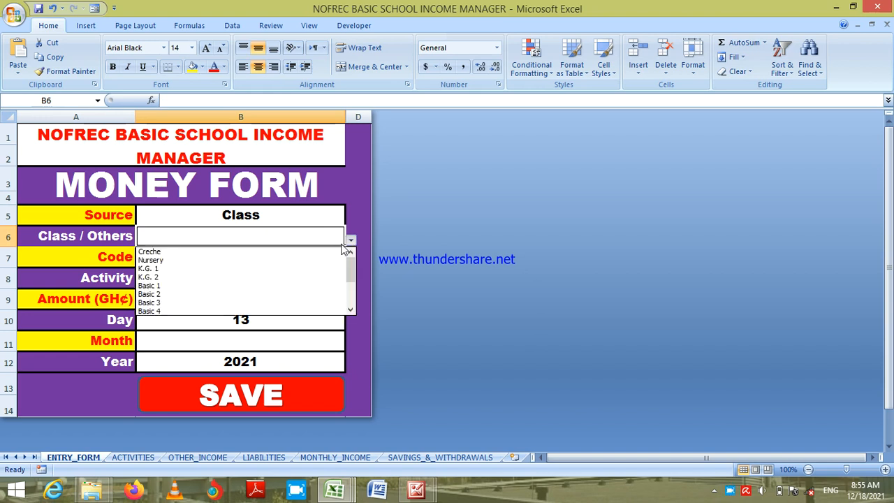
click(337, 252)
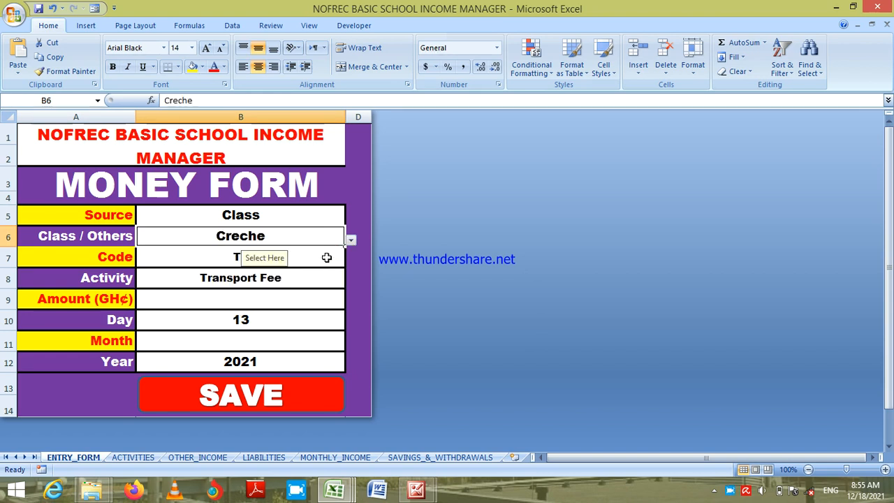
click(322, 259)
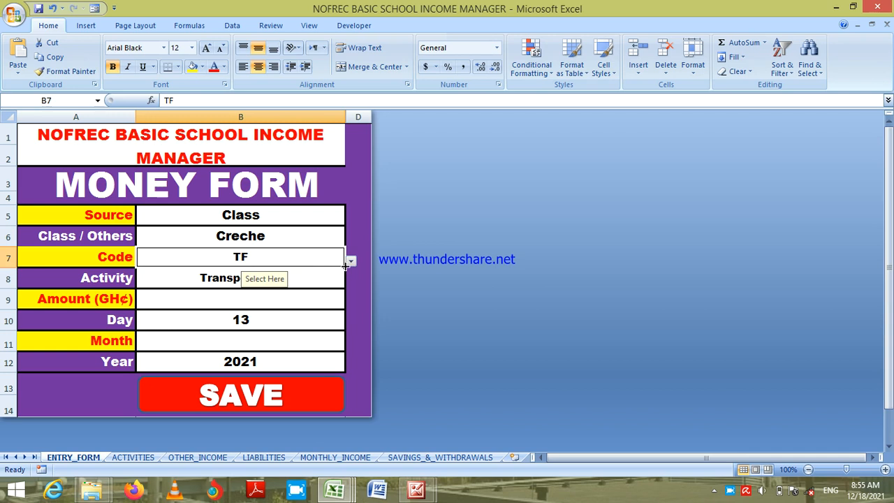
- Enter an amount of 30 in the money form and inspect the formula in the Month cell
click(317, 301)
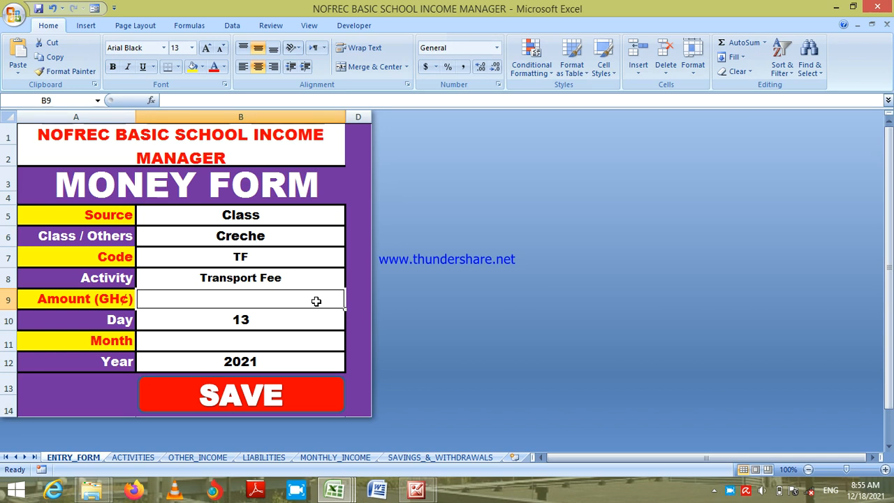
text(30)
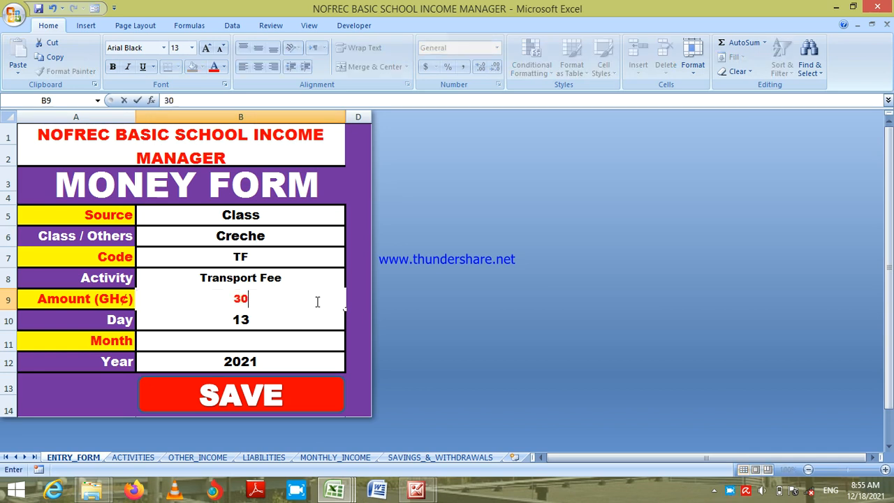
key(Return)
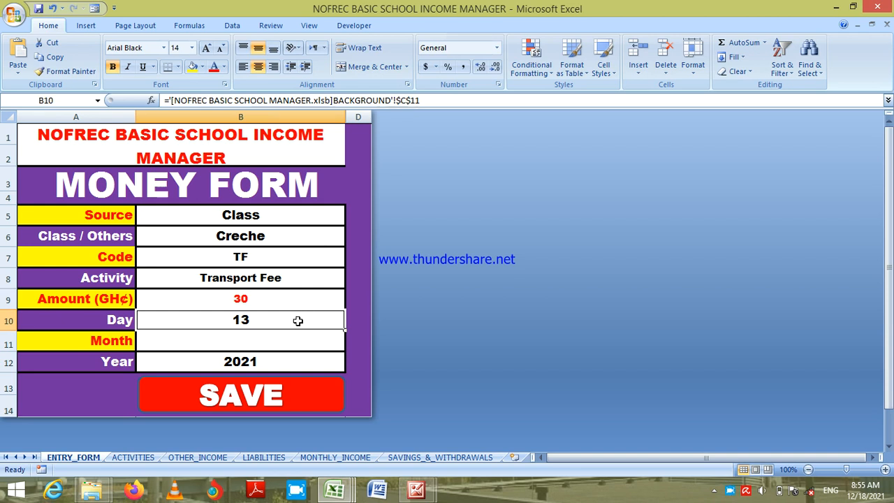
click(286, 337)
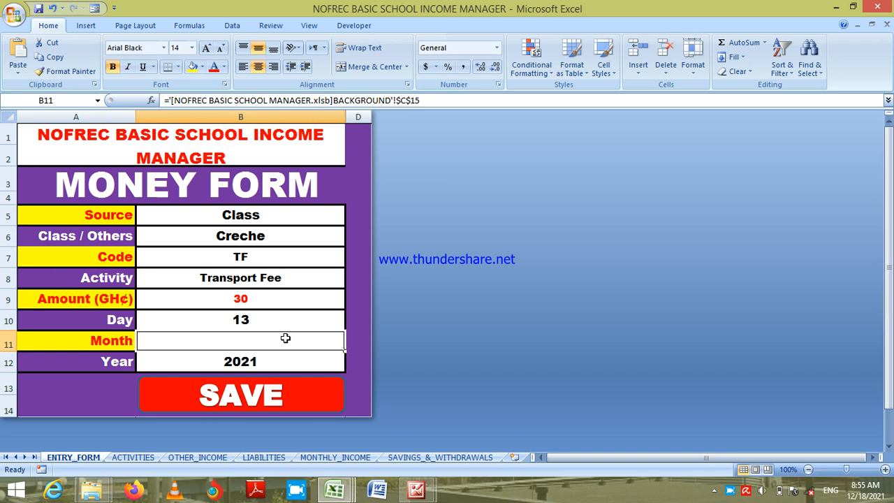
click(730, 493)
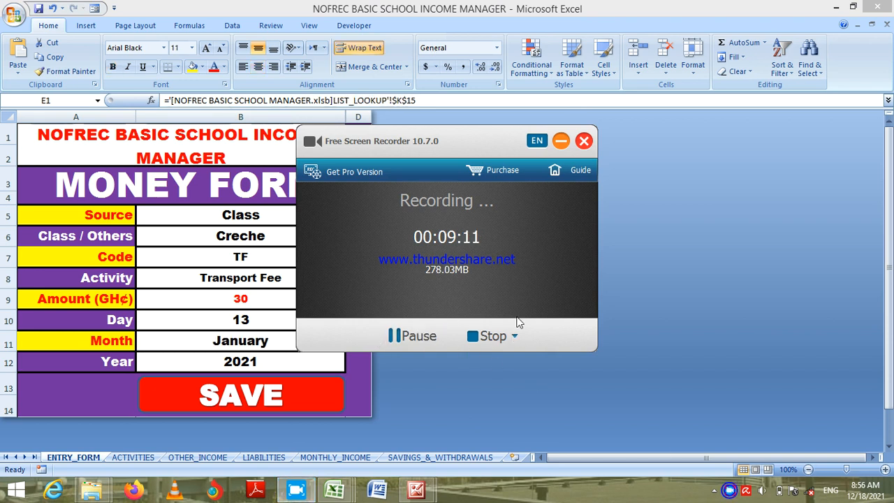
click(556, 139)
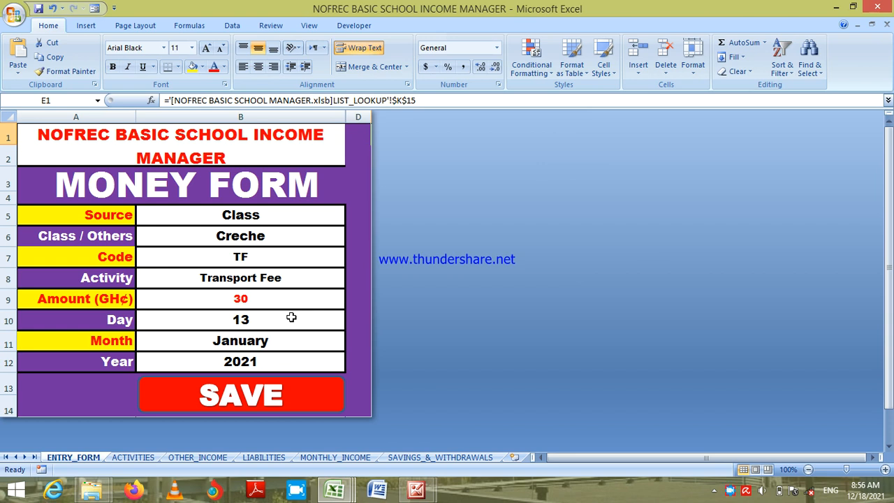
- Check the Source, Code, Activity and Amount fields of the filled money form and save the entry
click(269, 219)
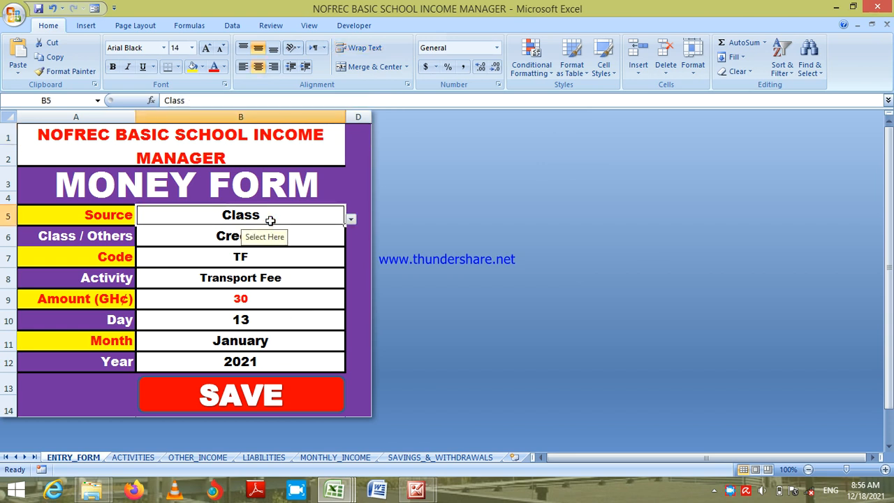
click(351, 235)
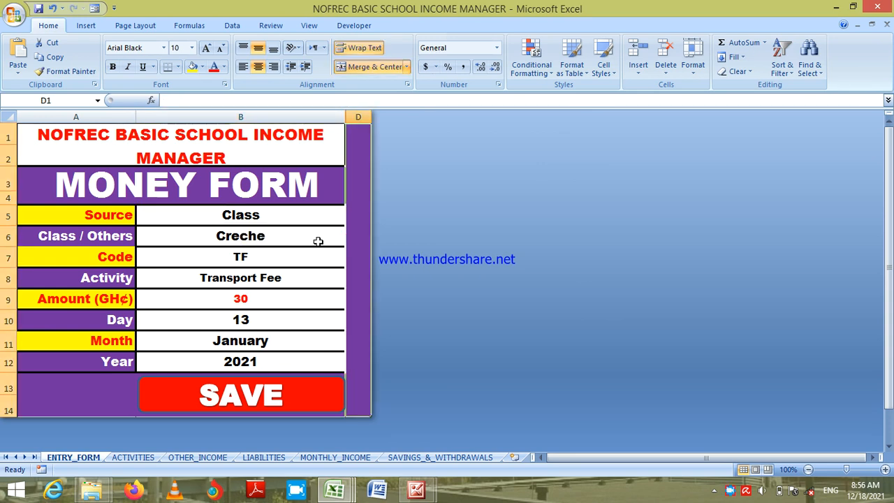
click(303, 258)
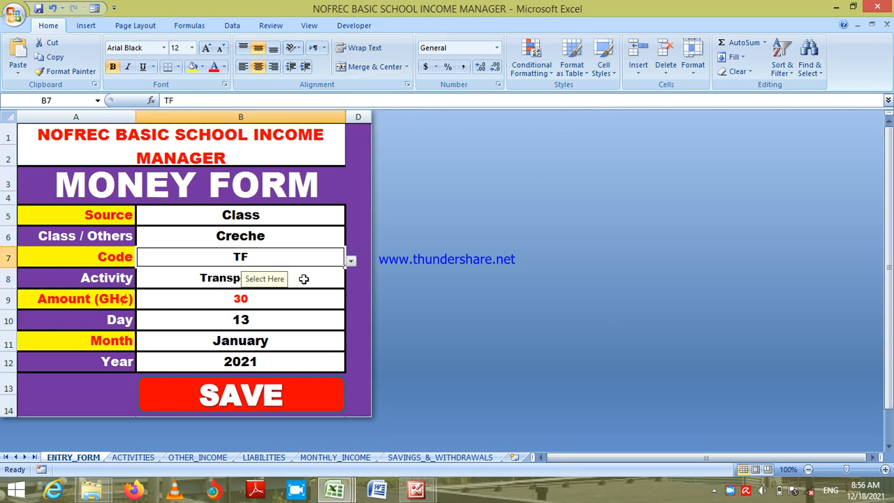
click(305, 278)
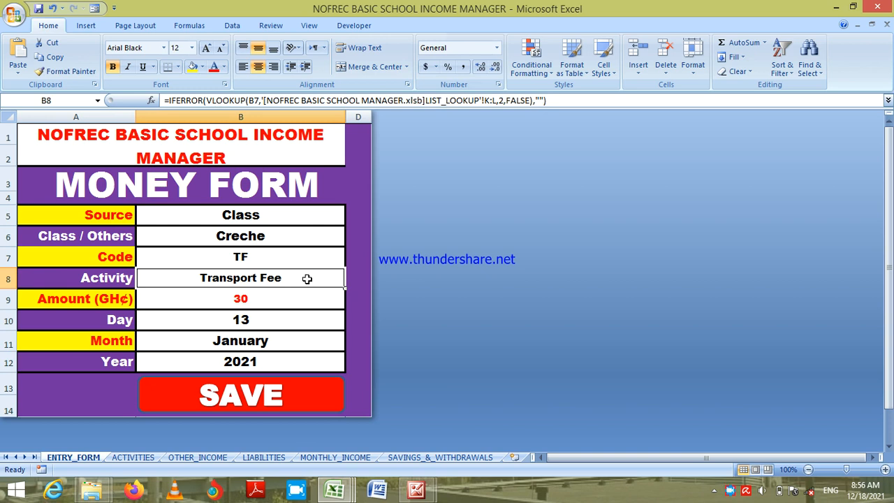
click(270, 301)
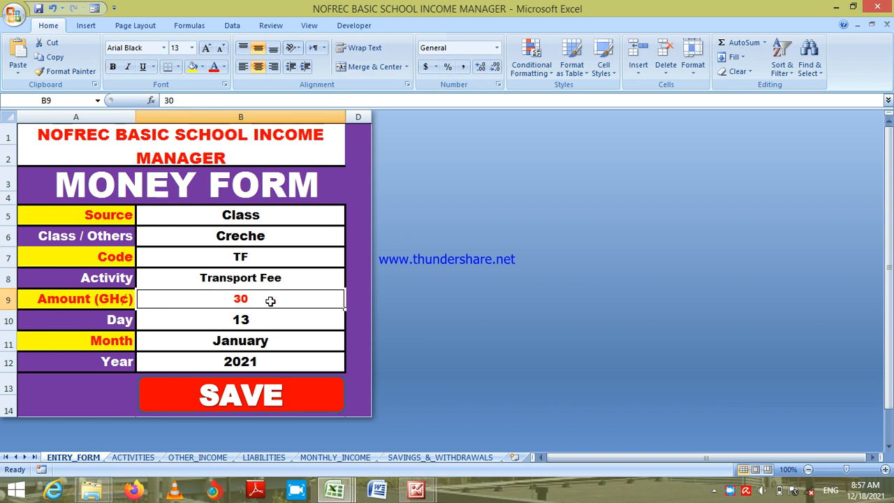
click(255, 401)
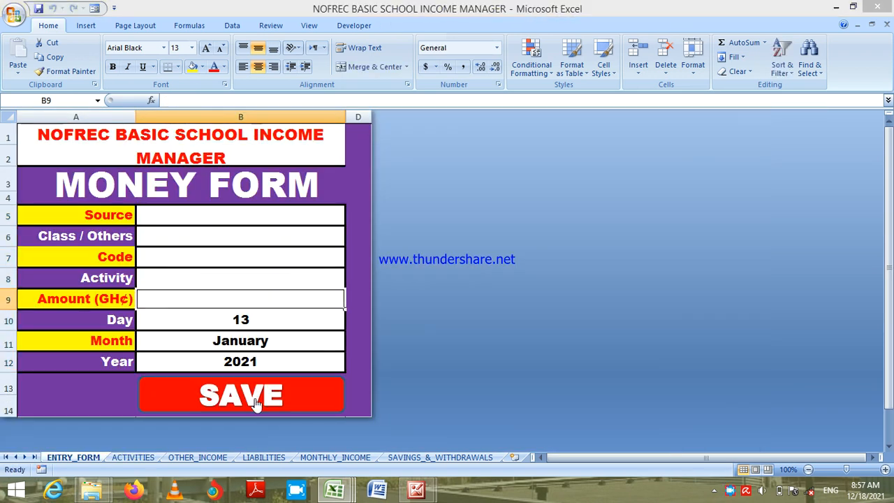
- In the money form, set Source to Class, Class / Others to Creche and Code to FF
click(282, 221)
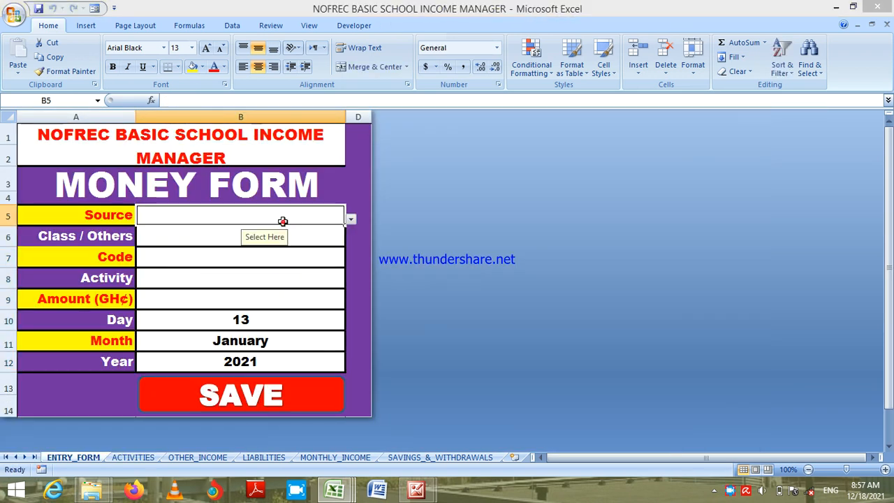
click(350, 220)
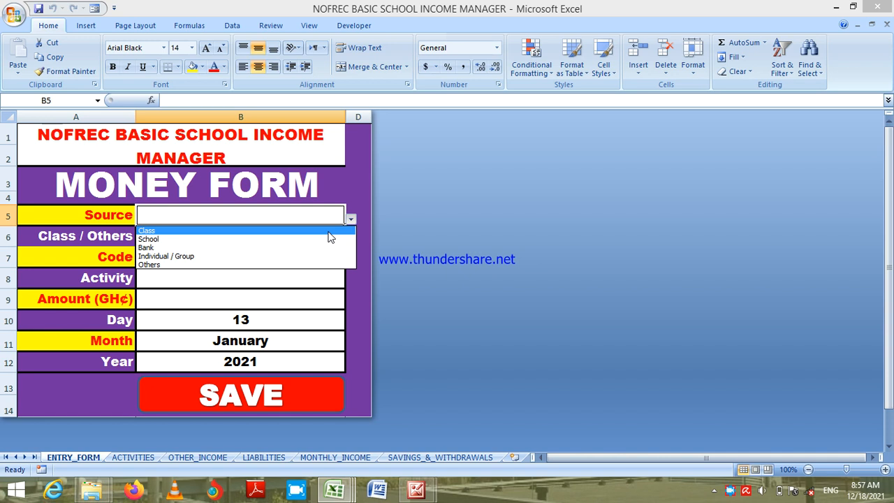
click(329, 231)
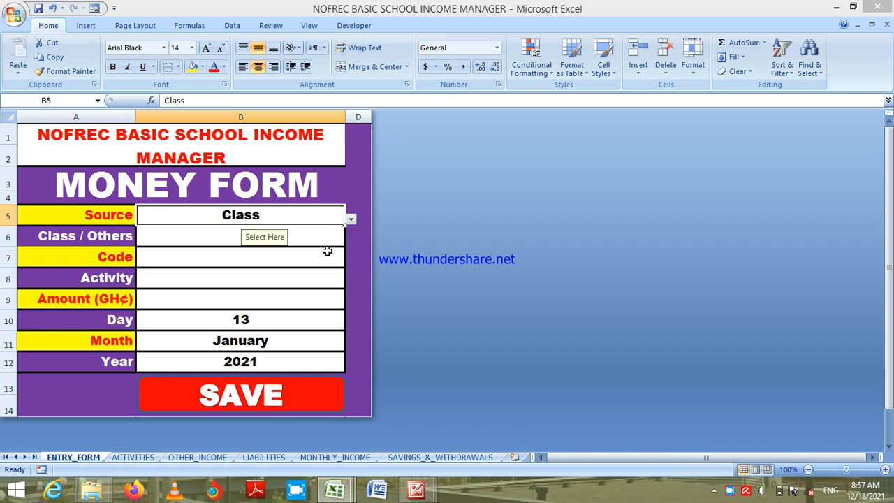
click(329, 231)
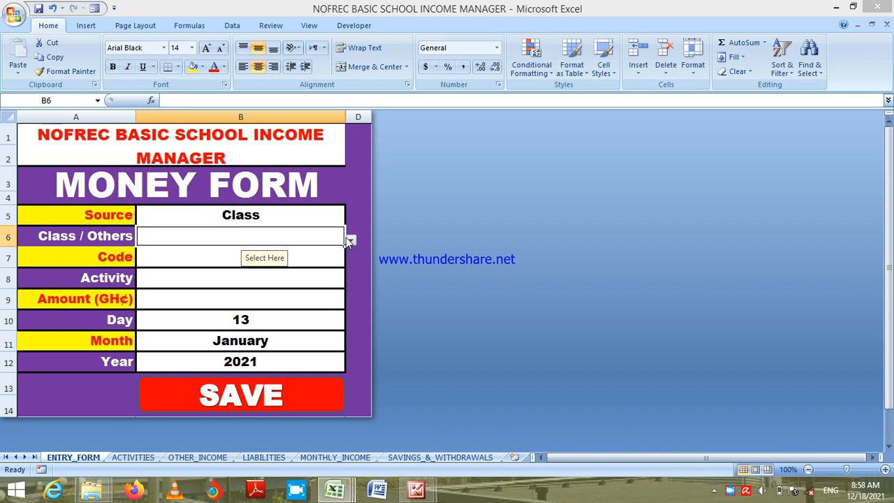
click(351, 242)
click(341, 253)
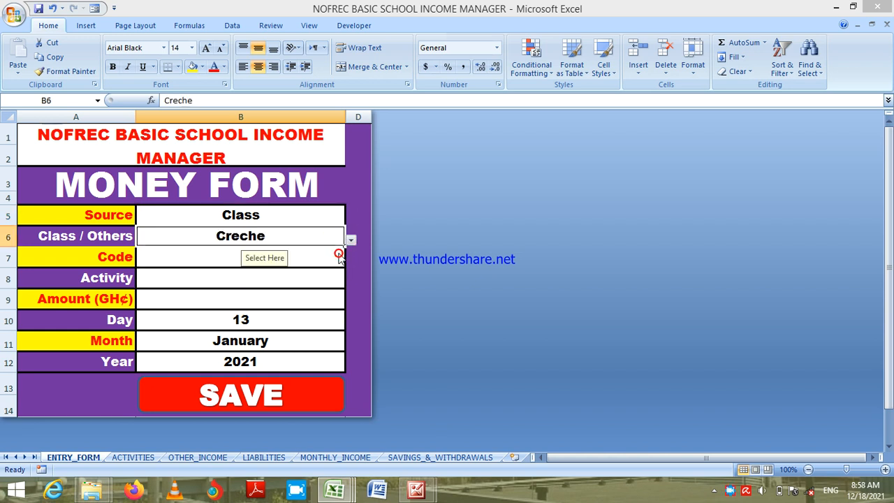
click(319, 261)
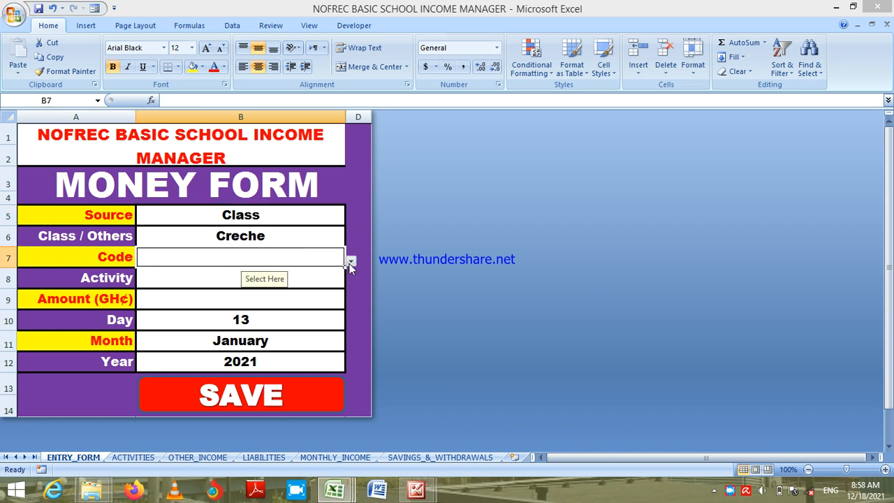
click(350, 263)
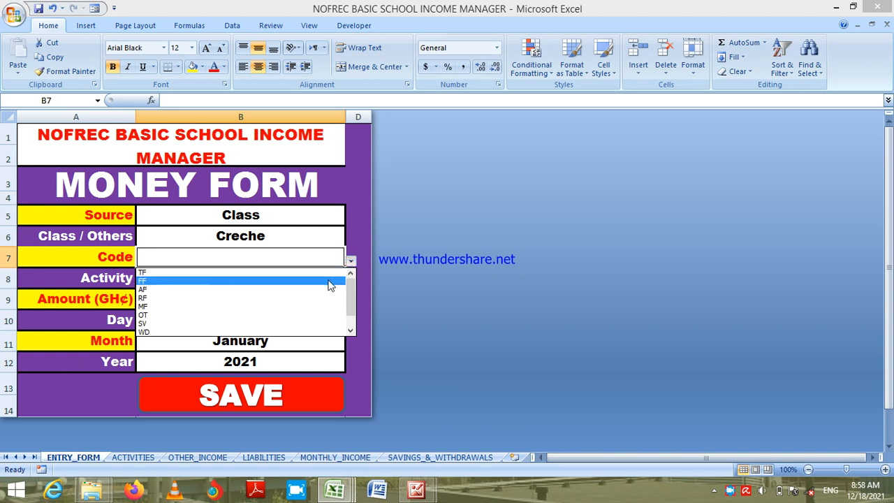
click(329, 282)
- Enter an amount of 50 for the Creche feeding fee and save the entry
click(308, 304)
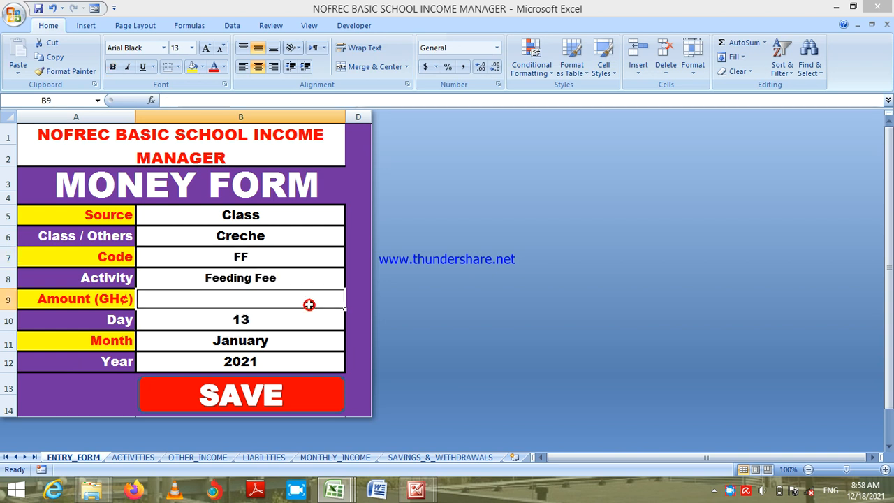
text(50)
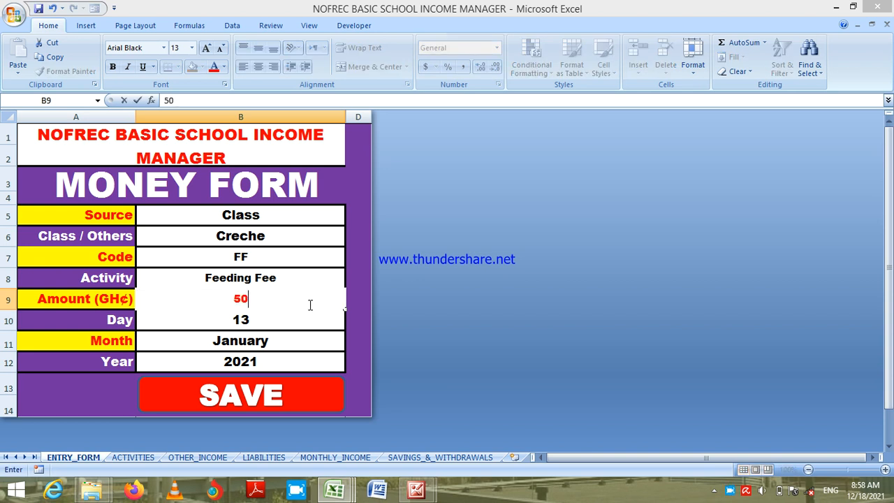
key(Return)
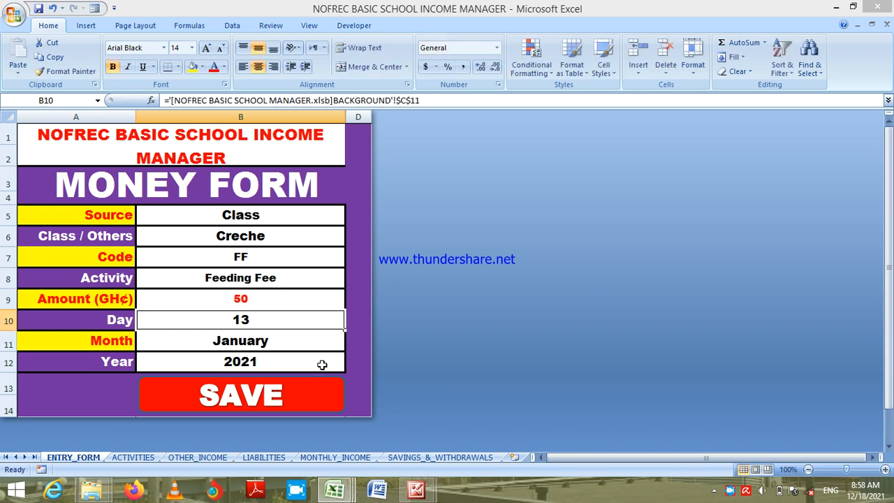
click(299, 391)
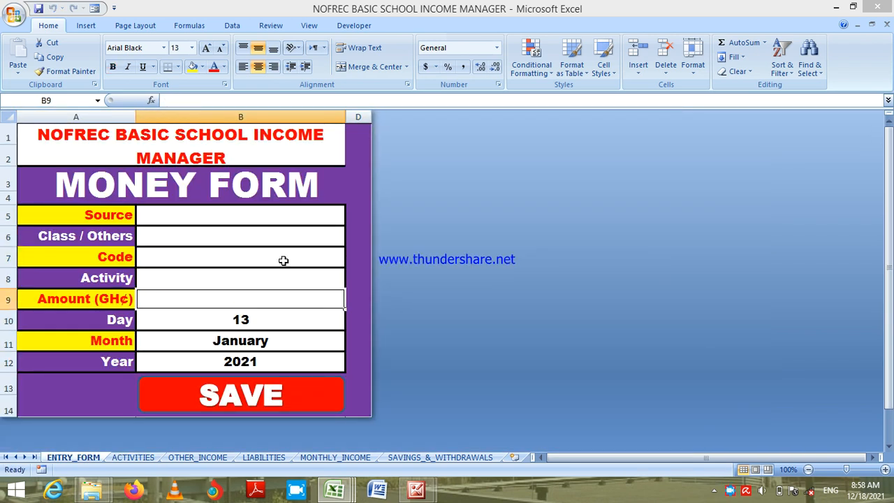
- Start another money form entry with Source set to Others and Class / Others set to Creche
click(261, 221)
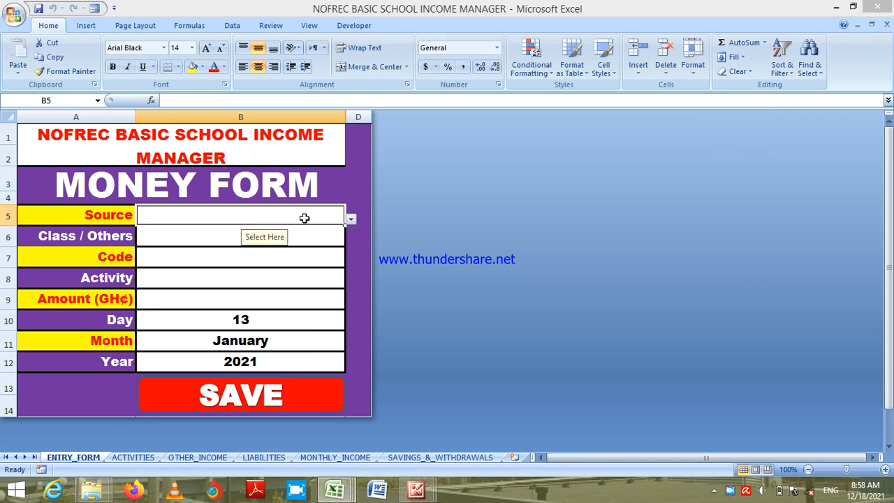
click(351, 220)
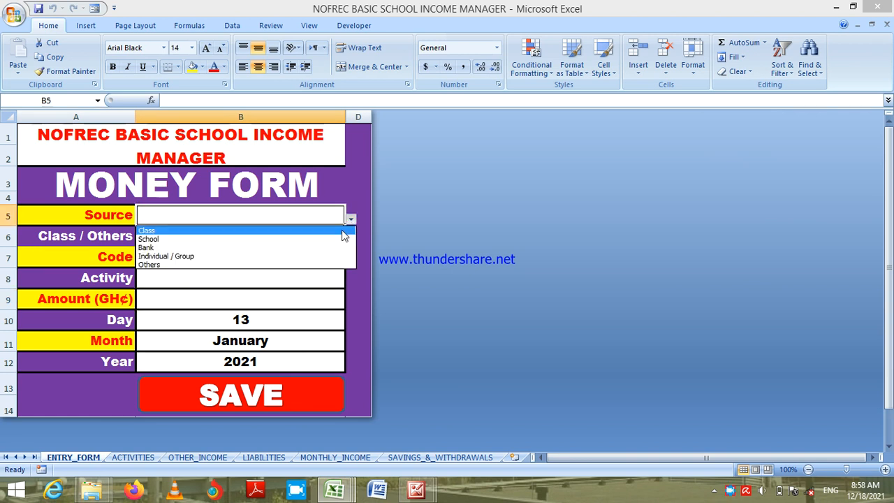
click(327, 266)
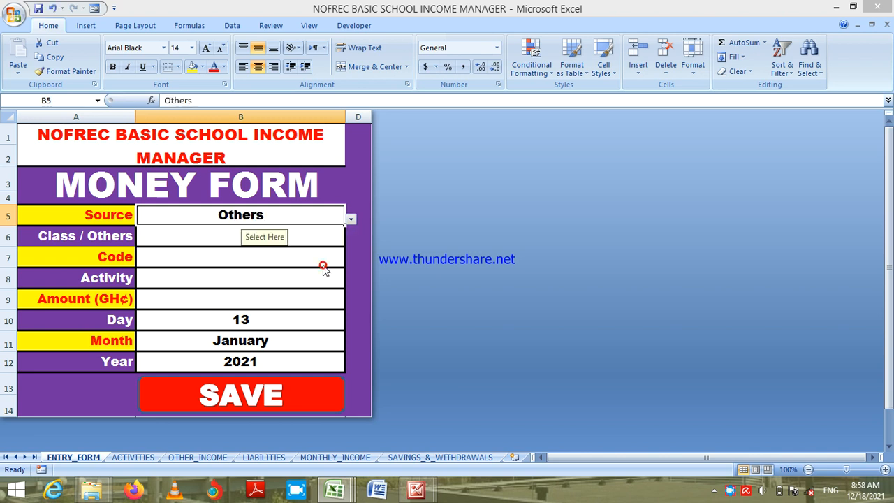
click(312, 237)
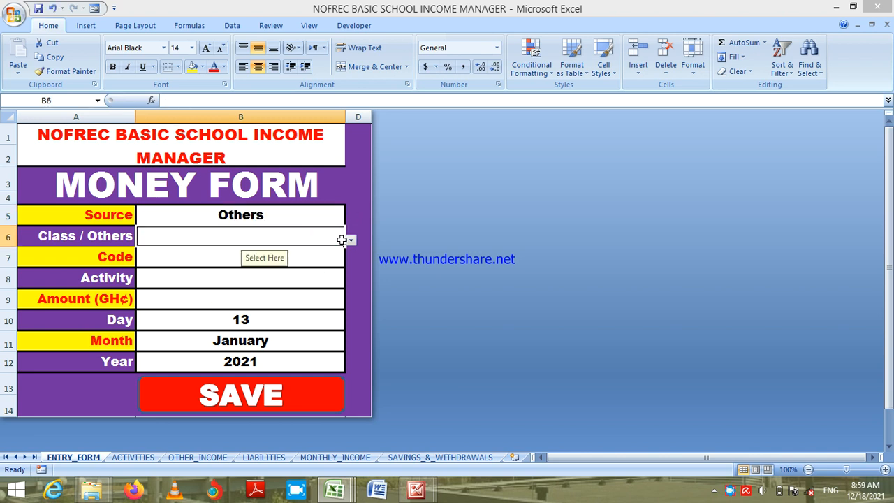
click(350, 241)
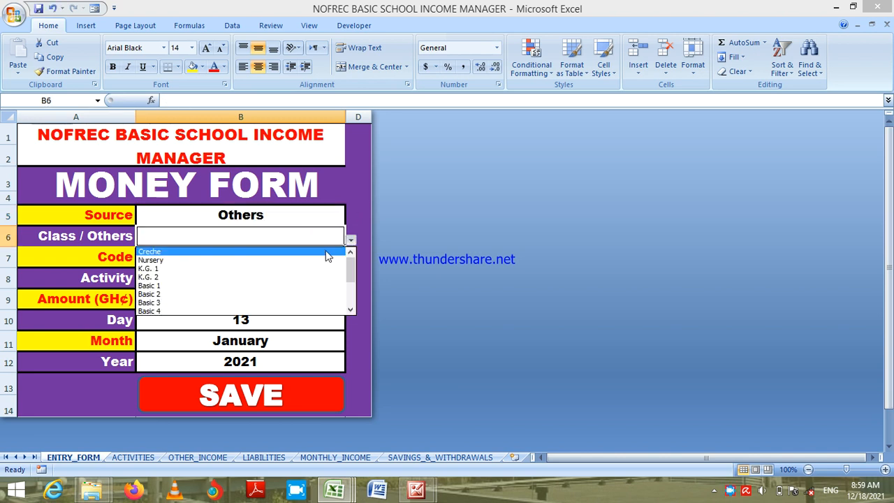
click(328, 251)
- Set the Code of the money form entry to OT
click(313, 261)
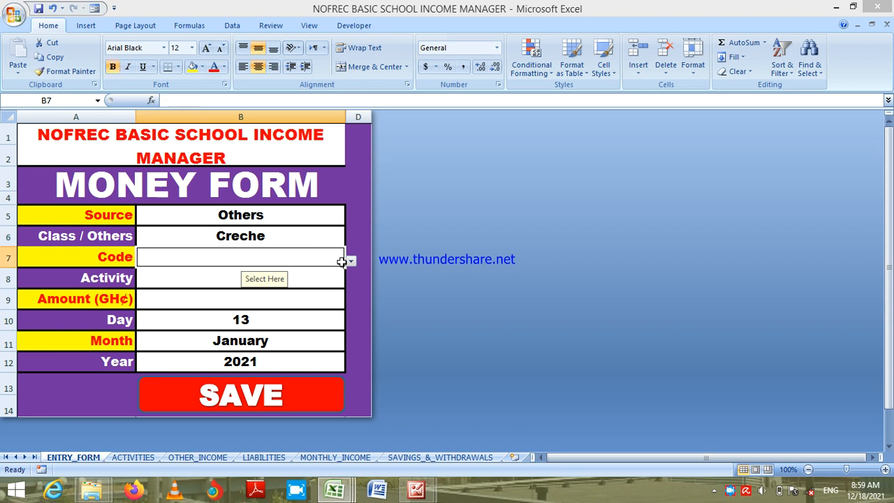
click(351, 262)
key(Down)
key(Down)
key(Down)
key(Down)
key(Down)
key(Down)
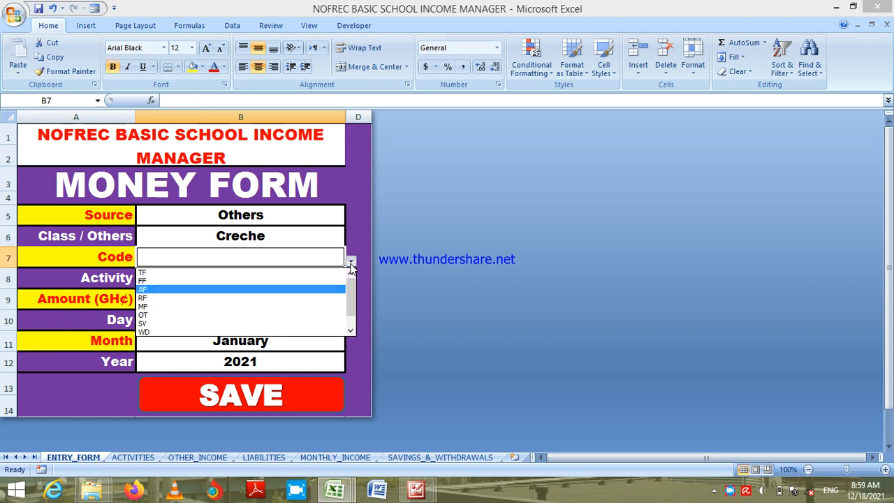
key(Return)
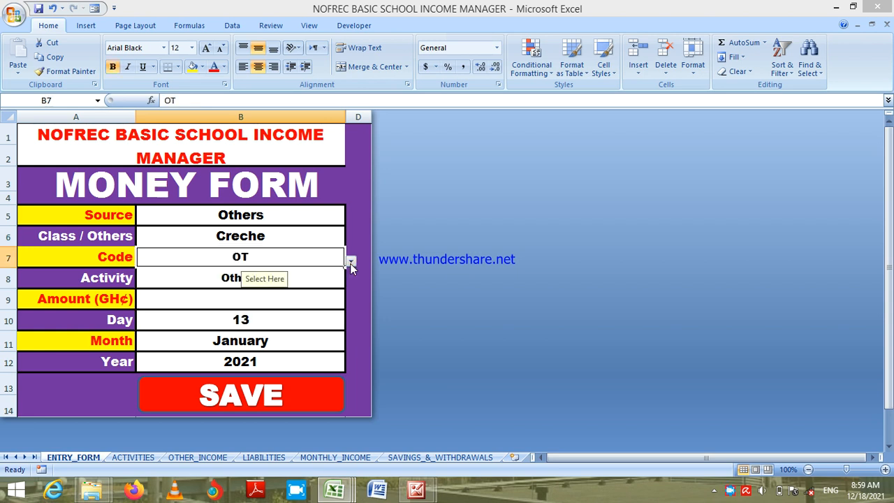
- Enter an amount of 80 for the OT entry and save it
click(314, 302)
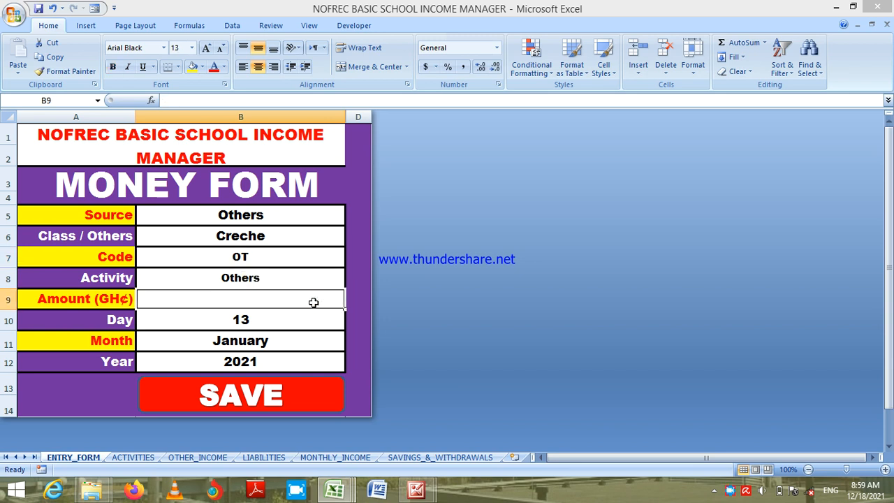
text(80)
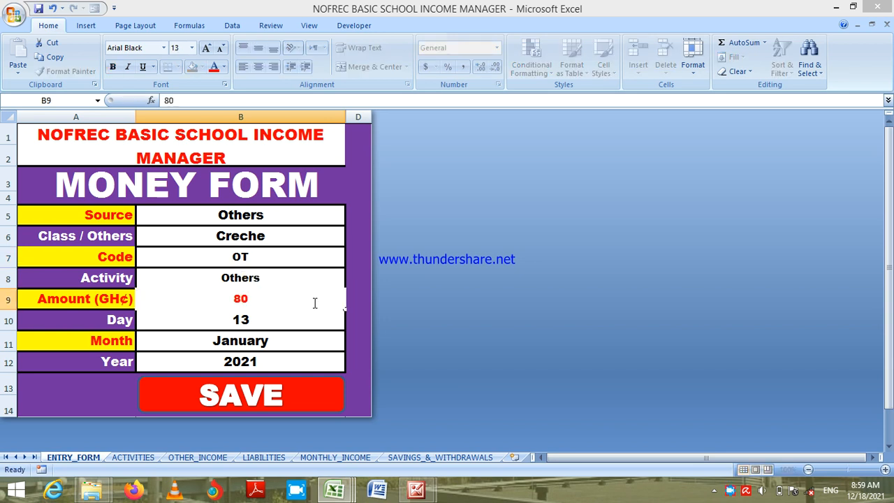
key(Return)
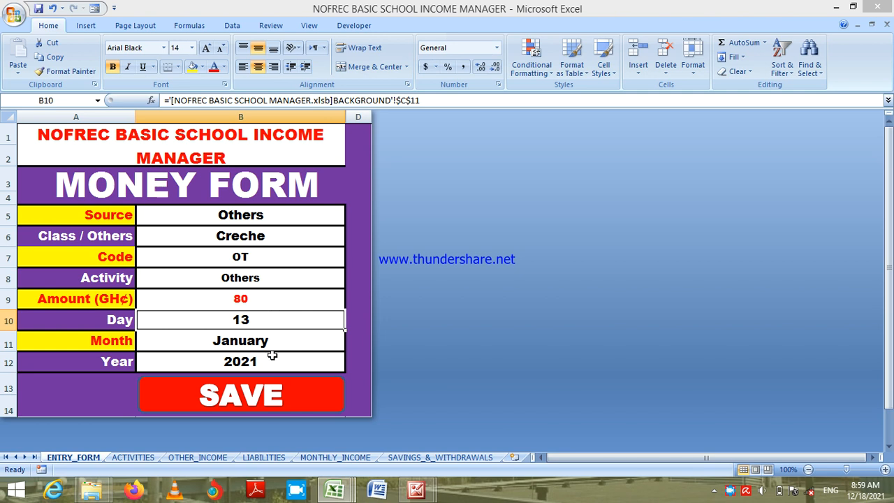
click(261, 395)
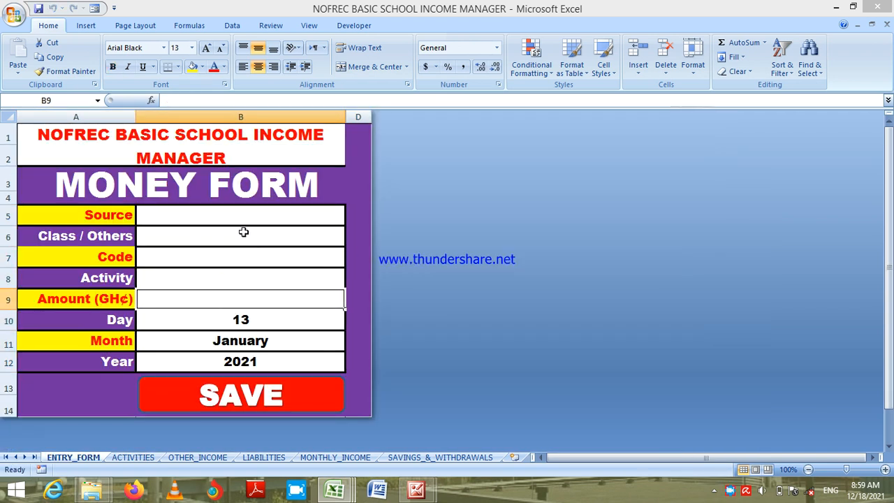
- On the OTHER_INCOME sheet, examine the Creche cells for Transport Fee, Feeding Fee and Others under January Day 13
click(188, 457)
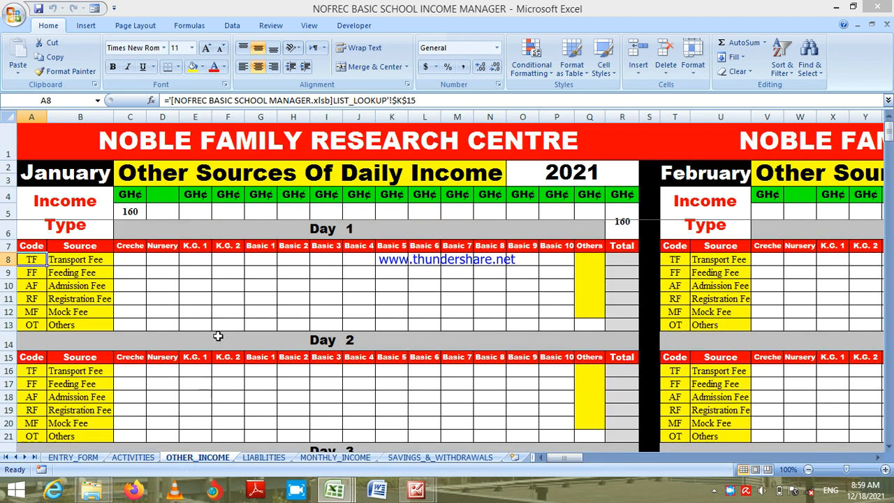
click(283, 393)
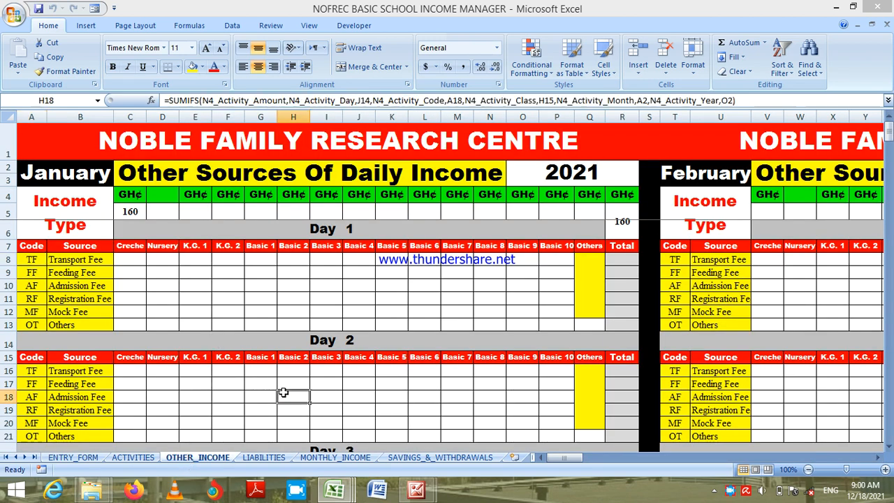
click(655, 396)
key(Down)
key(Down)
key(Down)
key(Down)
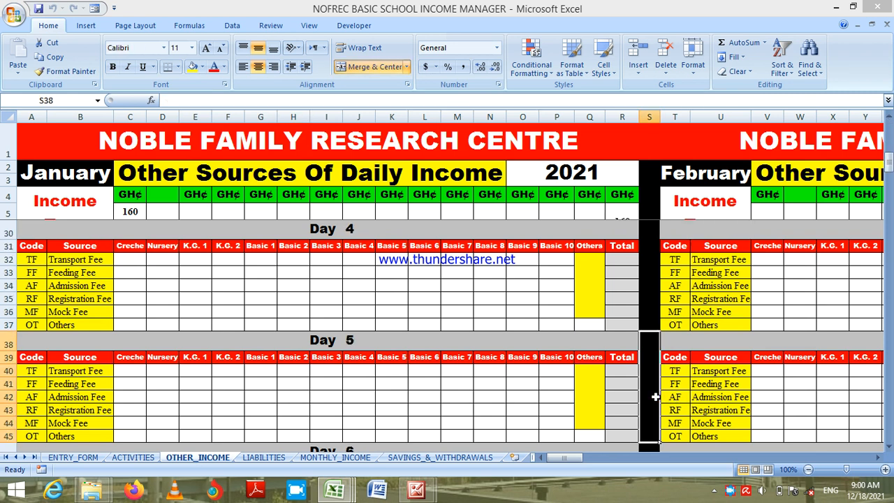
key(Down)
key(Down)
key(Down)
key(Down)
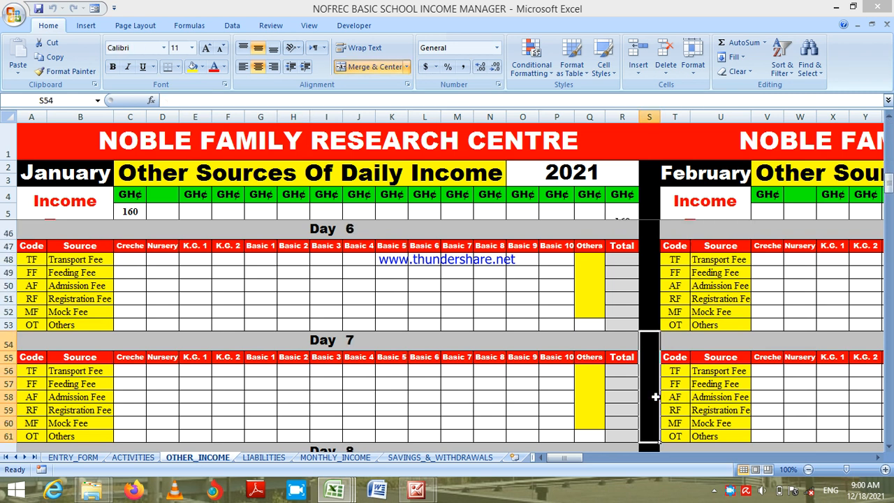
key(Down)
key(Down)
key(Down)
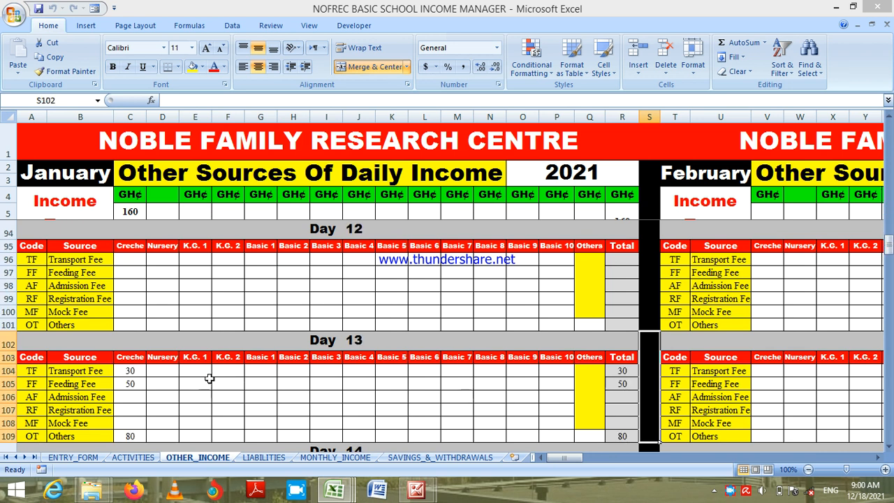
click(132, 371)
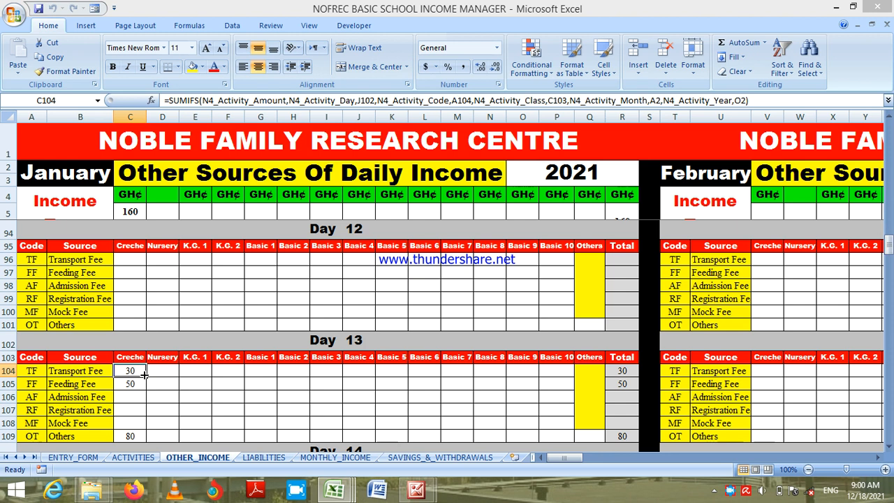
click(133, 385)
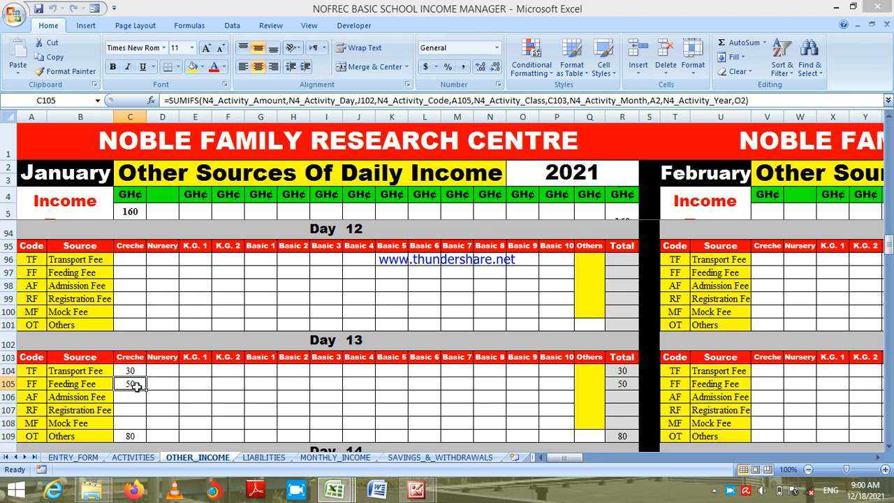
click(134, 436)
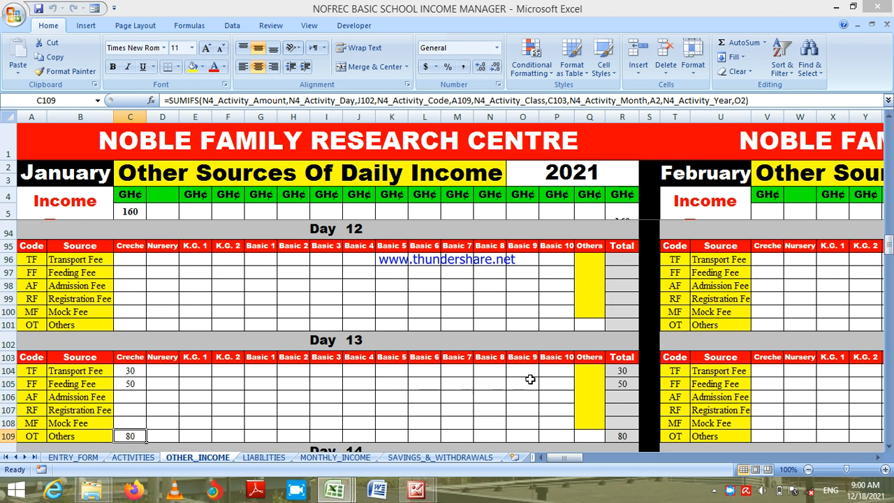
- Return to the start of the January block and inspect the formula of its overall total above the Total column
click(623, 426)
key(Up)
key(Up)
key(Up)
key(Up)
key(Up)
key(Up)
key(Up)
key(Up)
key(Up)
key(Up)
key(Up)
key(Up)
key(Up)
key(Up)
key(Up)
key(Up)
key(Up)
key(Up)
key(Up)
key(Up)
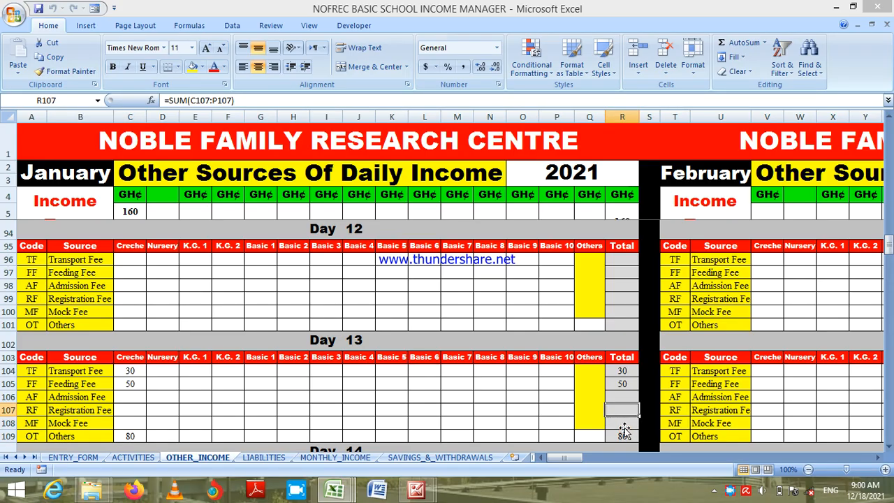
key(Up)
key(Up)
key(Up)
key(Up)
key(Up)
key(Up)
key(Up)
key(Up)
key(Up)
key(Up)
key(Up)
key(Up)
key(Up)
key(Up)
key(Up)
key(Up)
key(Up)
key(Up)
key(Up)
key(Up)
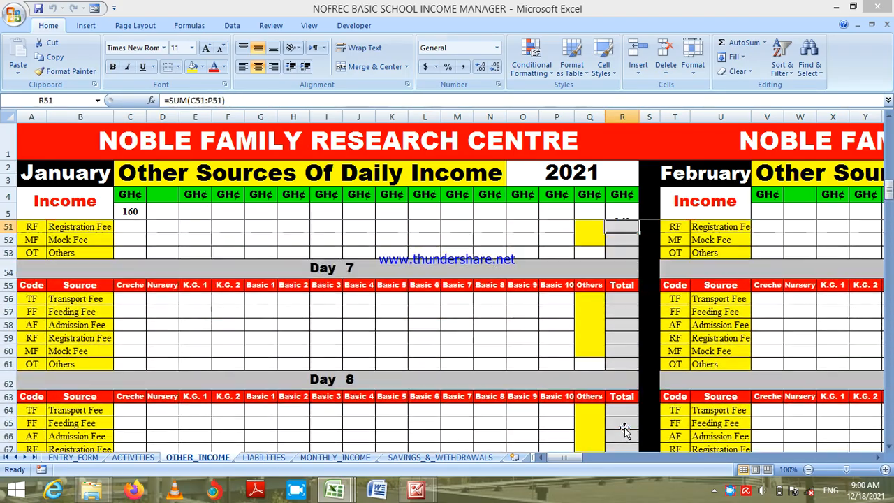
key(Up)
key(Up)
key(Up)
key(Up)
key(Up)
key(Up)
key(Up)
key(Up)
key(Up)
key(Up)
key(Up)
key(Up)
key(Up)
key(Up)
key(Up)
key(Up)
key(Up)
key(Up)
key(Up)
key(Up)
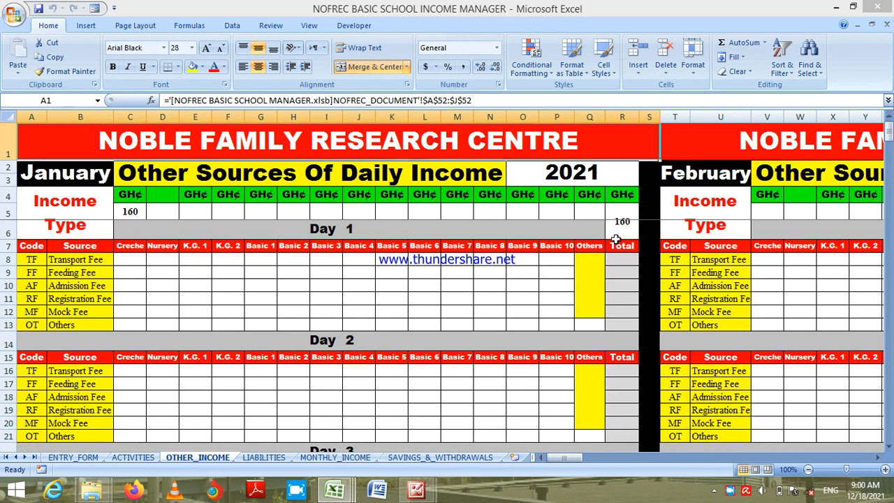
click(628, 218)
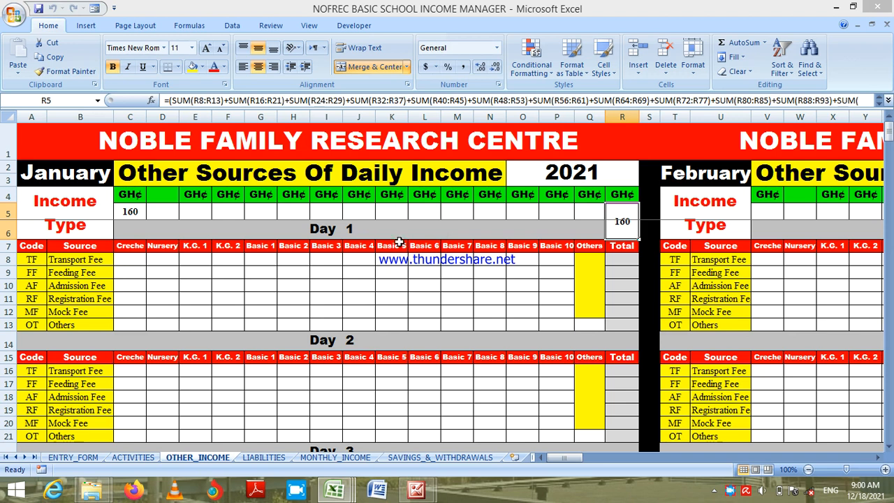
- Examine the January Day 1 fee sources, the formulas of its class cells and the overall January total on the OTHER_INCOME sheet
click(87, 272)
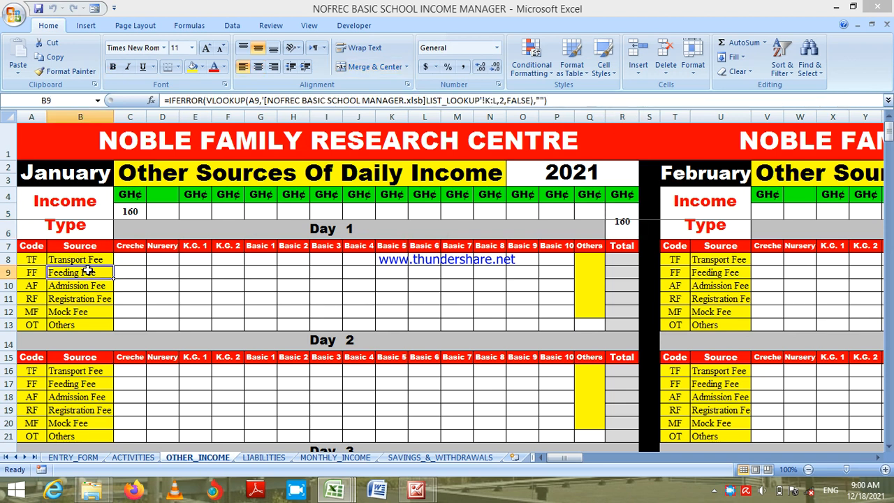
key(Down)
key(Down)
key(Down)
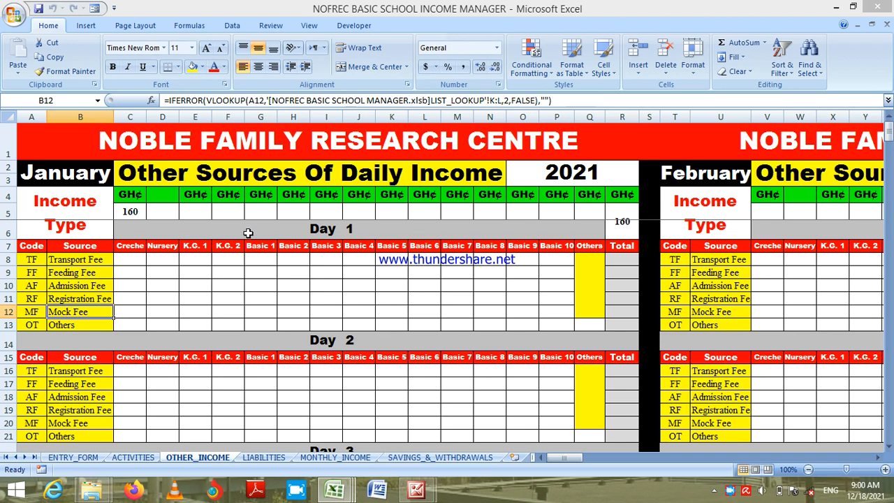
click(226, 261)
click(335, 286)
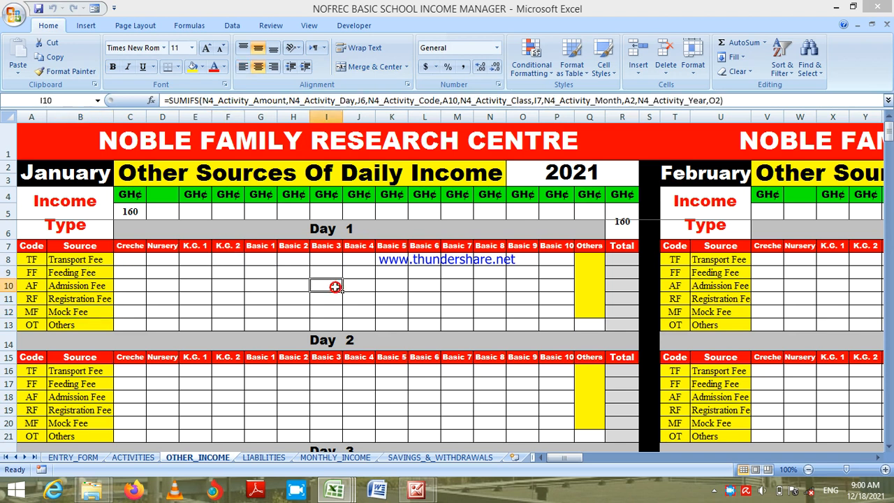
click(431, 300)
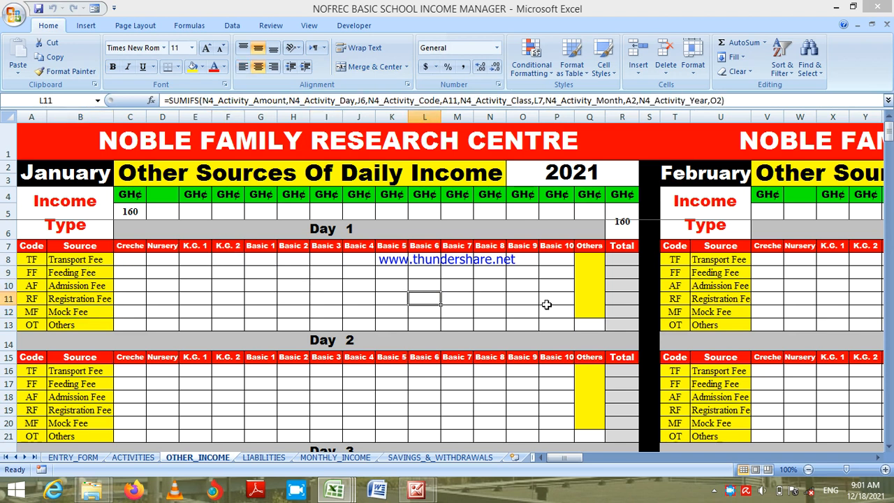
click(620, 216)
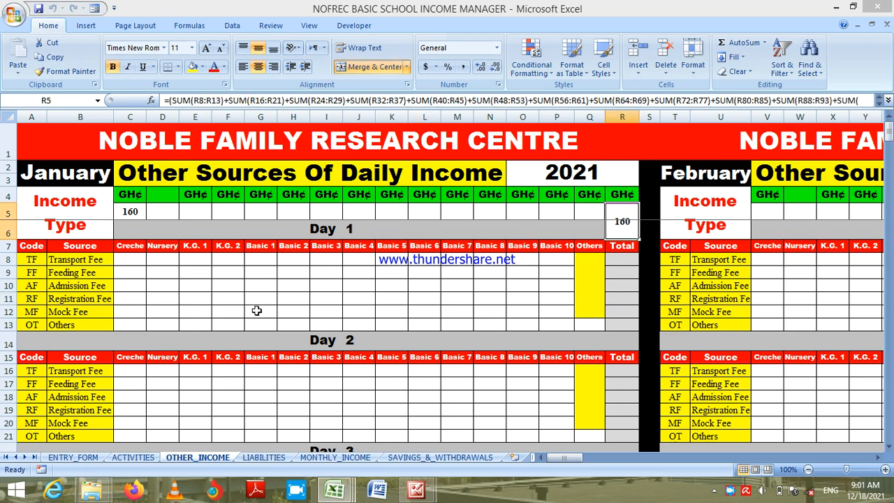
- Go to the ENTRY_FORM sheet and set the Source of a new money form entry to Individual / Group
click(75, 457)
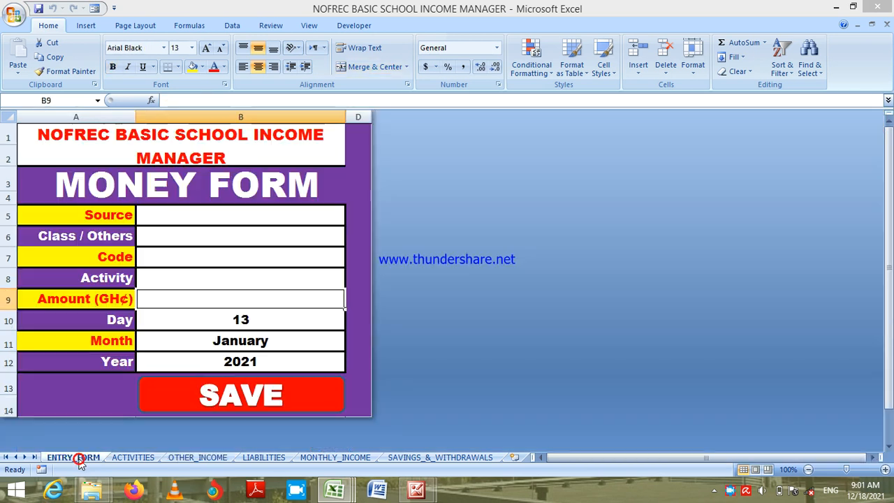
click(311, 223)
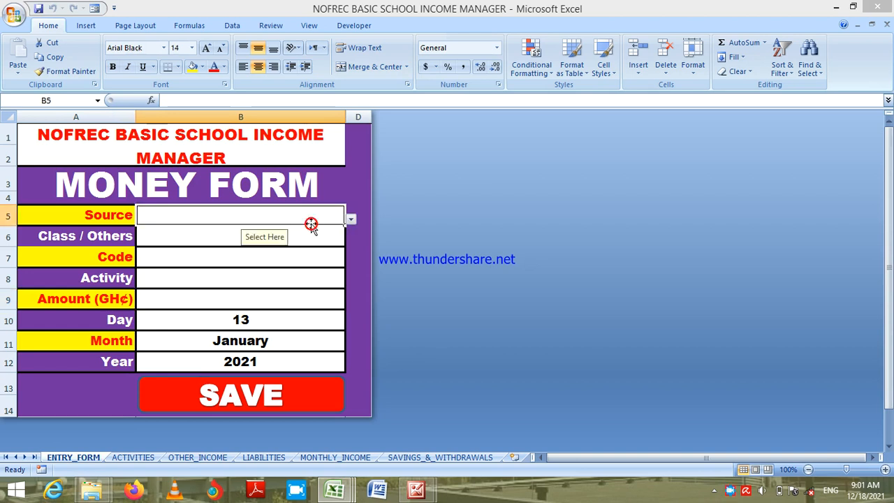
click(350, 222)
key(Down)
key(Down)
key(Down)
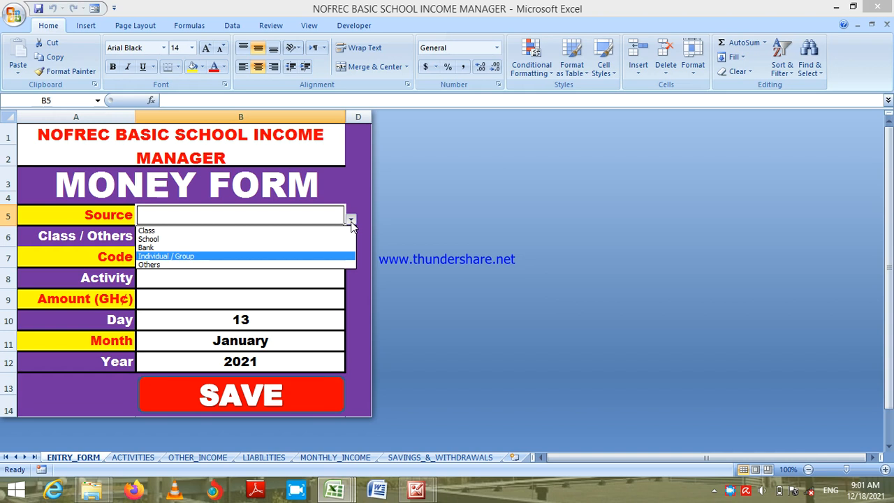
key(Return)
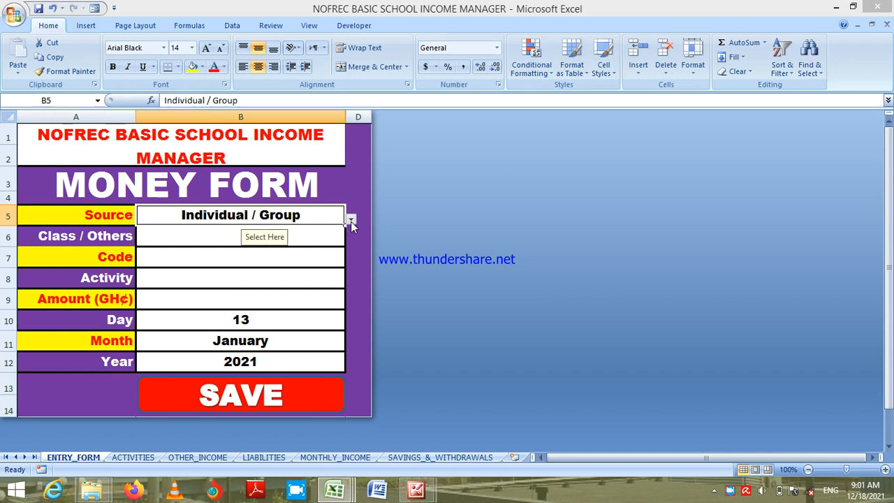
- Set the Code of the Individual / Group entry to OT
click(314, 256)
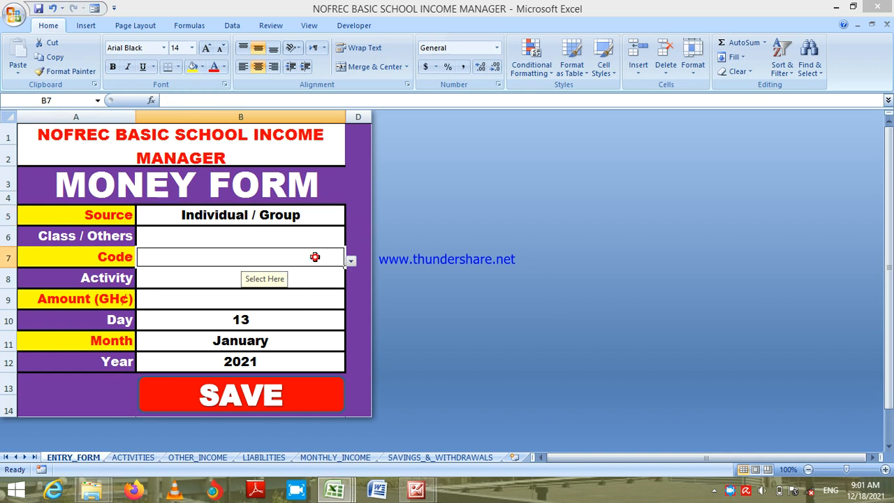
click(351, 262)
key(Down)
key(Down)
key(Down)
key(Down)
key(Down)
key(Down)
key(Down)
key(Down)
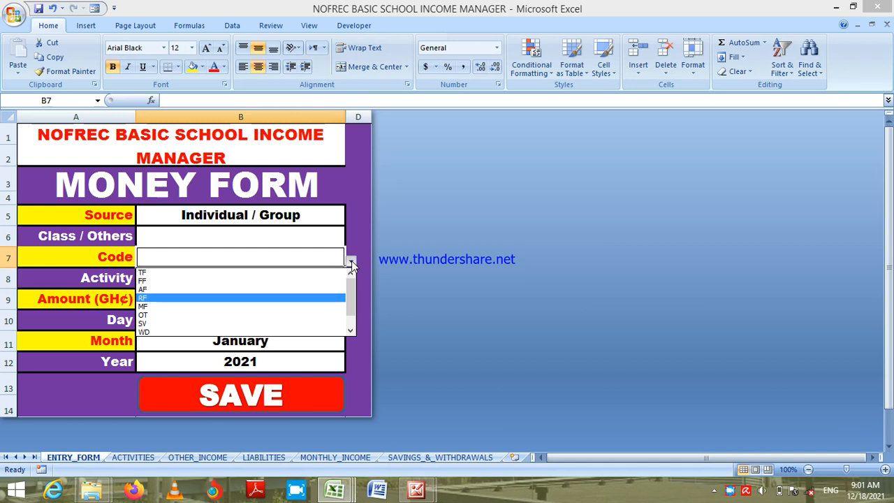
key(Down)
key(Down)
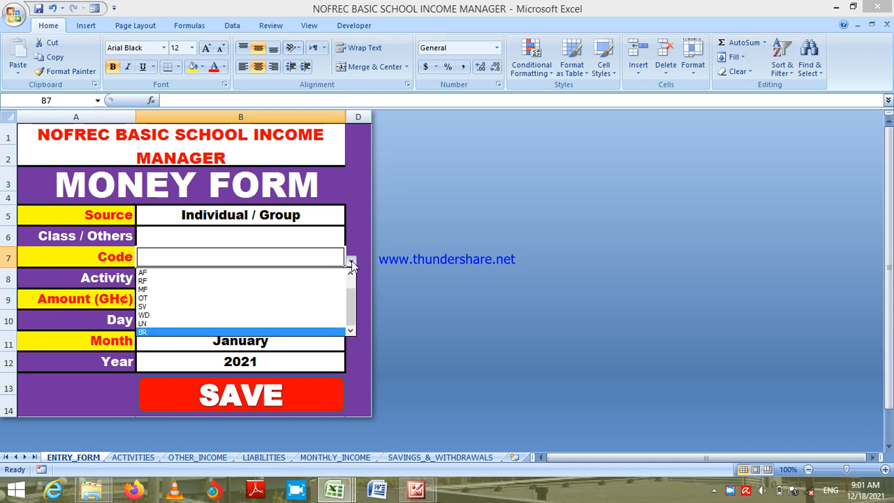
key(Up)
key(Up)
key(Up)
key(Up)
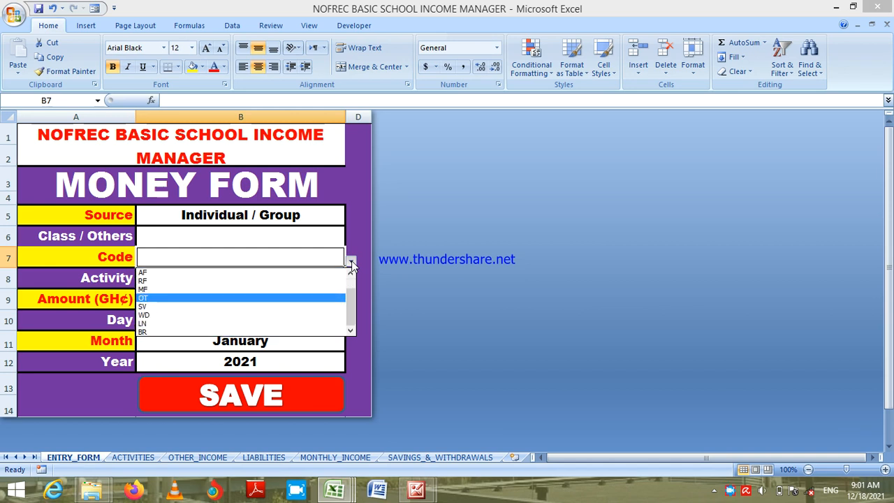
key(Return)
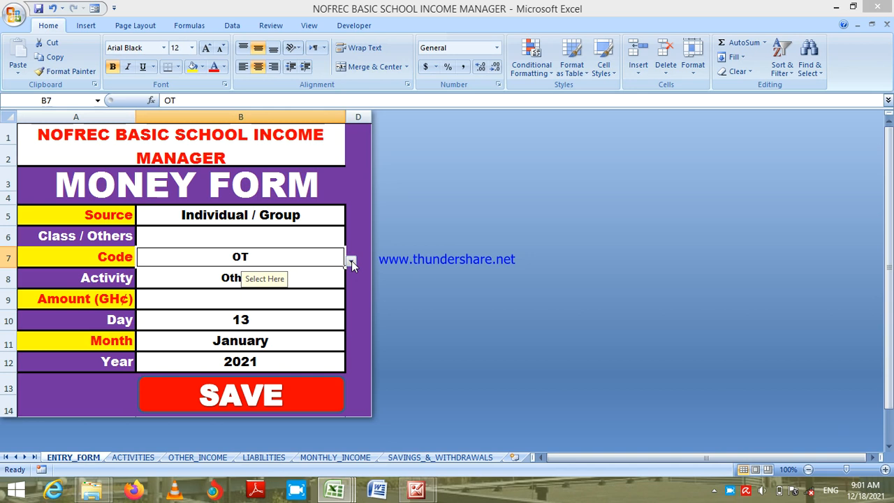
- Enter an amount of 1000 for the Individual / Group entry and save it
click(309, 294)
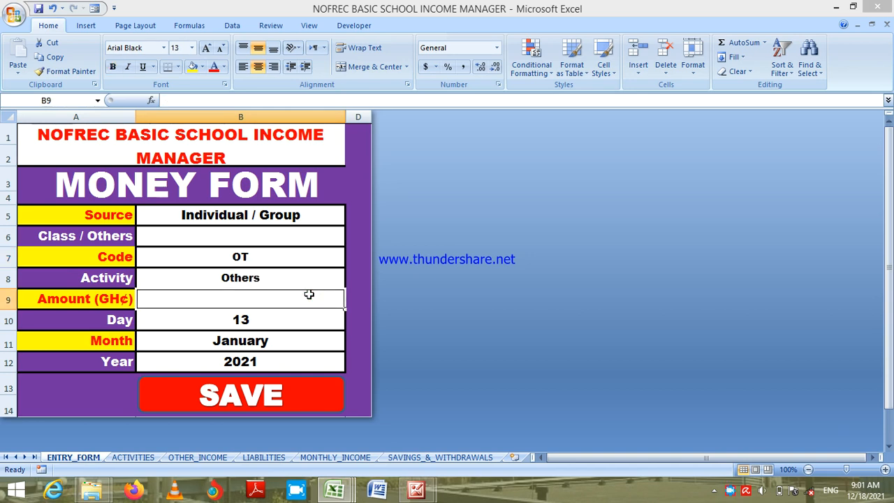
text(1000)
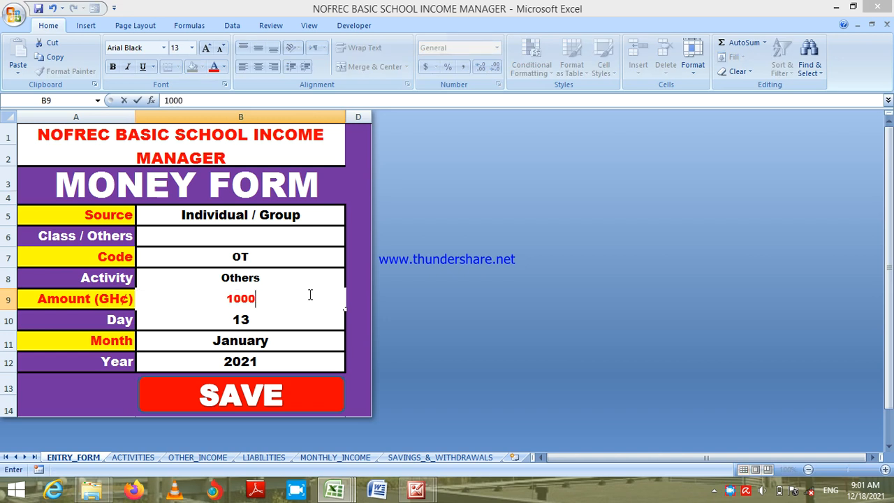
click(301, 398)
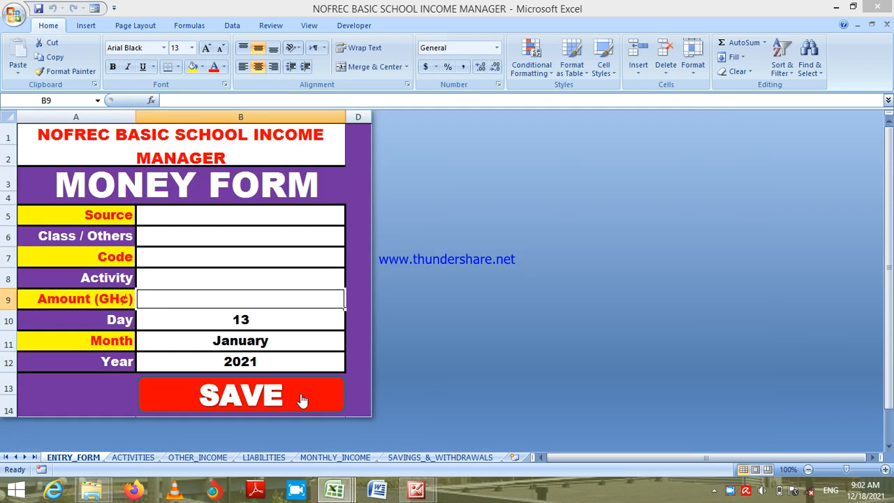
- On the OTHER_INCOME sheet, inspect the cell of the OT row in the Others column under January Day 13
click(186, 458)
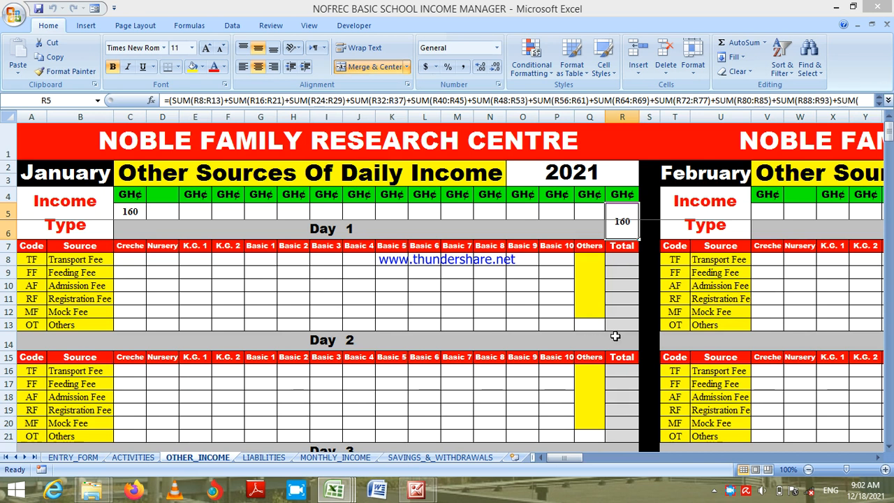
click(645, 349)
key(Page_Down)
key(Page_Down)
key(Page_Down)
key(Page_Down)
key(Page_Down)
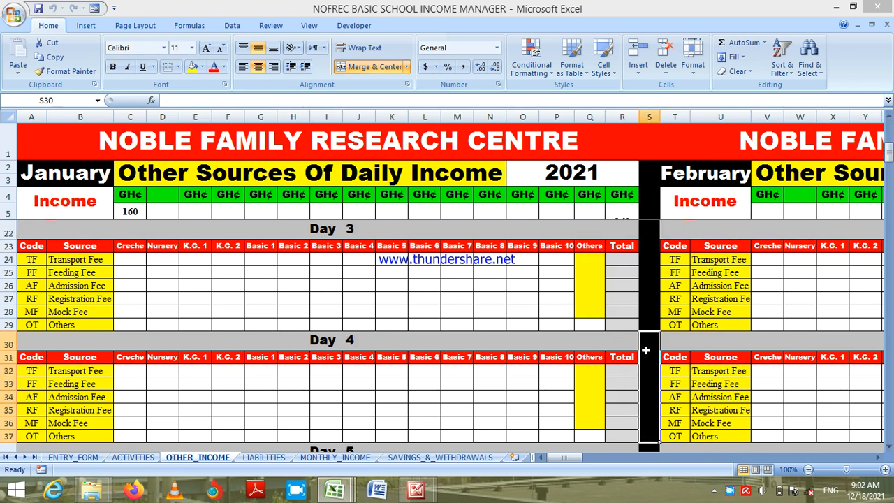
key(Page_Down)
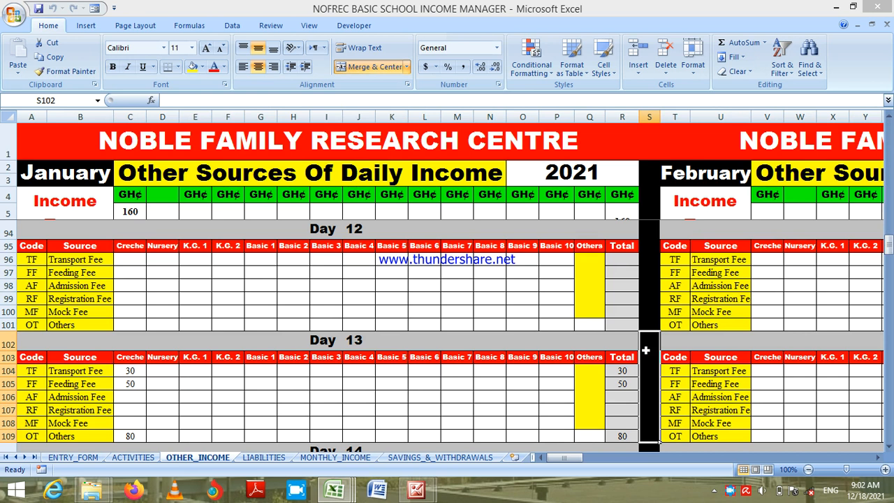
key(Page_Down)
key(Up)
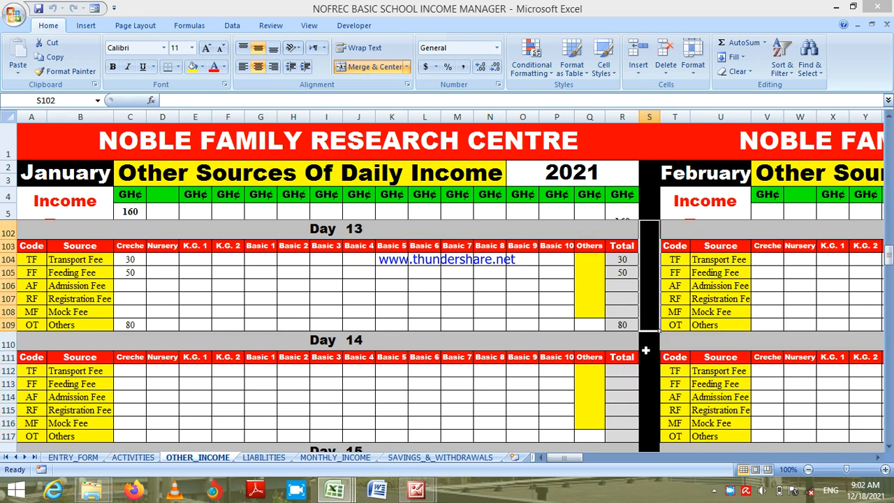
key(Up)
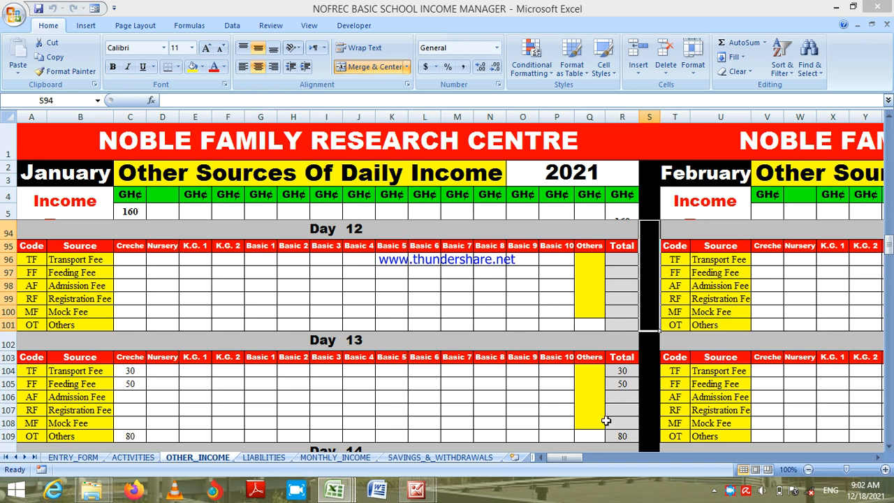
click(591, 435)
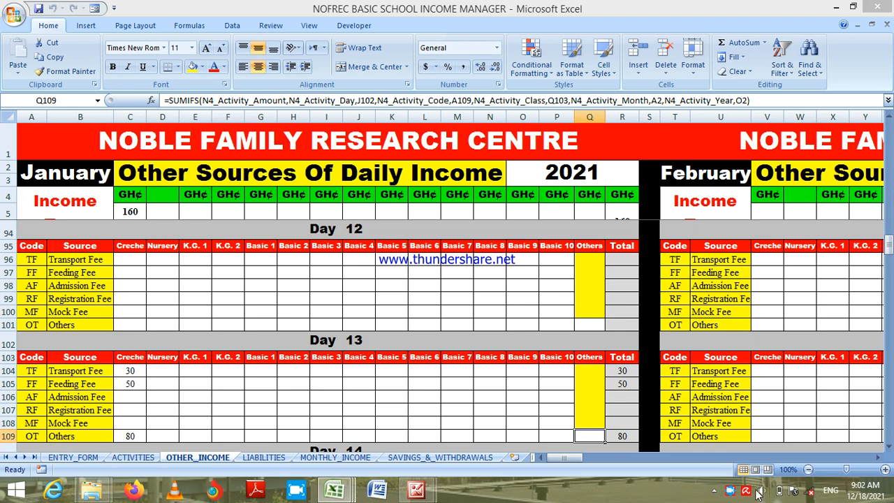
click(729, 491)
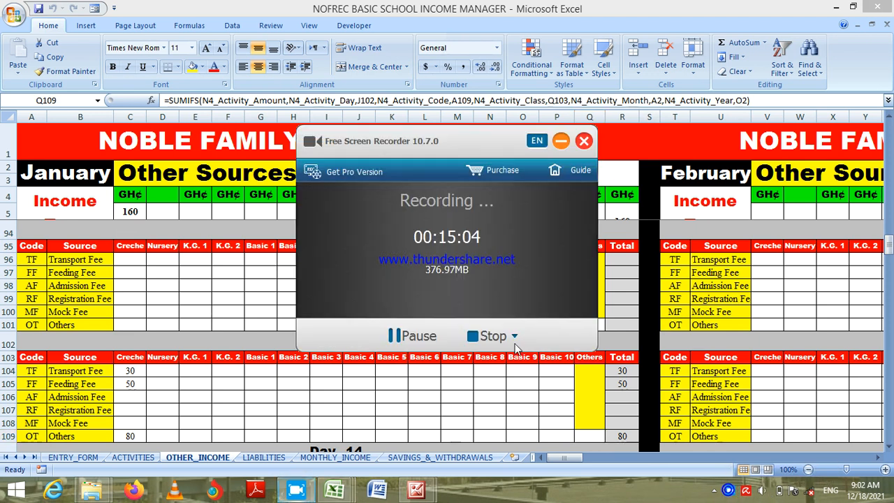
click(415, 337)
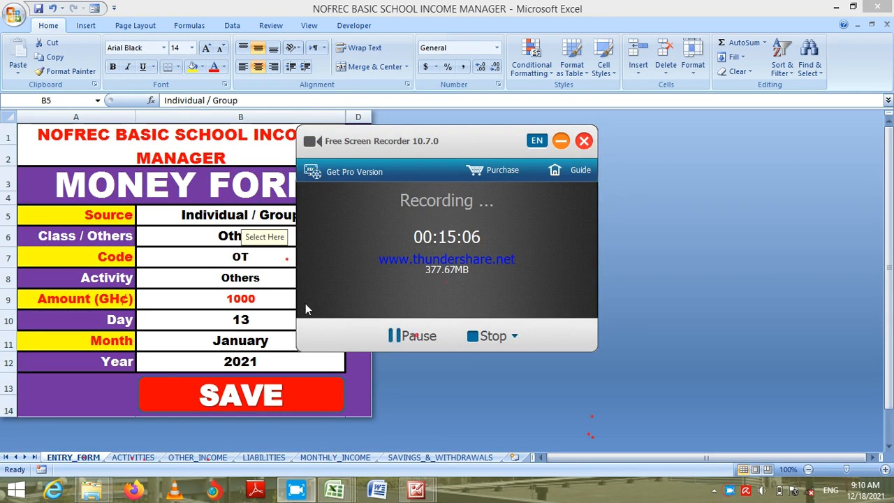
click(561, 140)
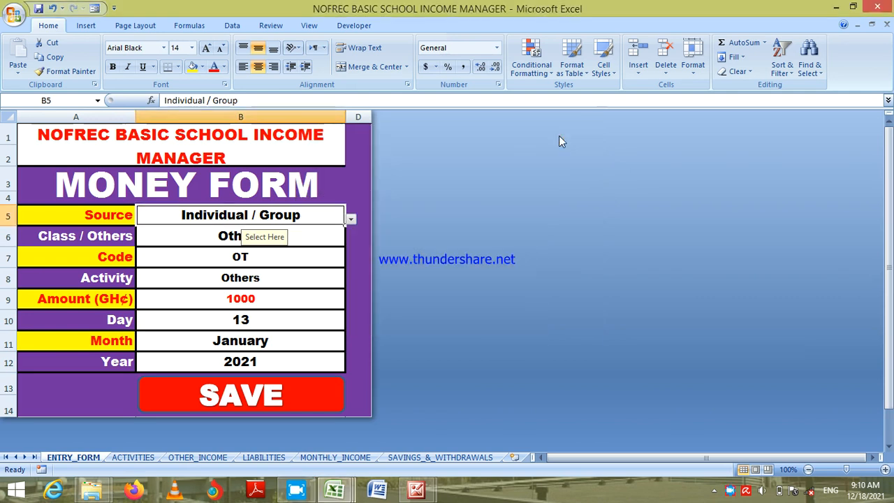
- Compare the form's Class / Others value with the Others column on the OTHER_INCOME sheet, and view the records on the ACTIVITIES sheet
click(317, 238)
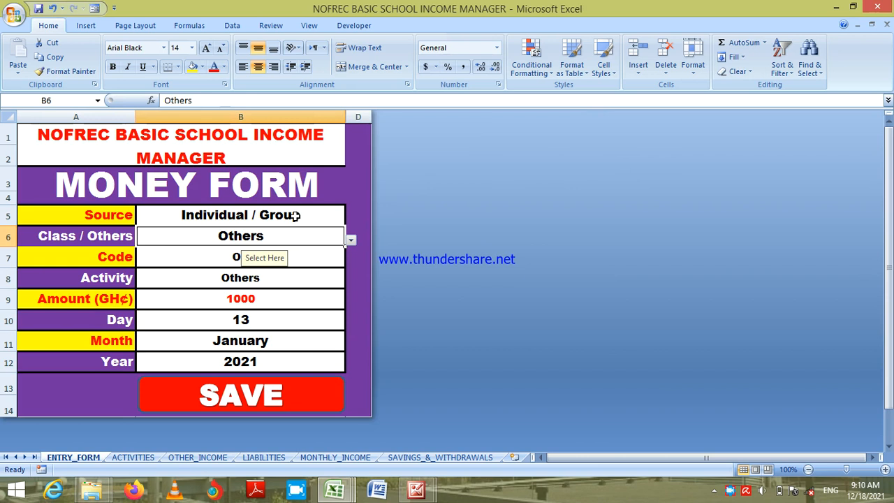
click(197, 457)
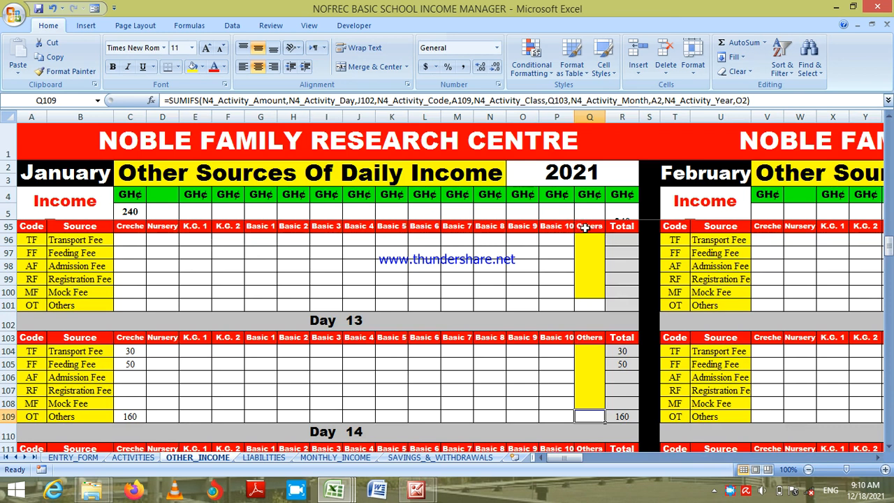
click(588, 227)
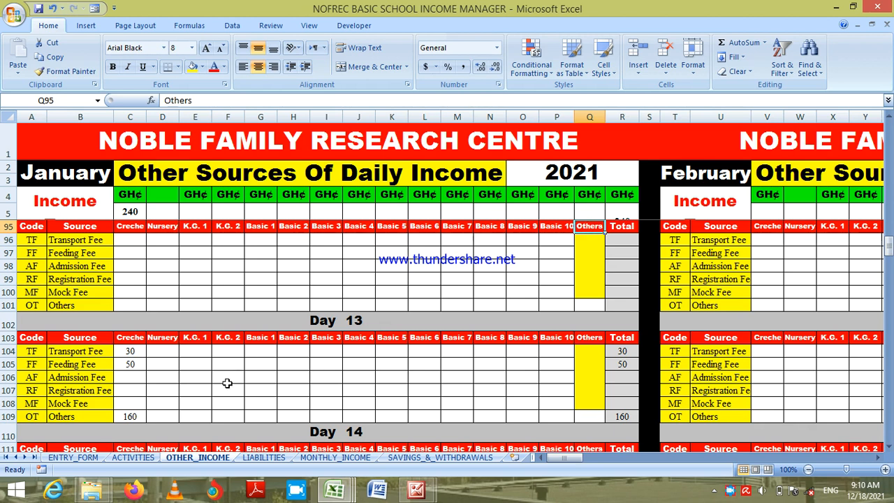
click(136, 461)
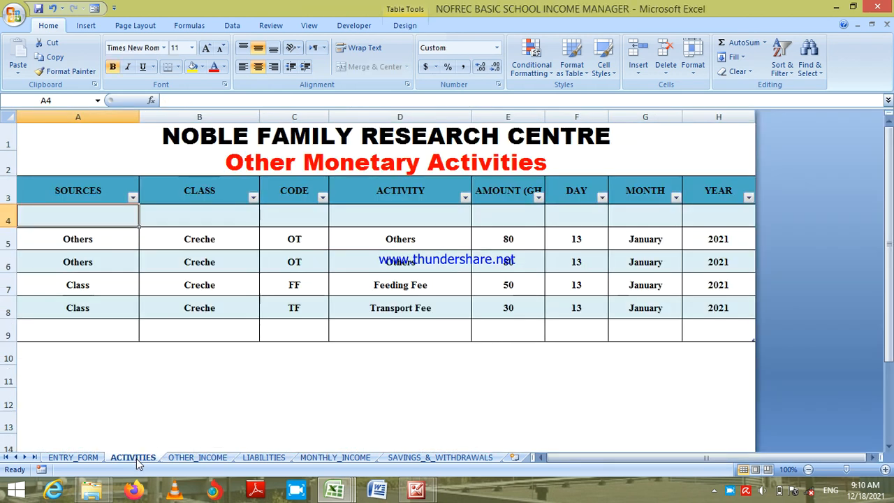
- Back on the ENTRY_FORM sheet, choose Others as the Class / Others value and save the 1000 Individual / Group entry
click(87, 461)
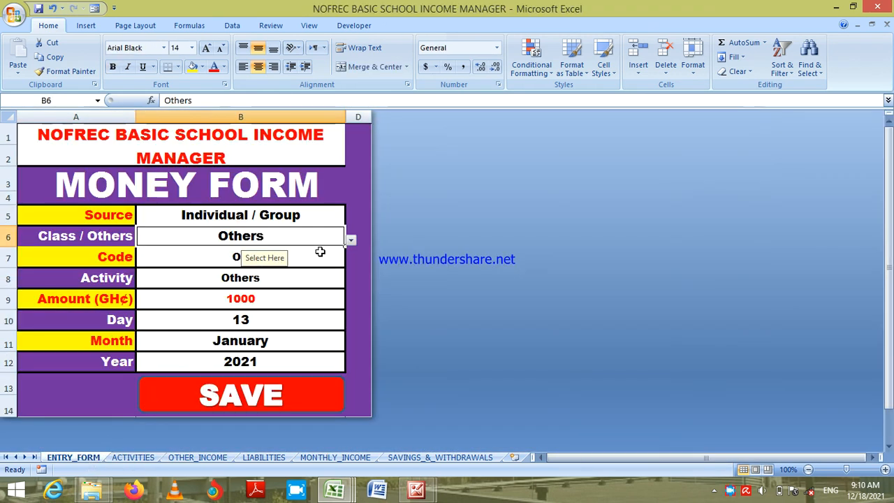
click(350, 241)
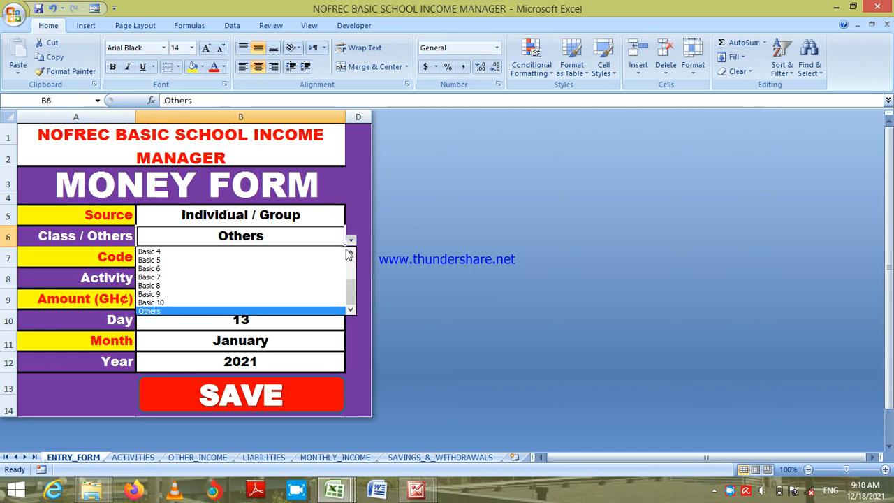
click(320, 312)
click(324, 279)
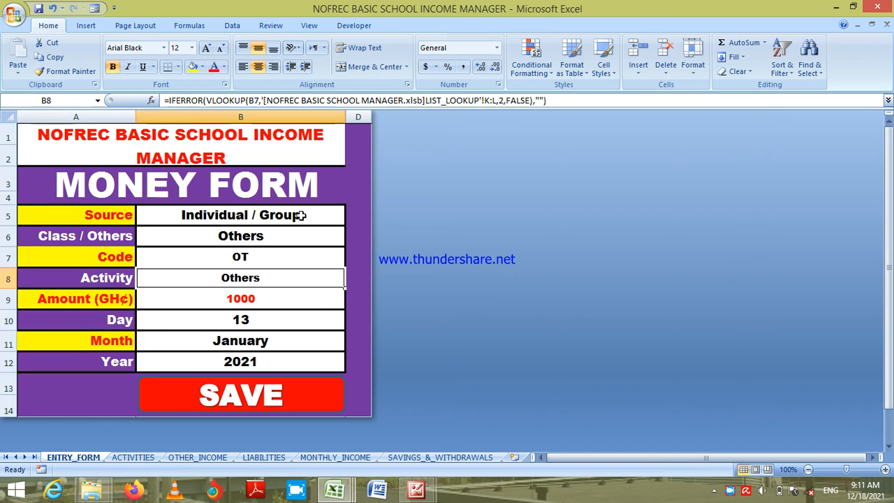
click(324, 238)
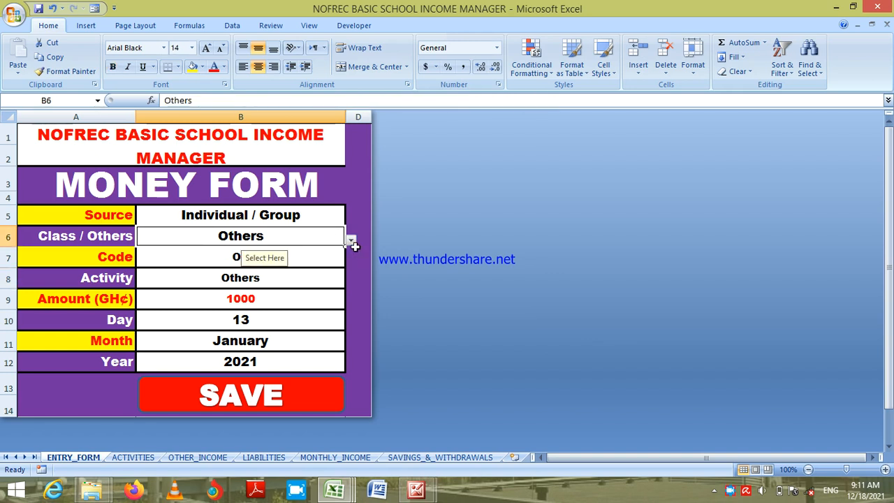
click(92, 243)
click(265, 236)
click(279, 411)
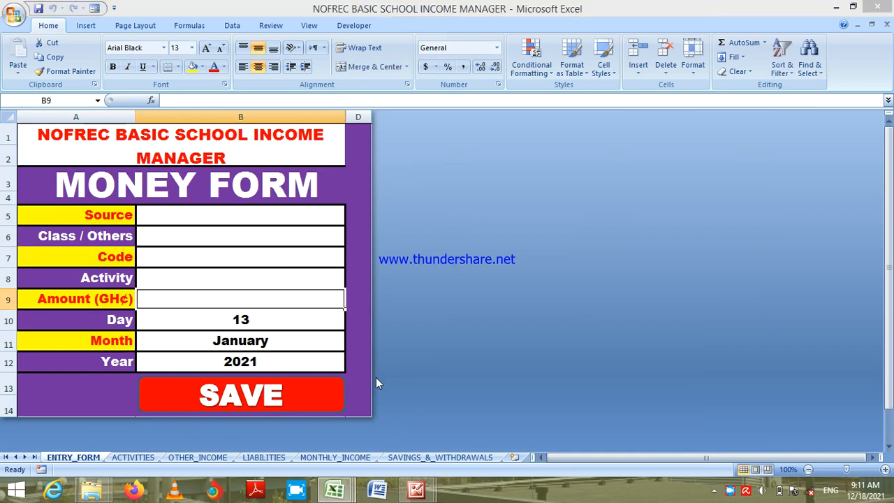
- On the OTHER_INCOME sheet, inspect the January Day 13 number, the Others column heading and the OT row's amount in that column
click(195, 457)
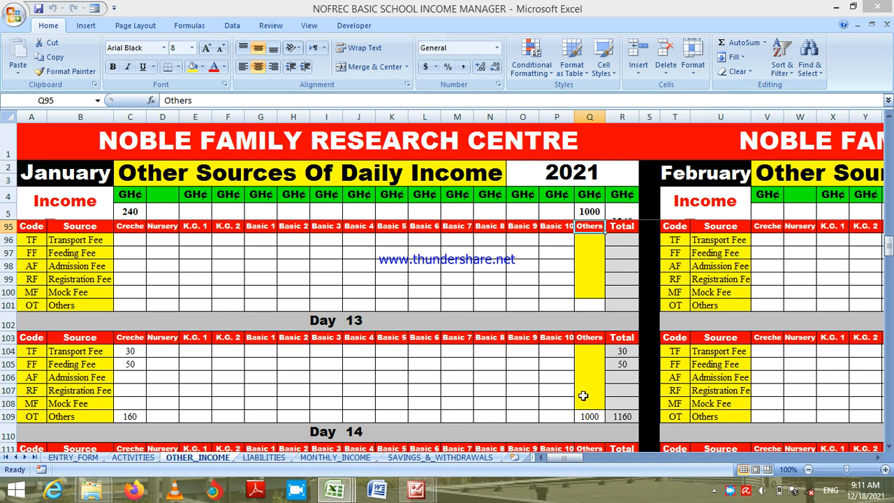
click(358, 323)
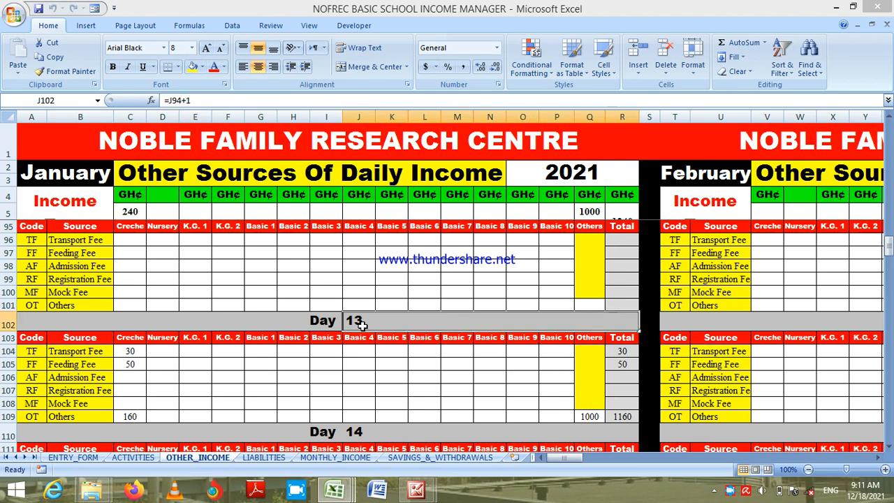
click(584, 416)
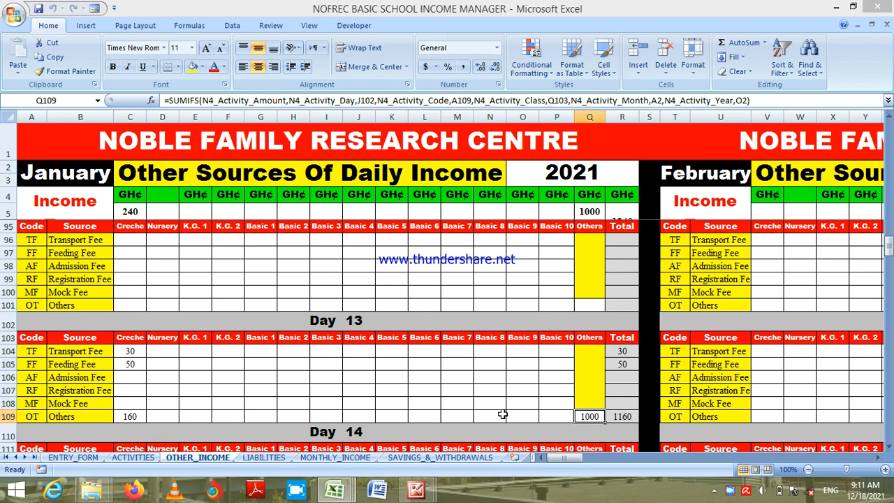
click(586, 337)
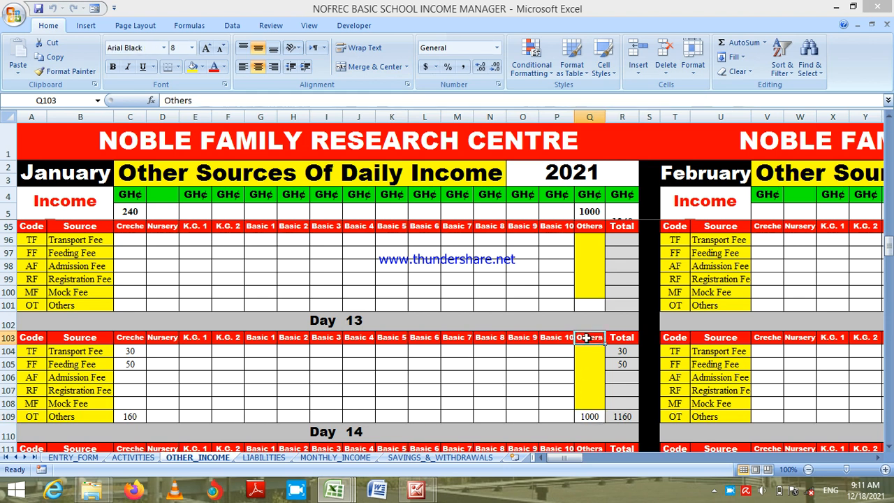
click(593, 416)
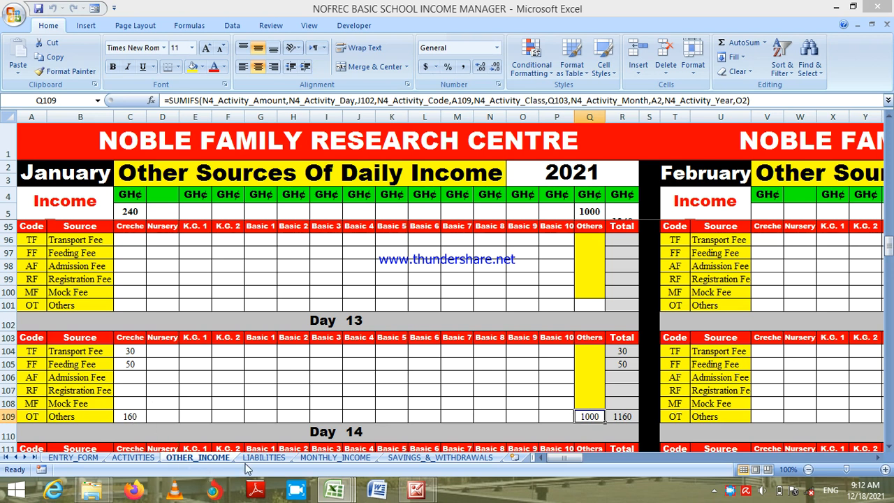
- On the ACTIVITIES sheet, examine the amounts of the two Creche records with code OT
click(124, 458)
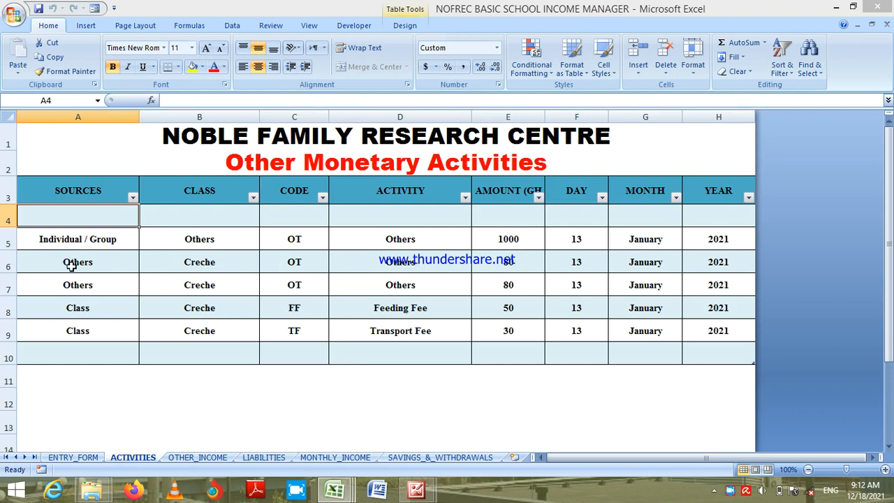
click(516, 261)
click(509, 280)
click(510, 262)
click(509, 278)
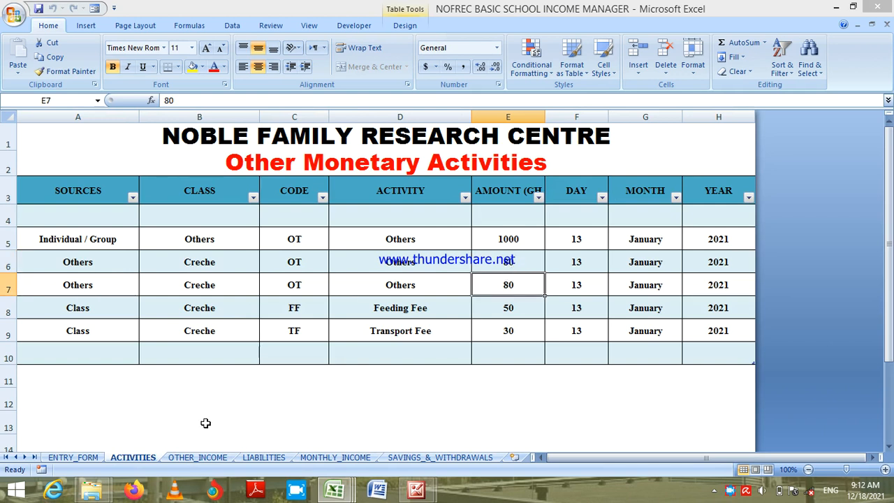
click(93, 218)
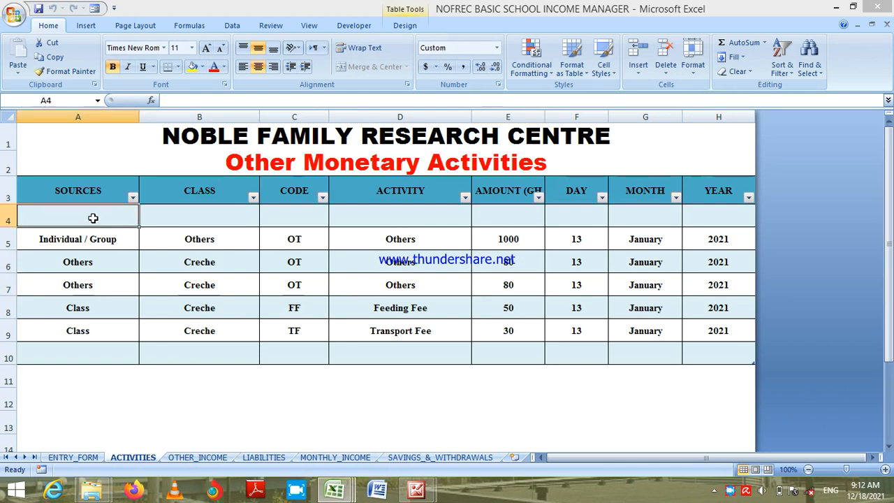
- Back on the OTHER_INCOME sheet, compare the Day 13 OT amounts under the Creche and Others columns
click(198, 458)
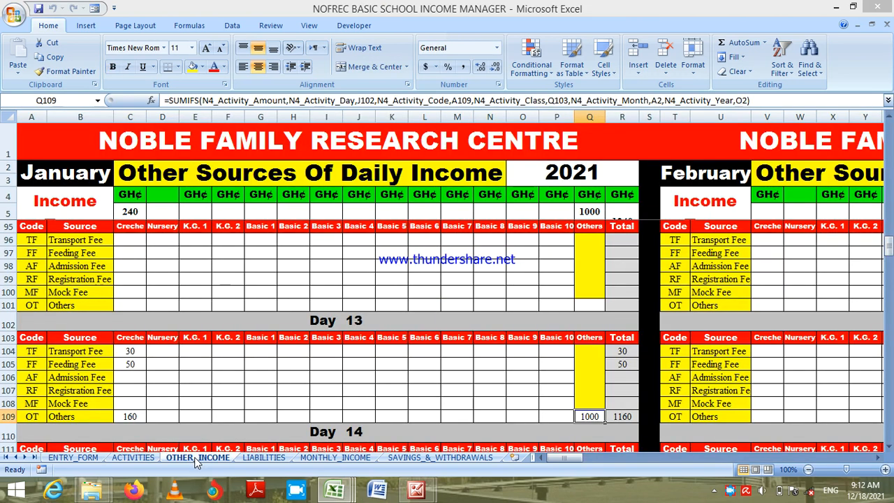
click(132, 417)
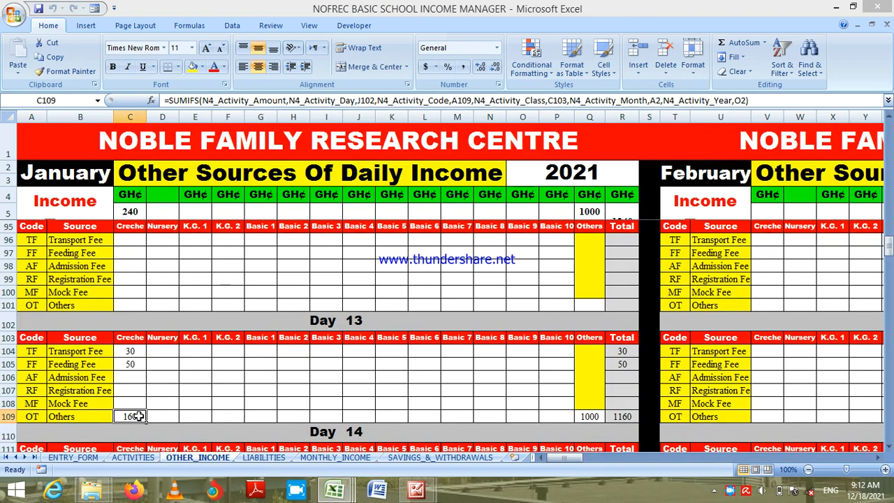
click(589, 338)
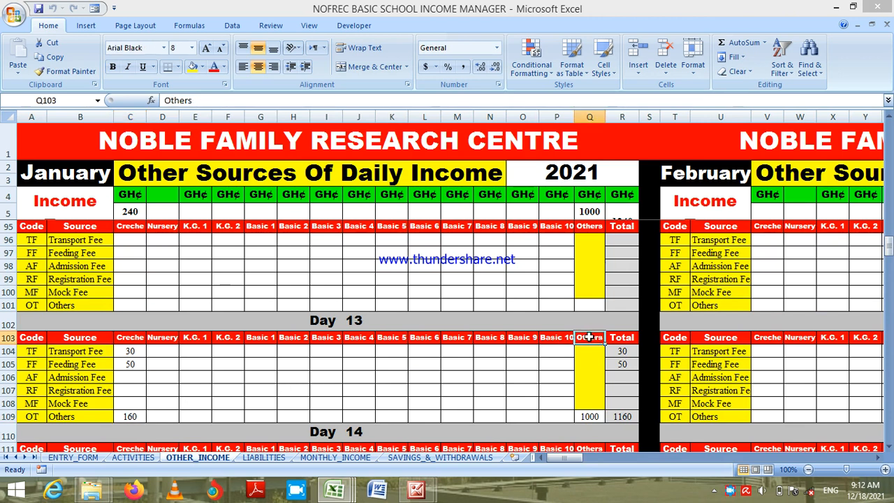
click(590, 417)
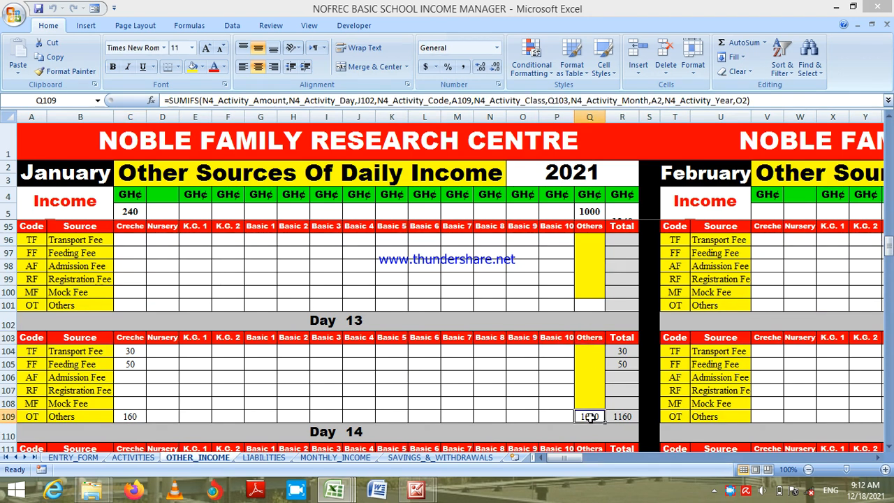
click(588, 337)
click(594, 416)
- Check the Day 13 class headings from Creche to Others against the OT row's cells in the first and last of these columns
click(132, 416)
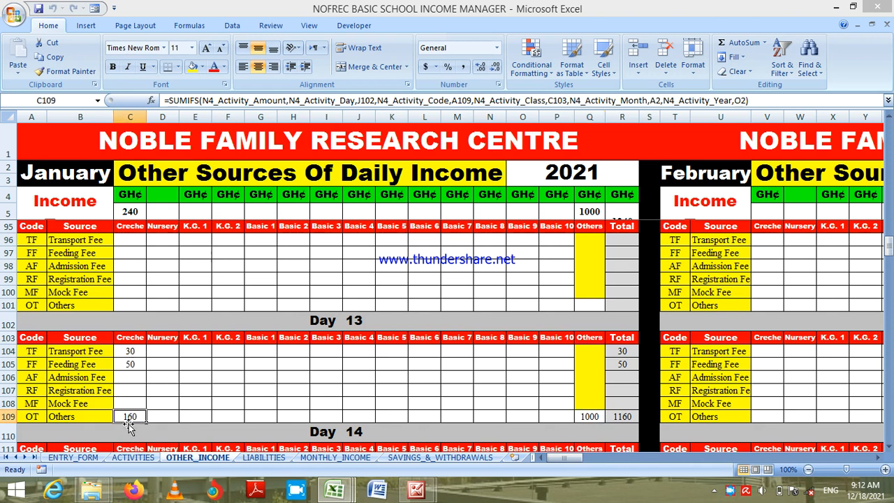
click(128, 337)
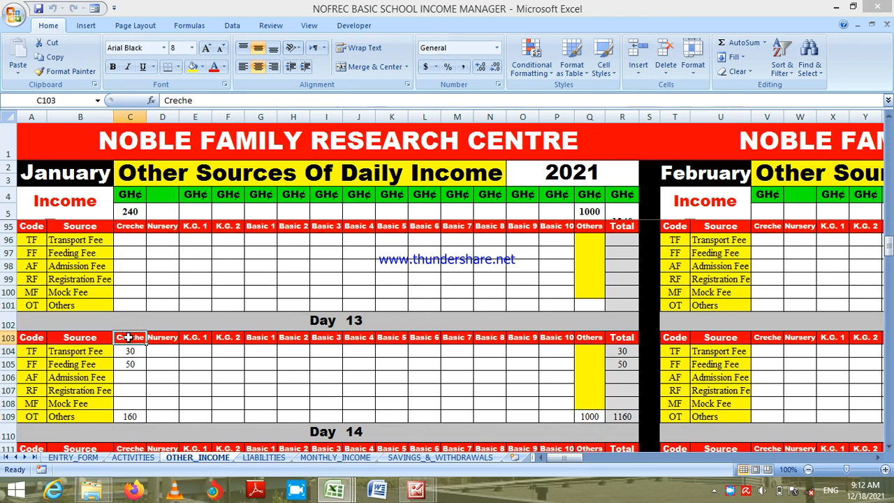
click(131, 417)
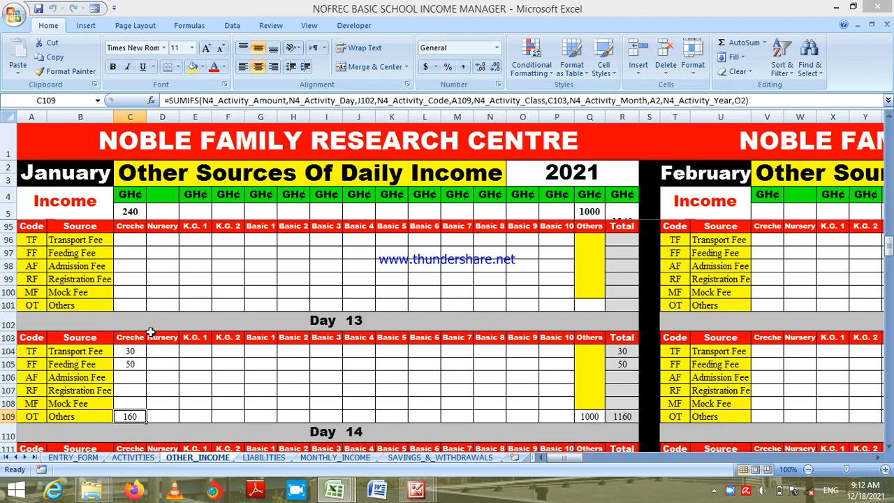
click(591, 417)
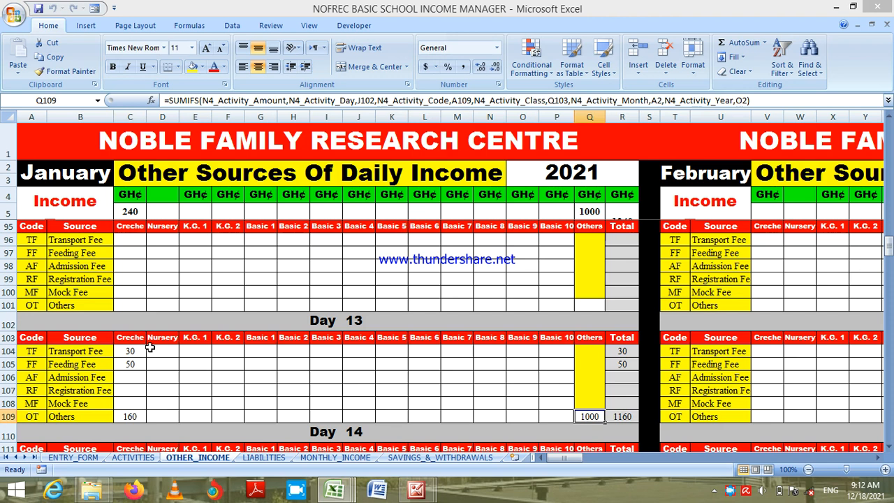
click(130, 338)
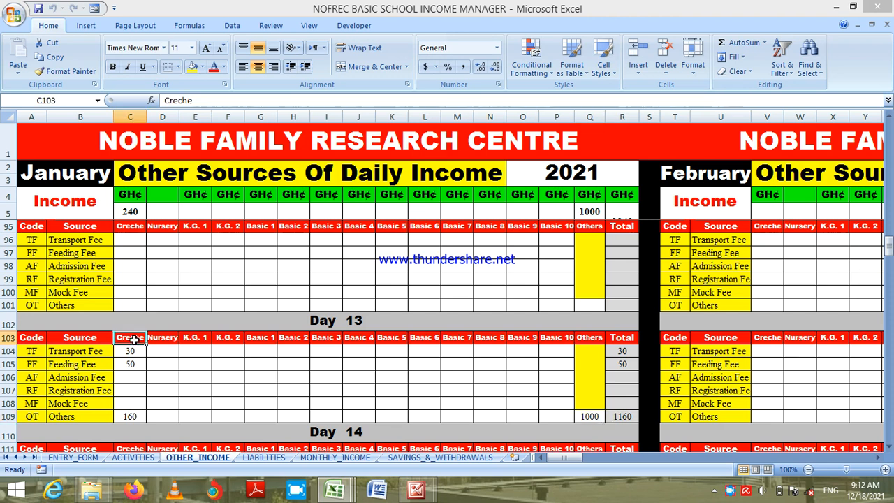
click(554, 336)
click(590, 340)
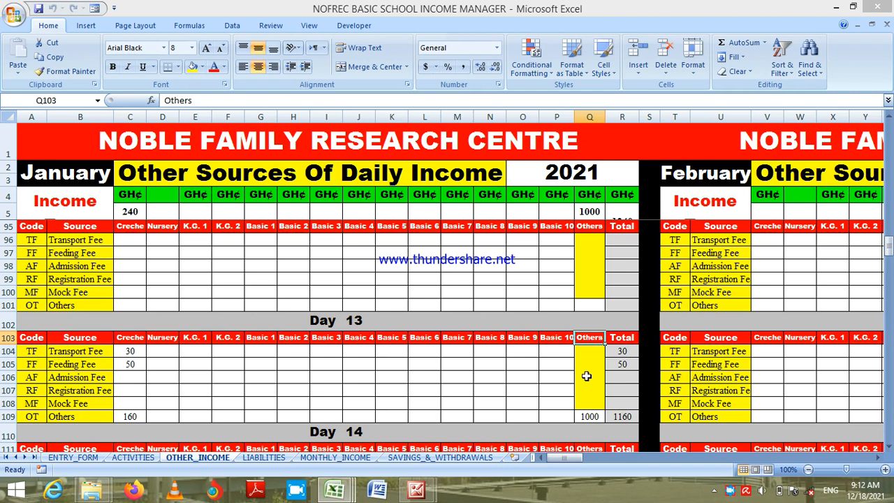
click(590, 416)
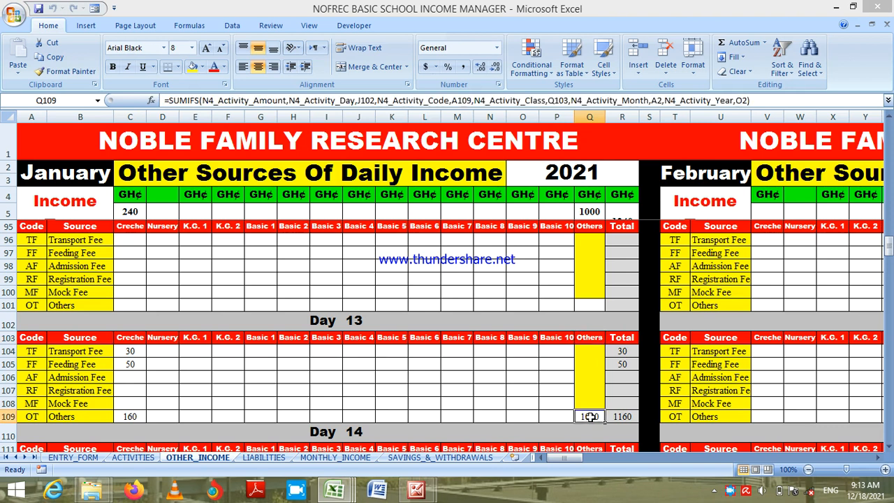
click(589, 337)
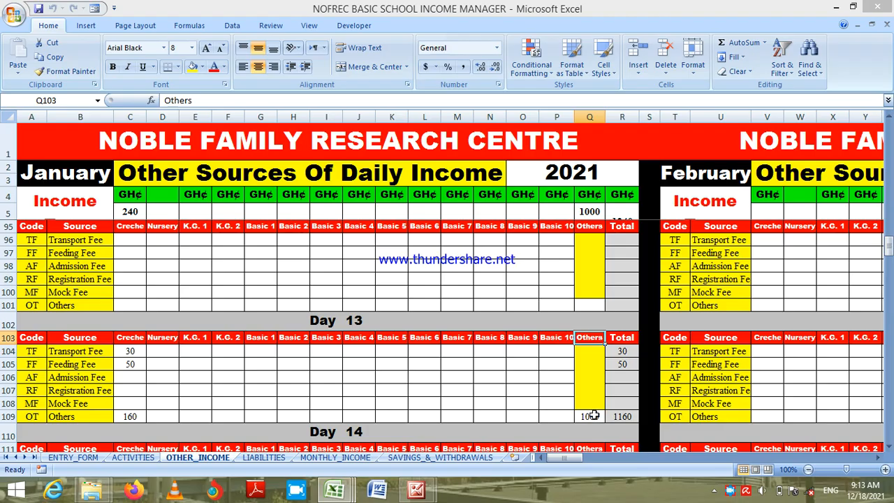
- Return to the top of the OTHER_INCOME sheet and inspect the overall January total in cell R5
key(Up)
key(Up)
key(Up)
key(Up)
key(Up)
key(Up)
key(Up)
key(Up)
key(Up)
key(Up)
key(Up)
key(Up)
key(Up)
key(Up)
key(Up)
key(Up)
key(Up)
key(Up)
key(Up)
key(Up)
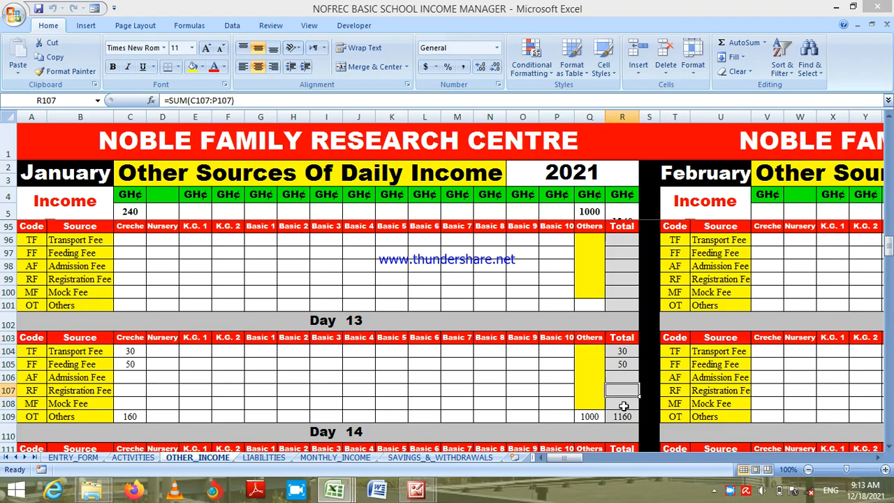
key(Up)
key(Up)
key(Up)
key(Up)
key(Up)
key(Up)
key(Up)
key(Up)
key(Up)
key(Up)
key(Up)
key(Up)
key(Up)
key(Up)
key(Up)
key(Up)
key(Up)
key(Up)
key(Up)
key(Up)
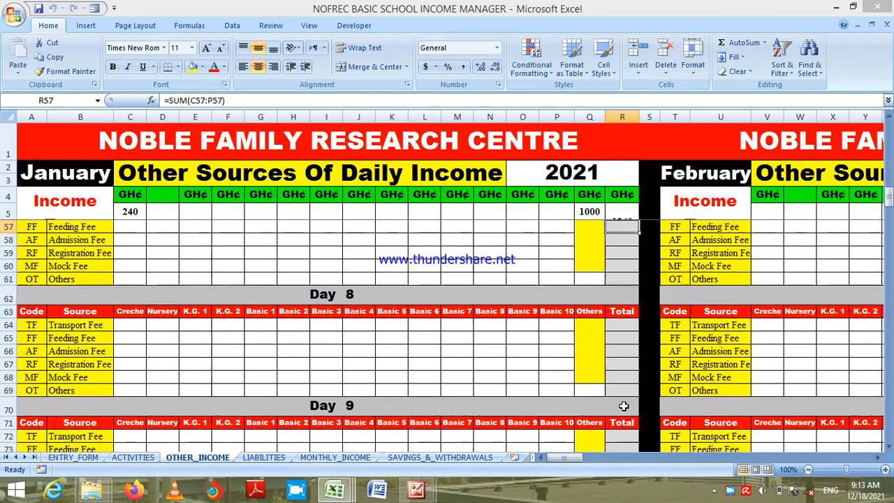
key(Up)
key(Up)
key(Up)
key(Up)
key(Up)
key(Up)
key(Up)
key(Up)
key(Up)
key(Up)
key(Up)
key(Up)
key(Up)
key(Up)
key(Up)
key(Up)
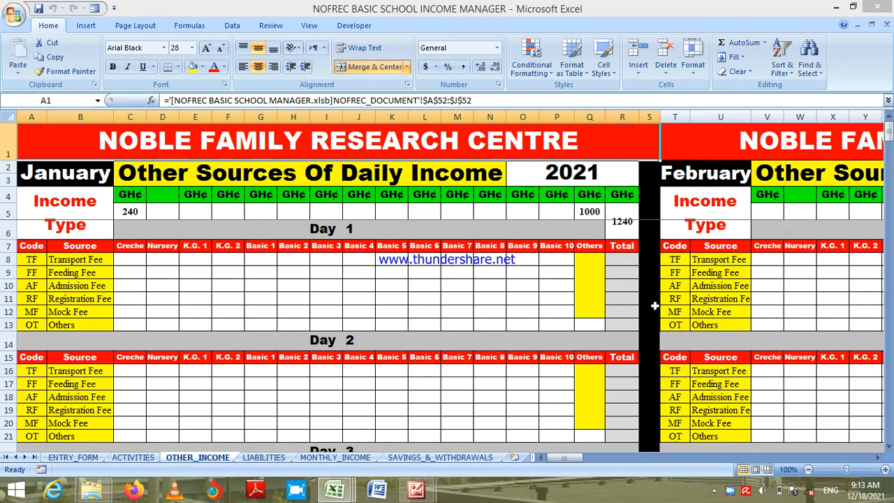
click(626, 235)
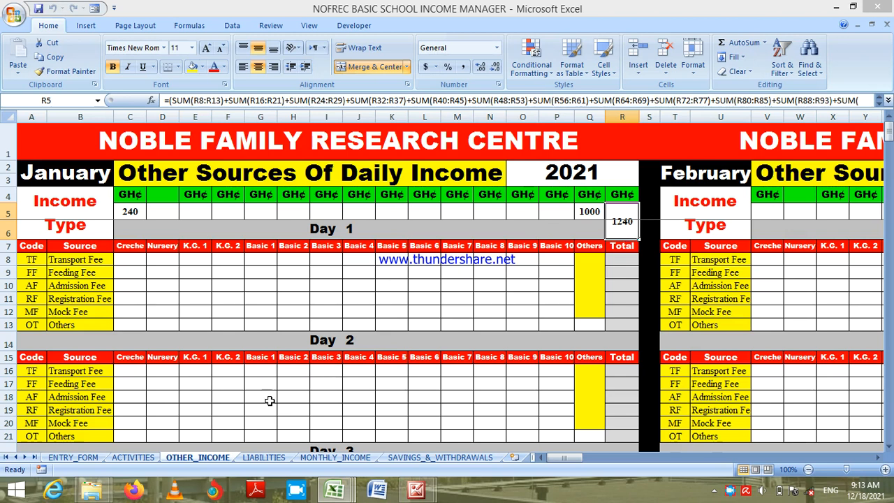
- View the LIABILITIES sheet and inspect the January Loans and Borrowings columns
click(268, 457)
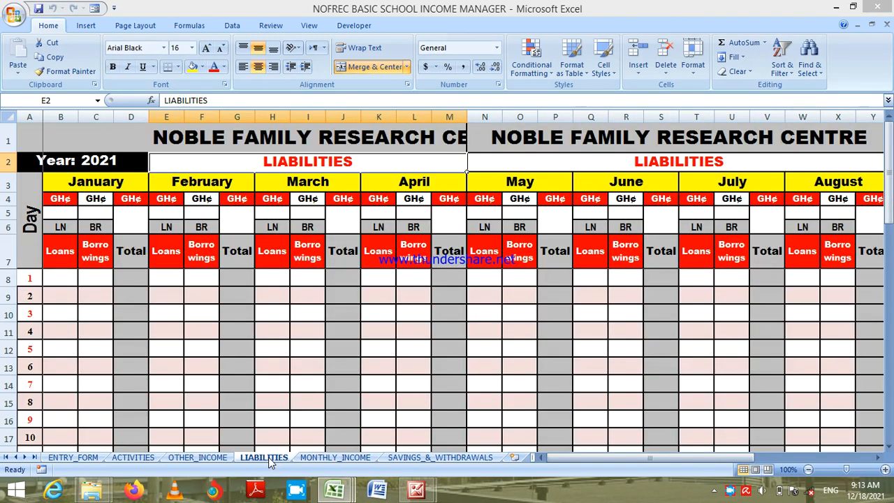
click(61, 229)
click(103, 244)
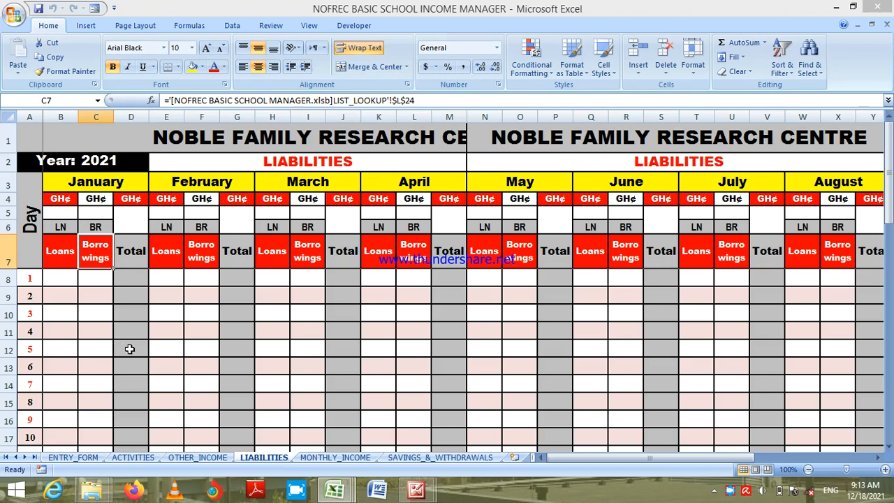
- On the ENTRY_FORM sheet, set Source to Class, Class / Others to Creche and Code to TF
click(72, 458)
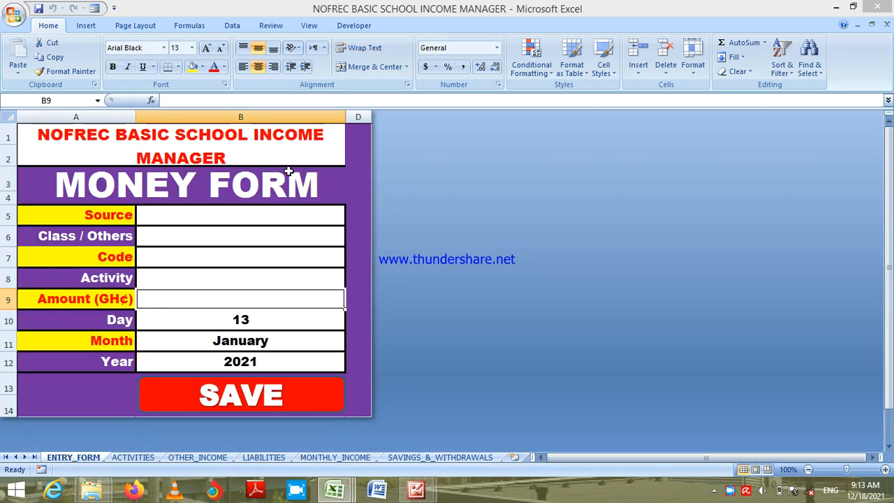
click(262, 217)
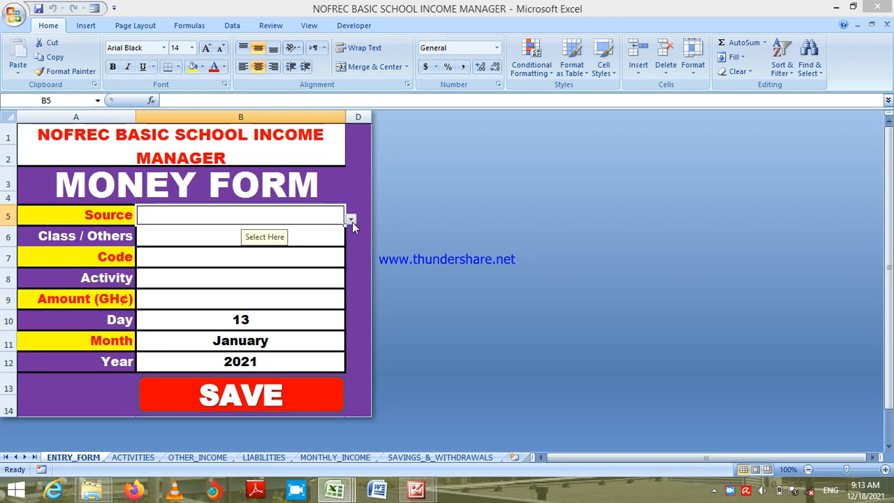
click(351, 220)
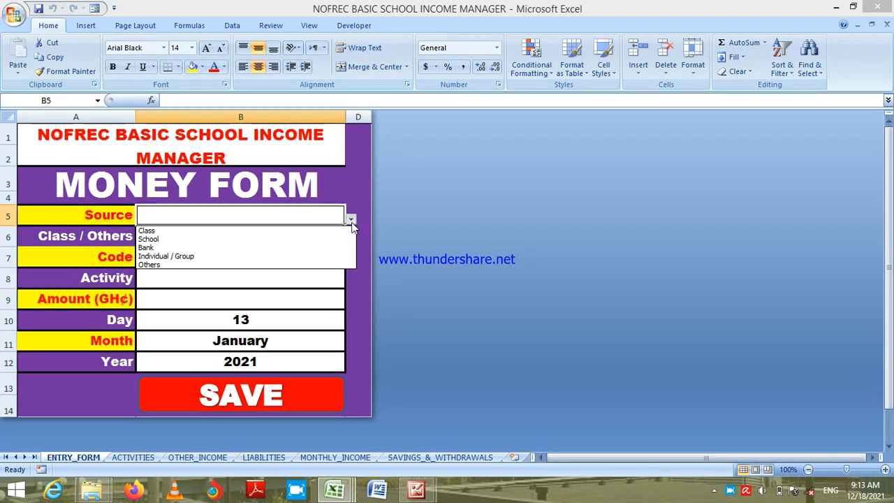
click(316, 232)
click(315, 238)
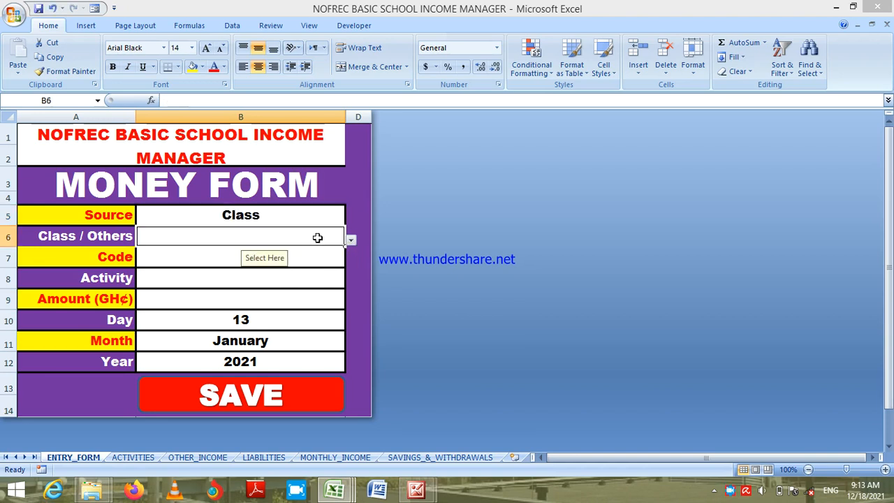
click(351, 240)
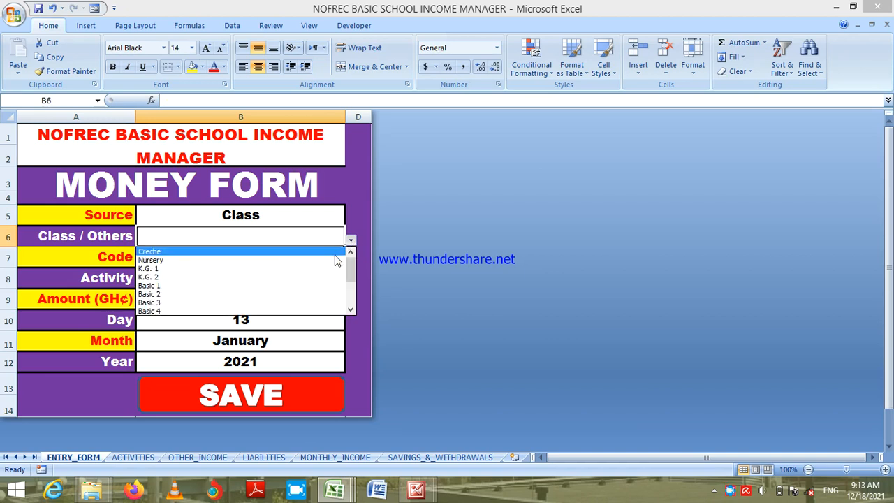
click(334, 252)
click(334, 257)
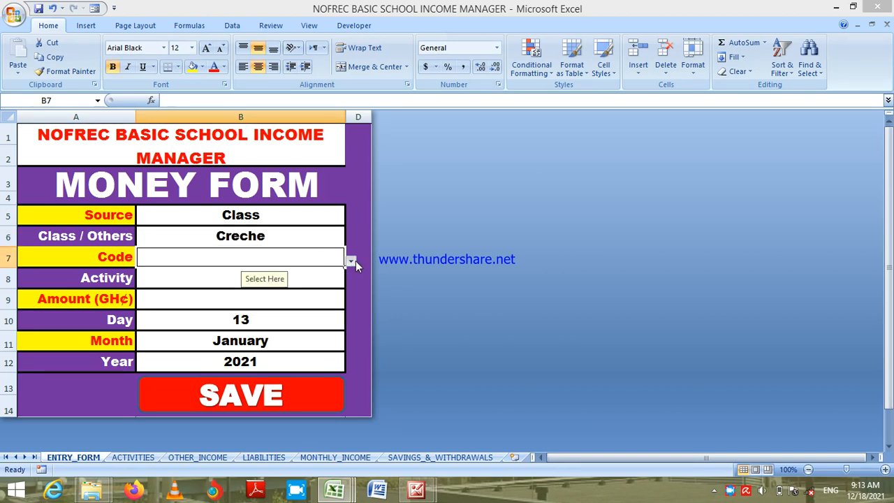
click(353, 260)
click(317, 273)
- Change the money form's Source to Individual / Group
click(301, 216)
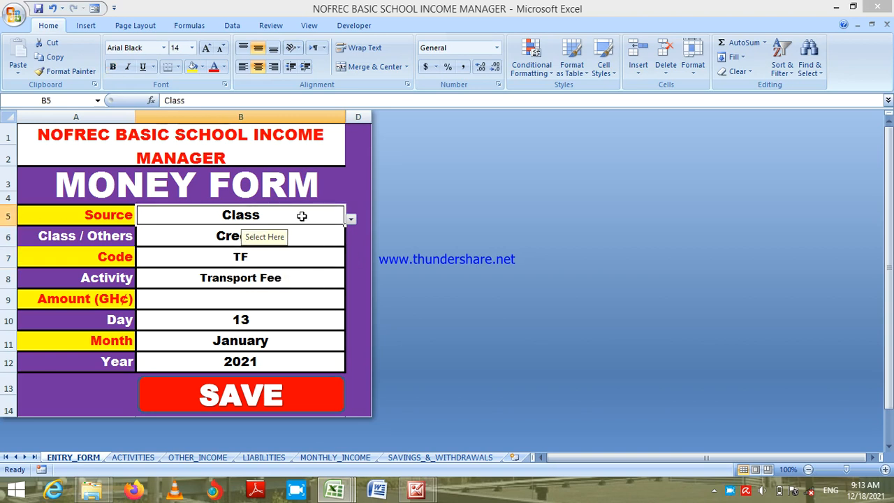
click(350, 219)
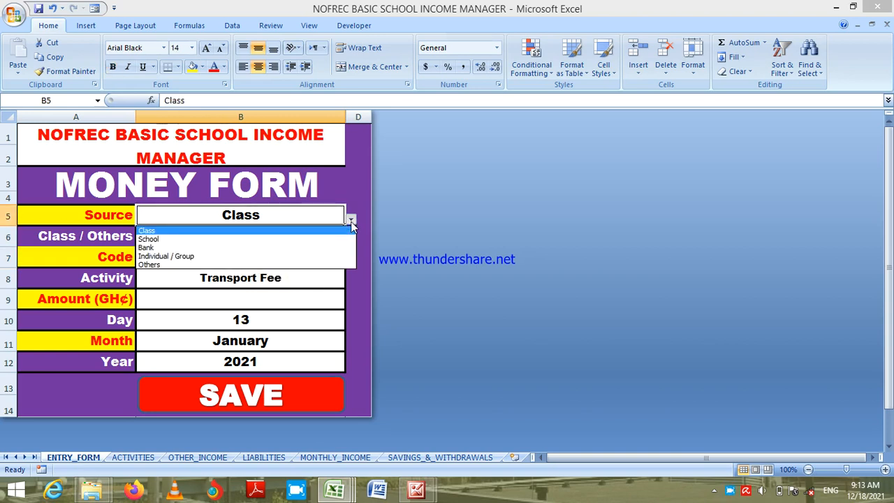
click(341, 256)
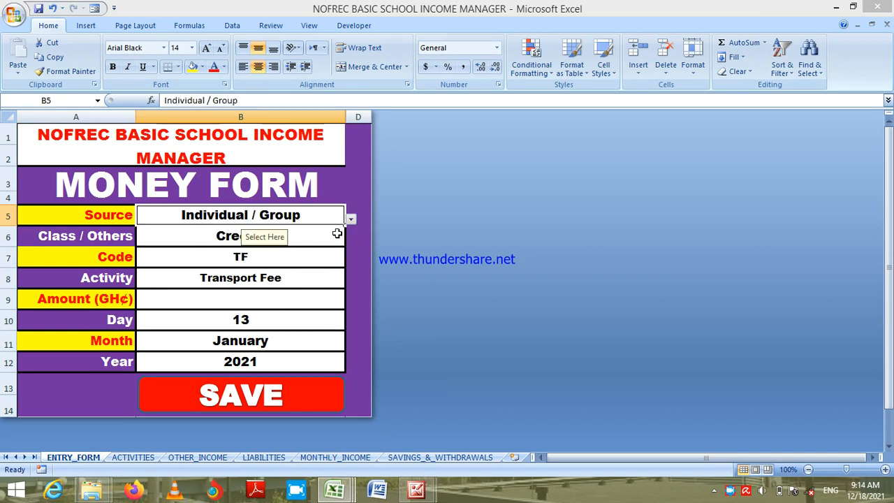
- Set the money form's Class / Others to Others and its Code to OT
click(337, 236)
click(352, 241)
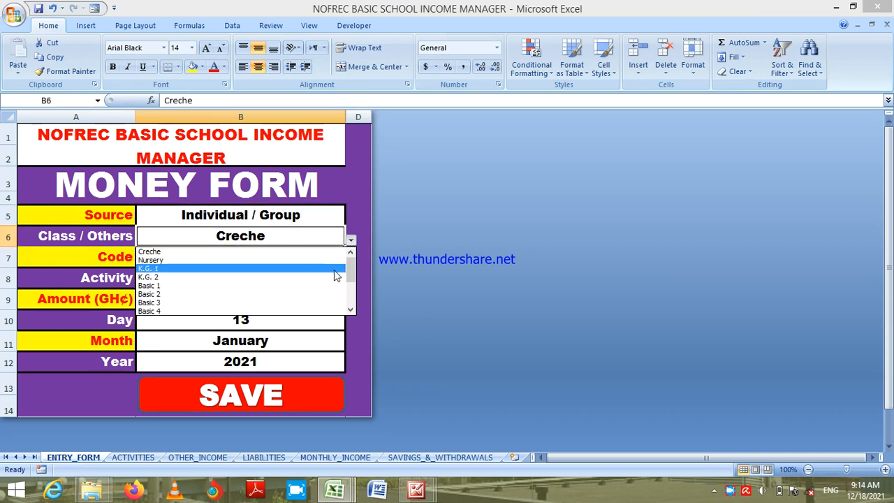
drag(351, 311, 351, 311)
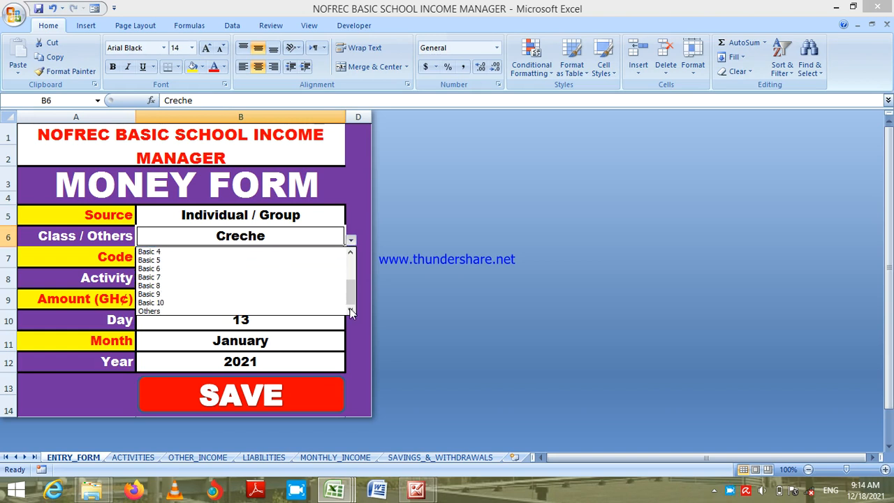
click(269, 311)
click(327, 262)
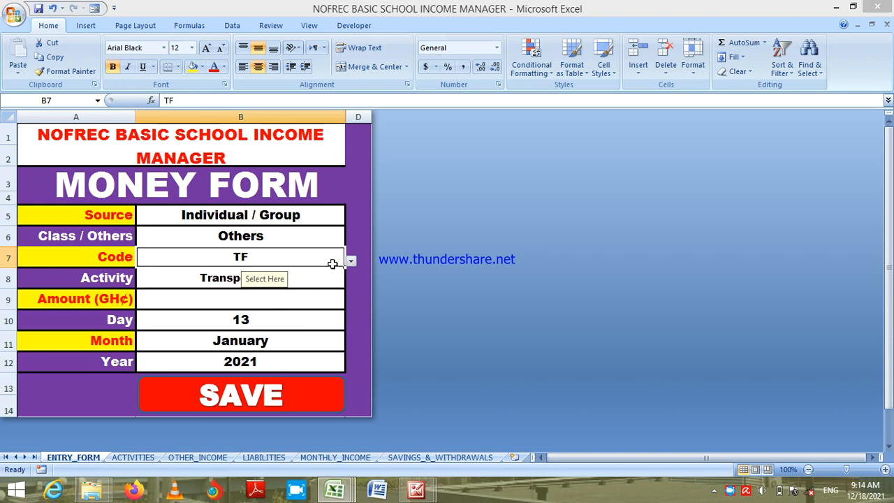
click(351, 263)
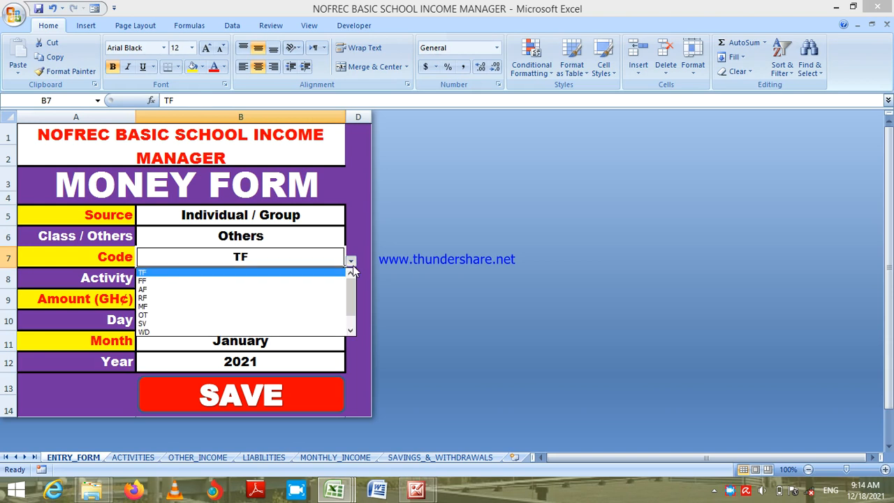
click(335, 315)
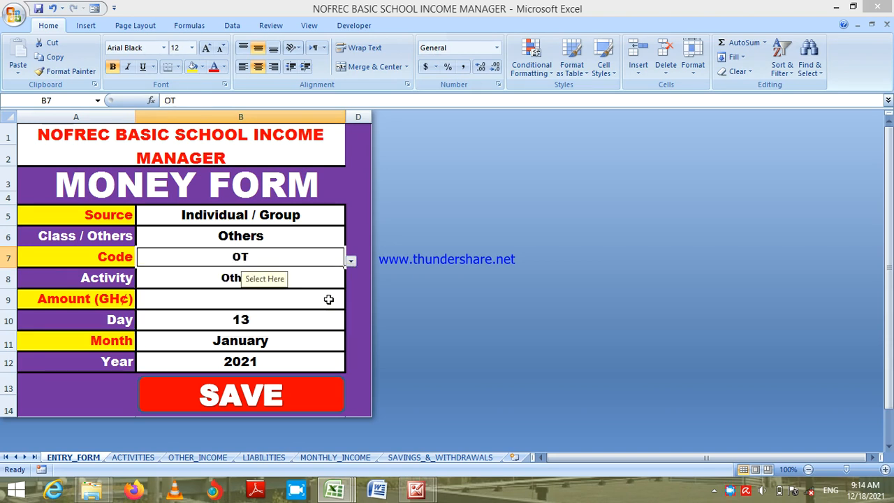
click(327, 300)
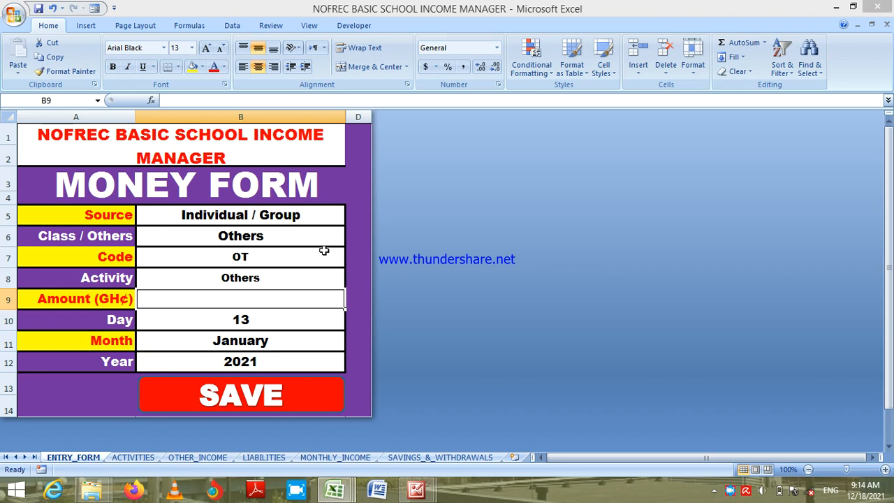
- View the January section of the OTHER_INCOME sheet, then return to the ENTRY_FORM sheet
click(320, 217)
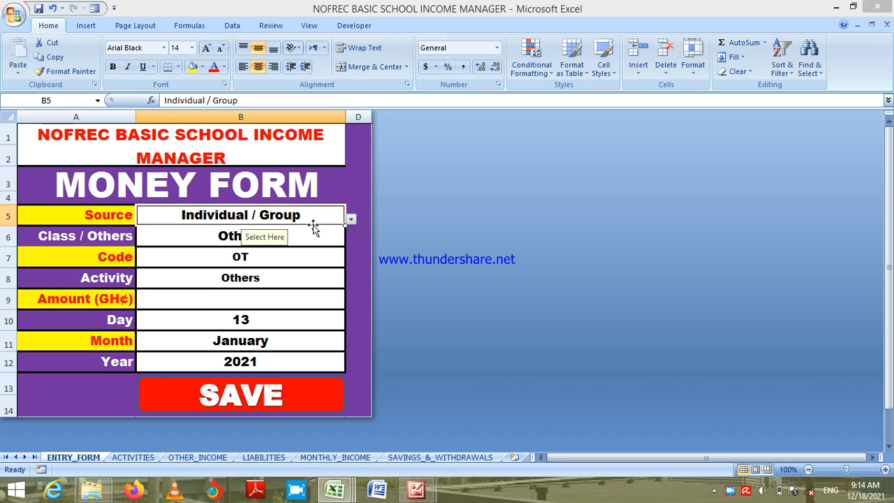
click(189, 458)
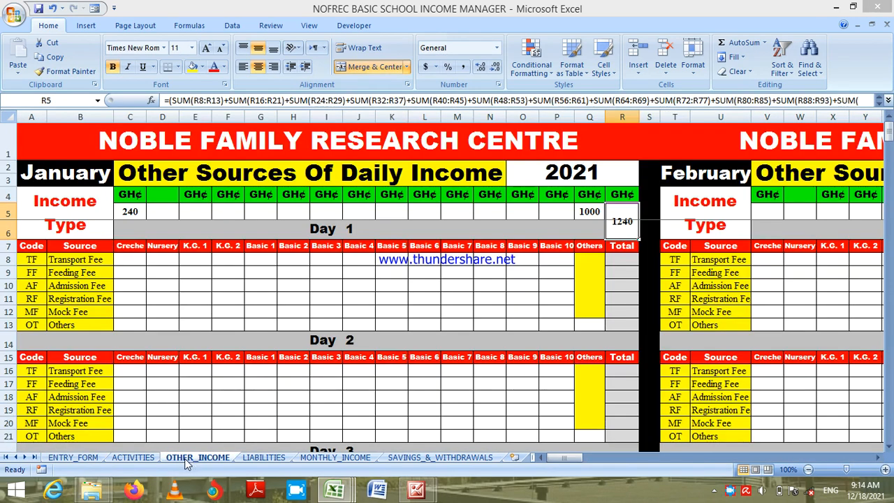
click(88, 457)
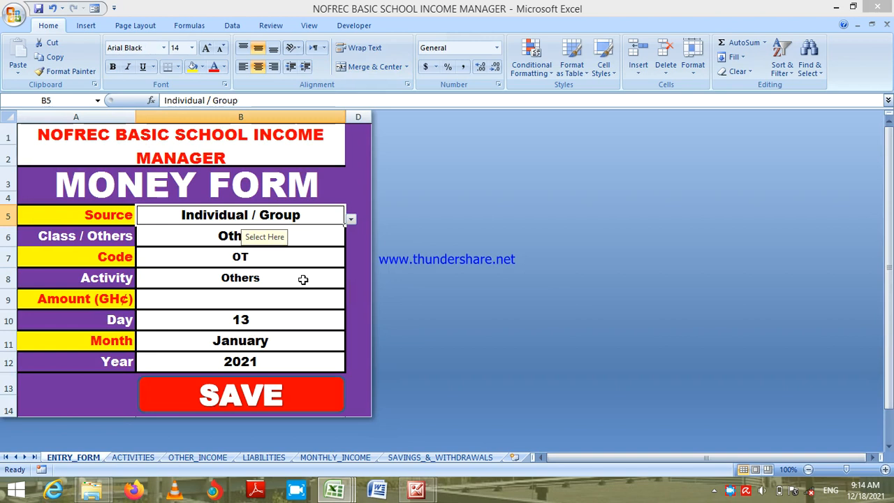
- Set the money form's Source to School, view the LIABILITIES sheet and return to the form
click(352, 221)
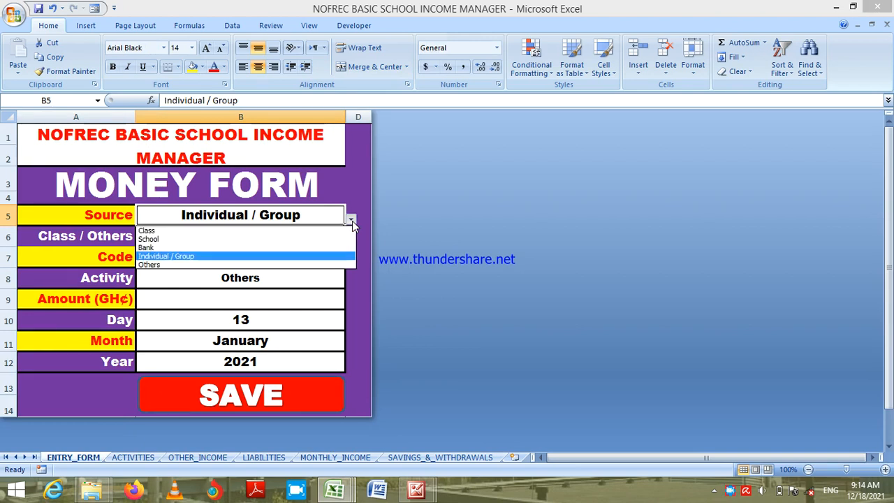
click(329, 239)
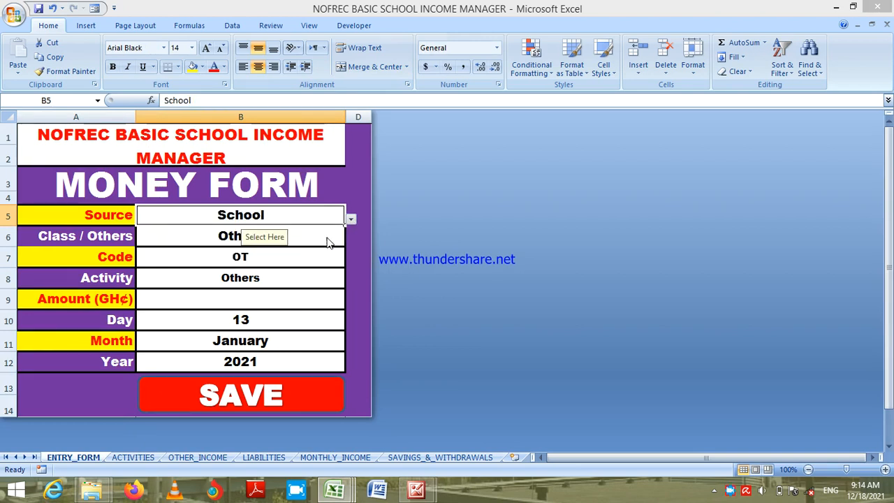
click(256, 457)
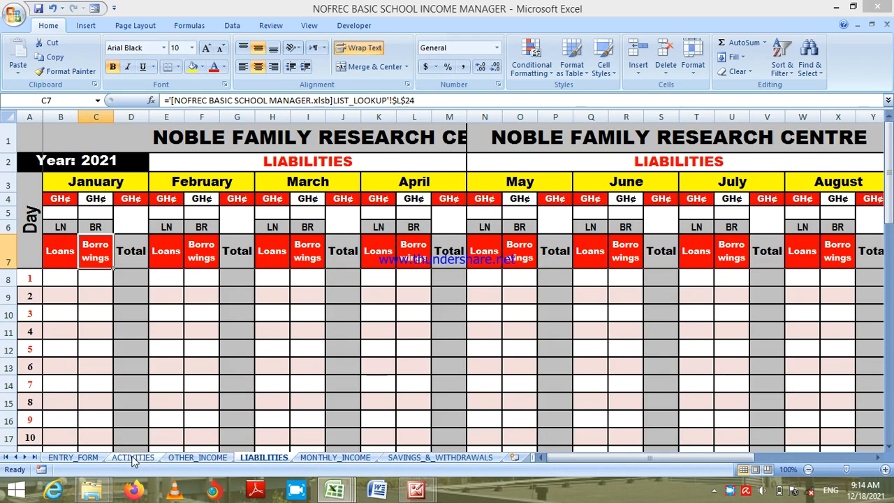
click(83, 457)
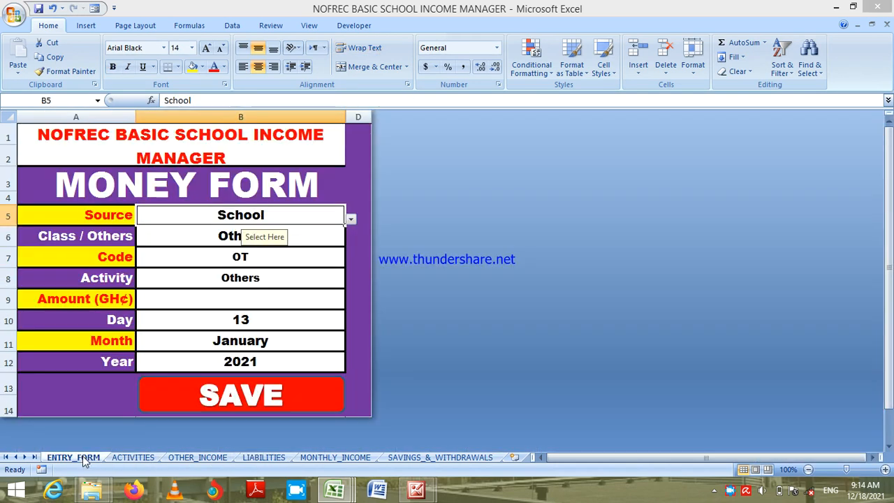
- Set the money form's Source to Individual / Group and clear the Class / Others cell
click(350, 221)
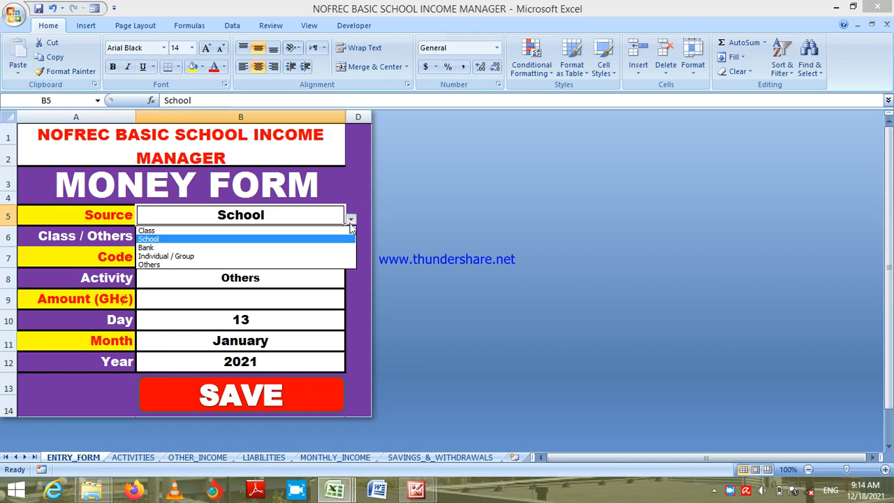
click(342, 257)
click(335, 236)
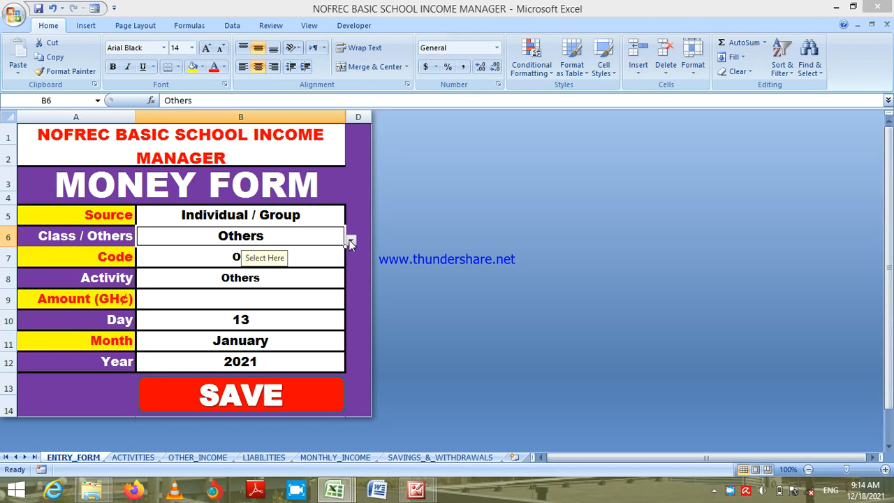
key(Delete)
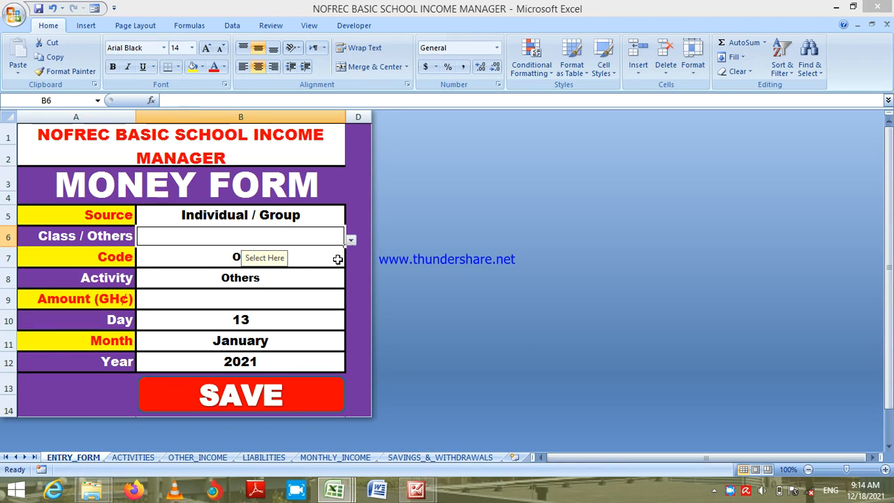
- Change the Code on the money form to BR for borrowings
click(325, 256)
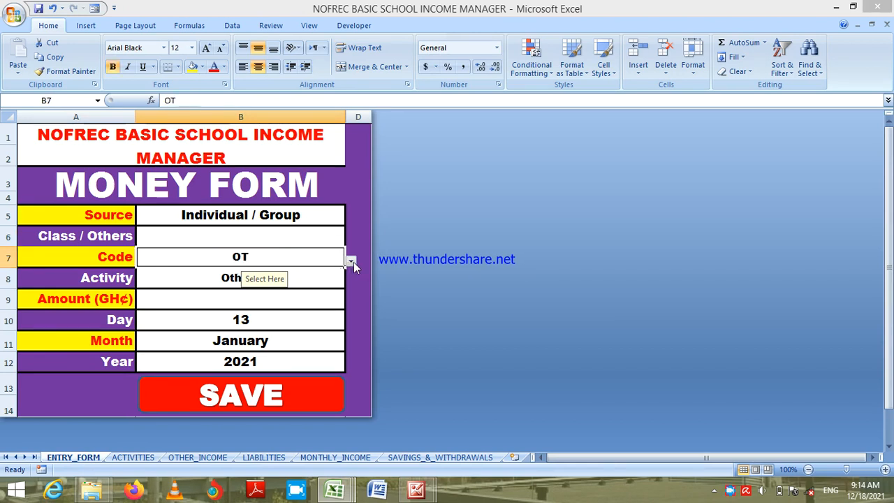
click(352, 263)
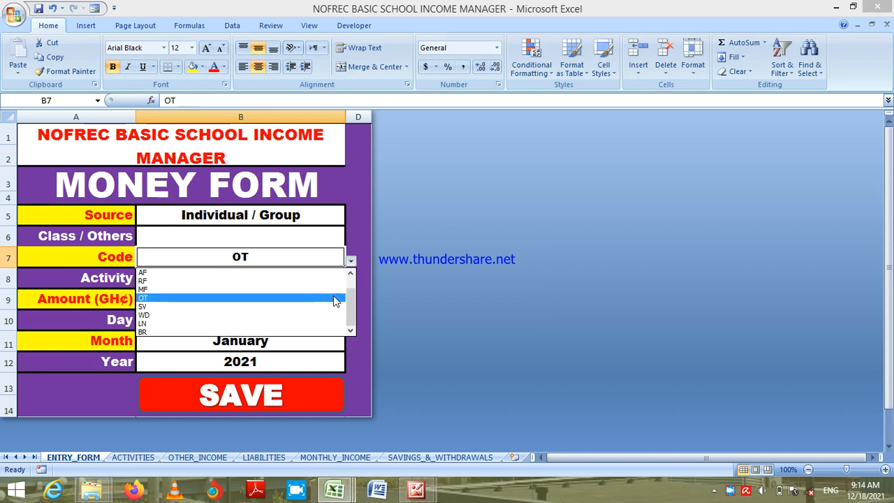
click(333, 333)
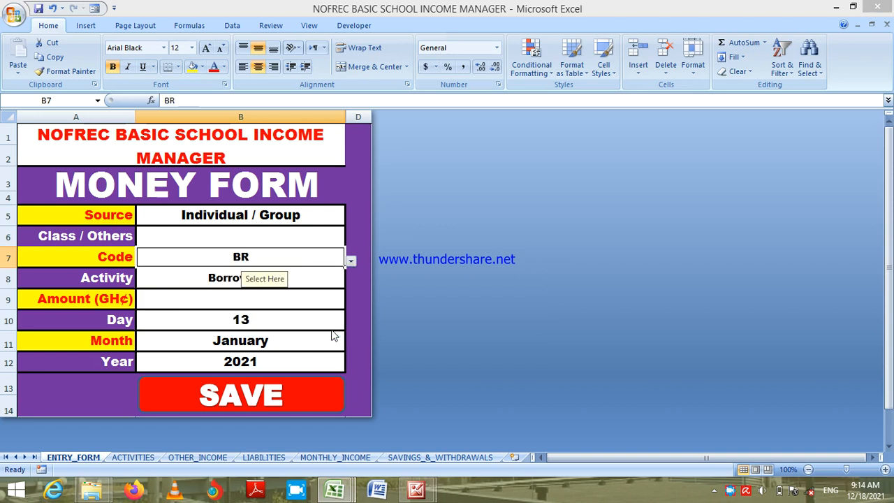
click(359, 282)
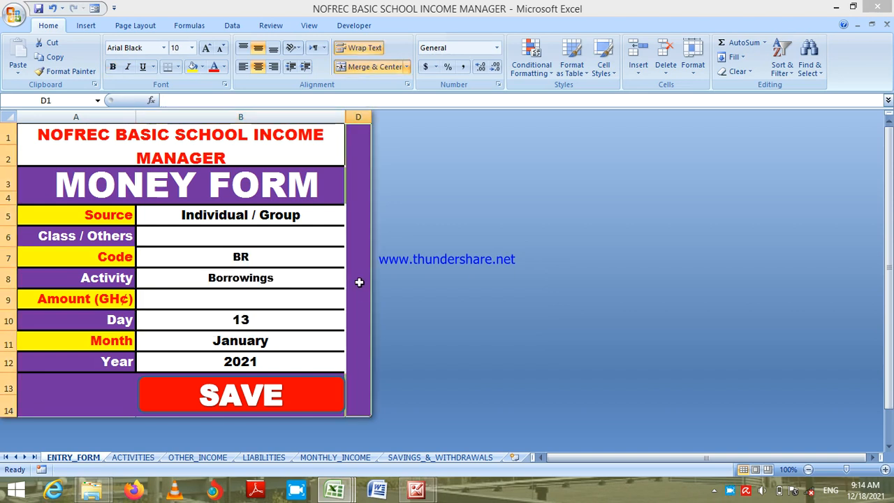
- Enter 1500 as the amount for the borrowings entry and save the record
click(289, 300)
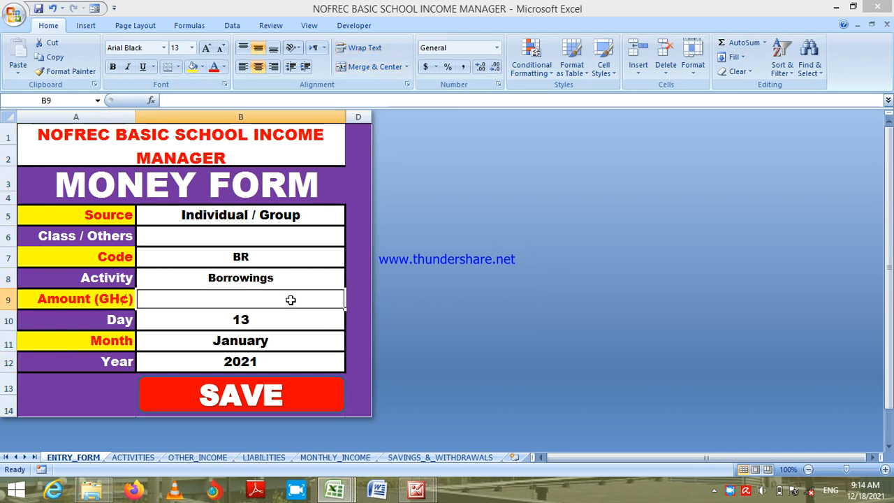
text(1)
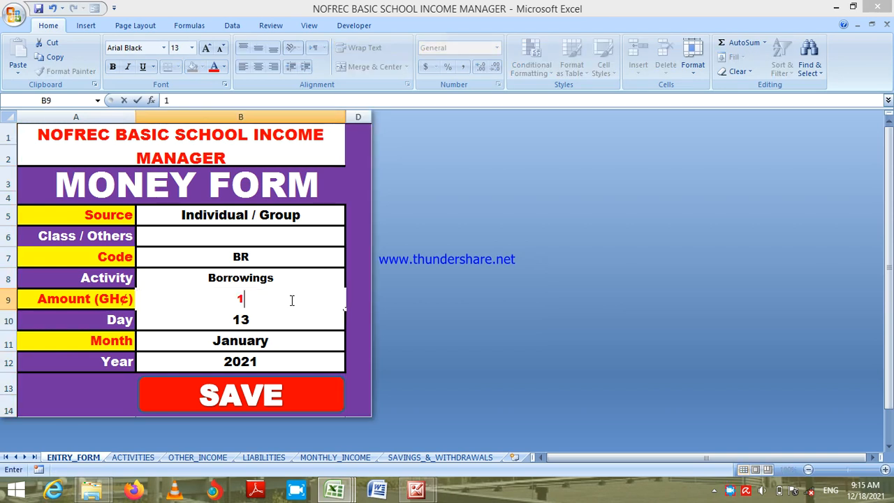
text(500)
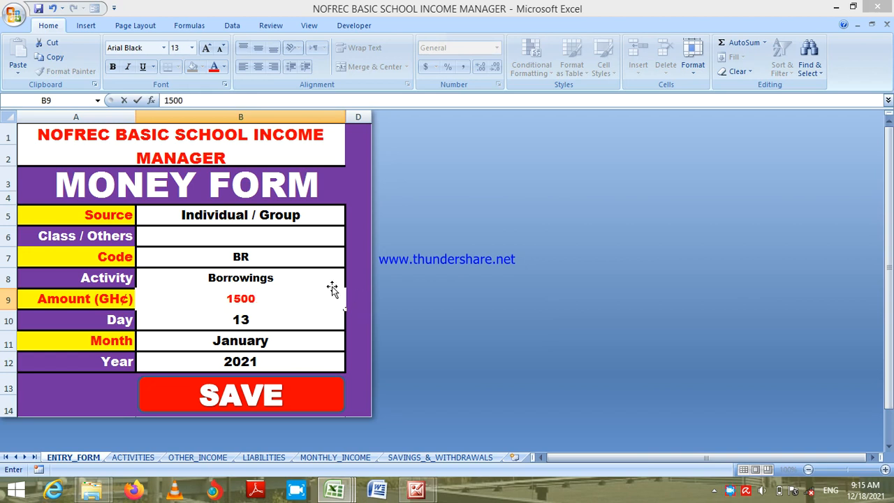
key(Return)
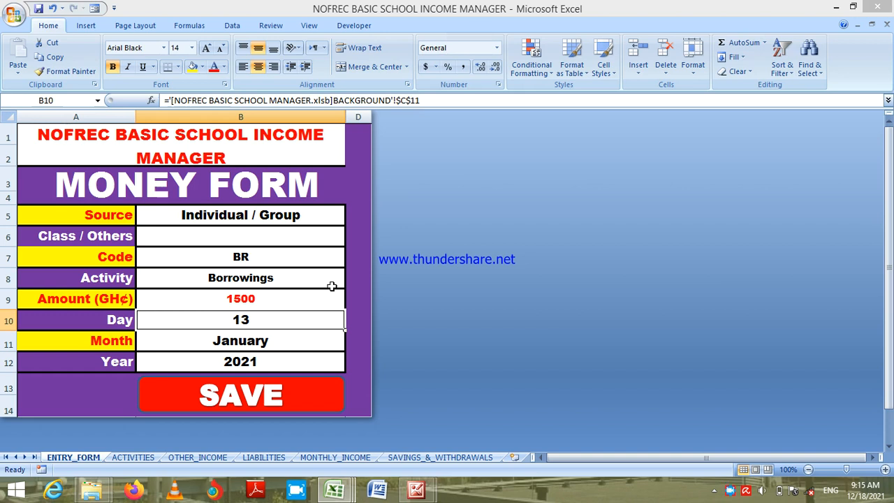
click(278, 299)
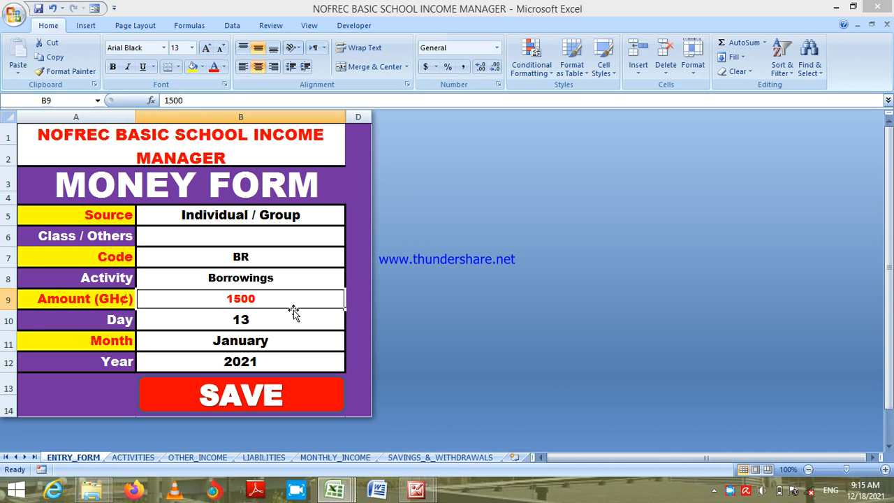
click(241, 395)
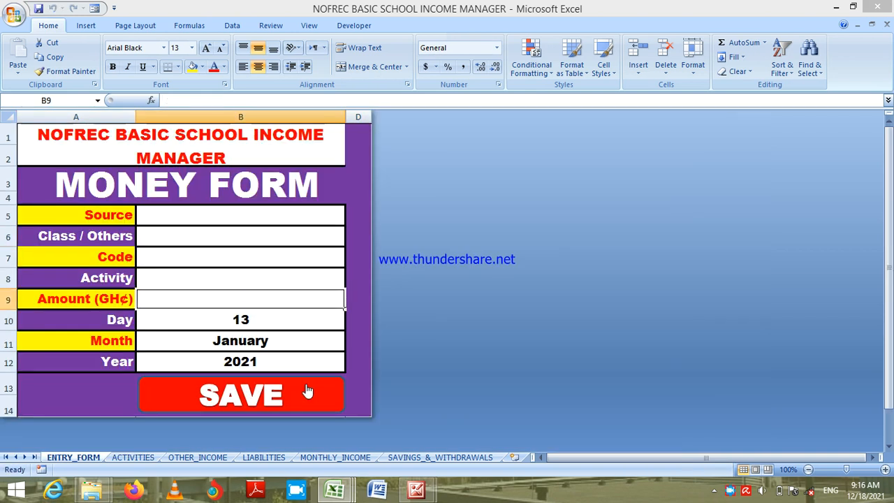
- Start a loan entry on the money form with Source set to Bank and Code set to LN
click(245, 215)
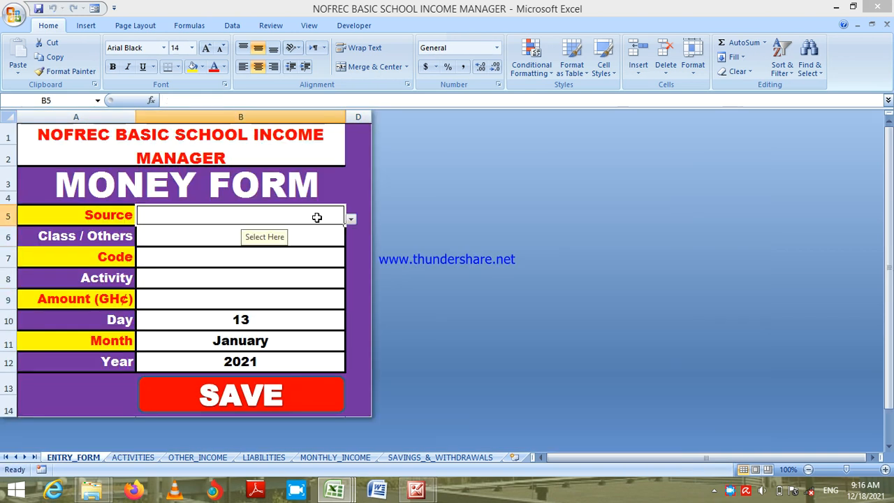
click(350, 219)
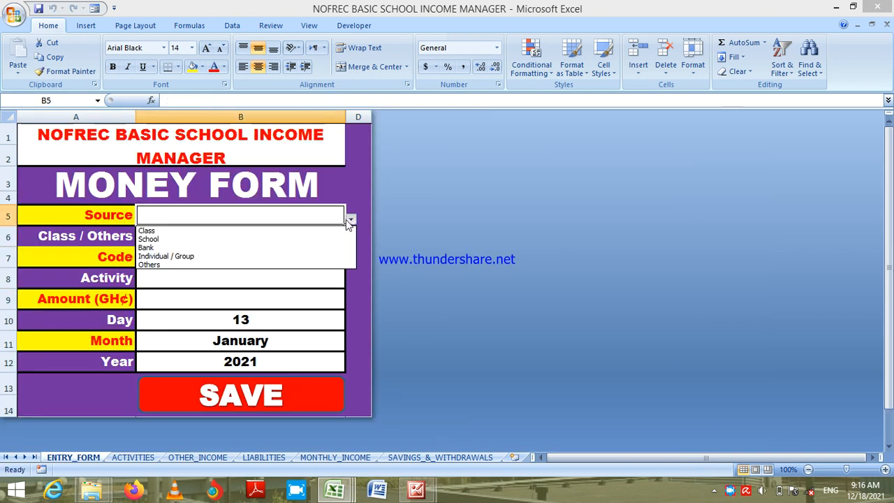
click(307, 248)
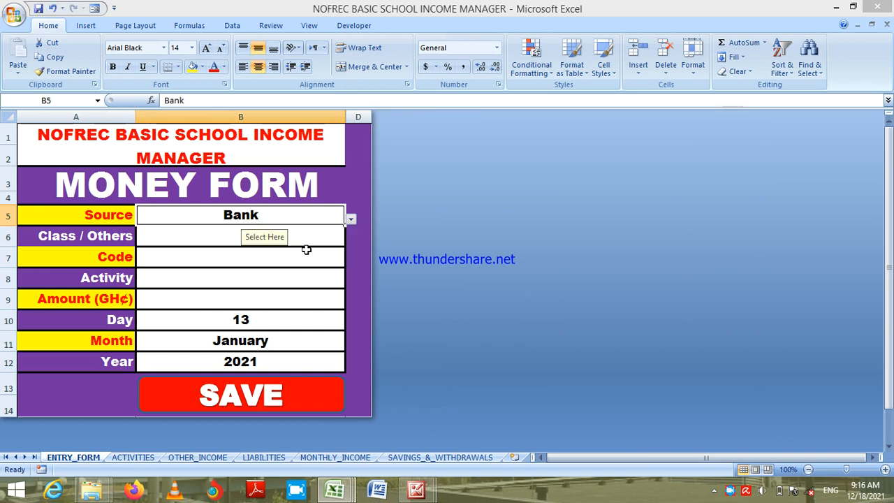
click(305, 258)
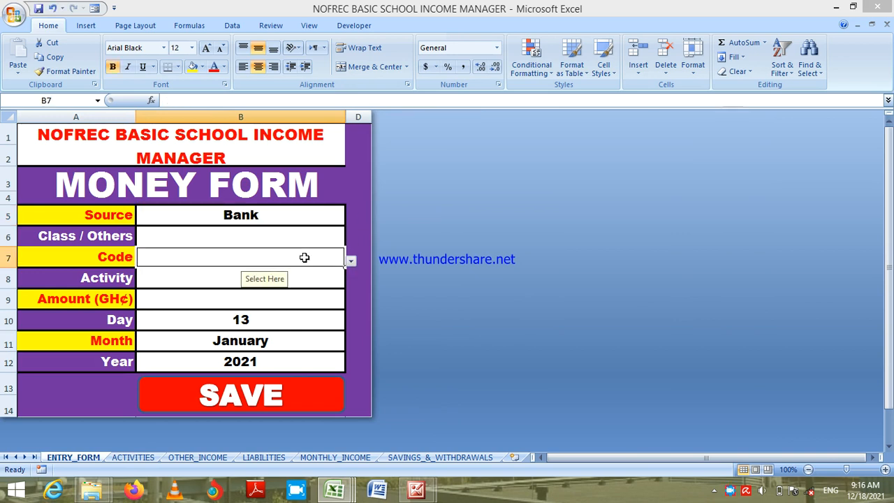
click(350, 262)
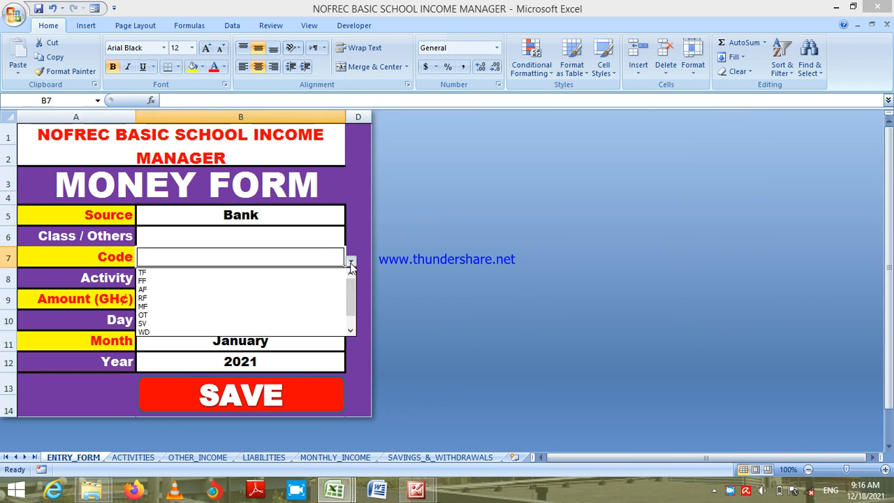
click(351, 331)
click(351, 331)
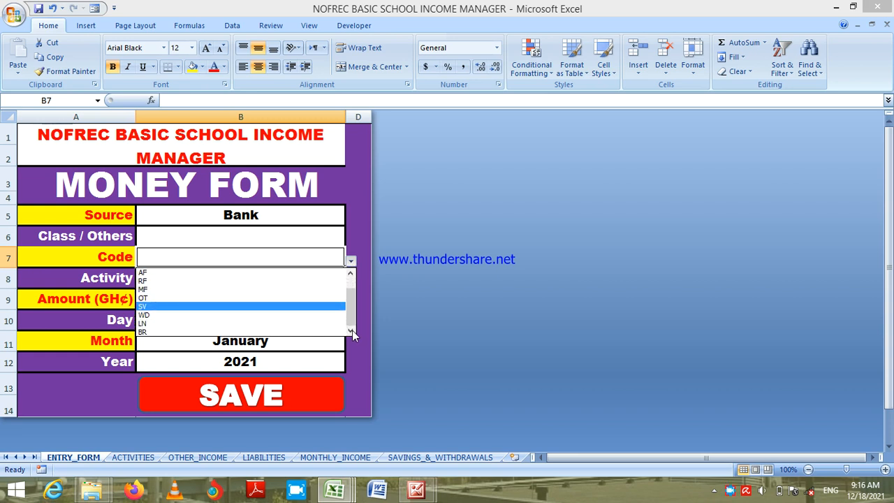
click(305, 323)
- Enter 2000 as the amount for the bank loan entry
click(299, 299)
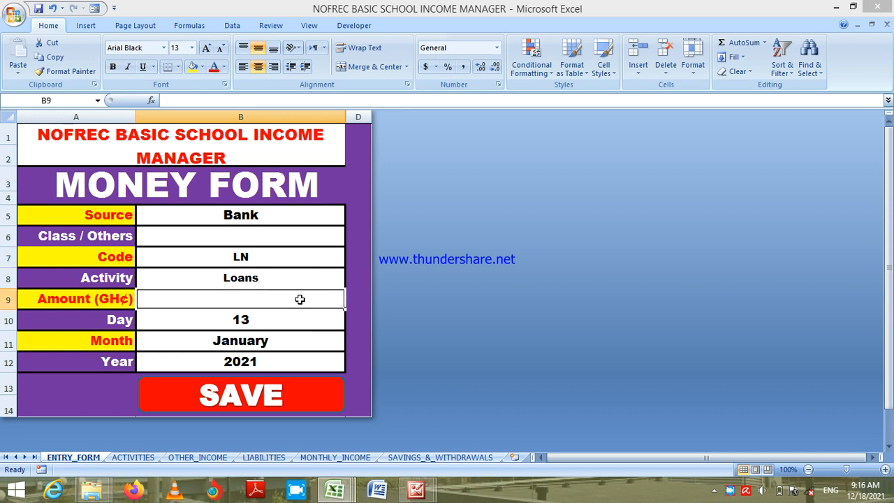
text(2000)
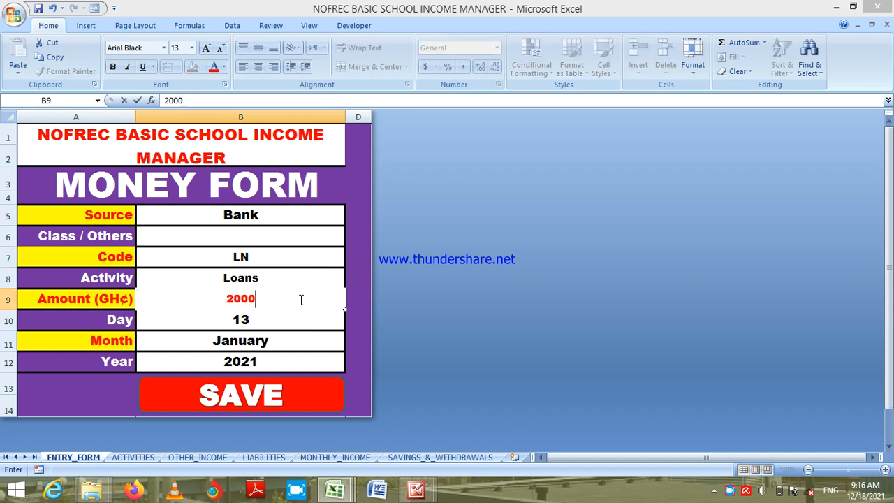
key(Return)
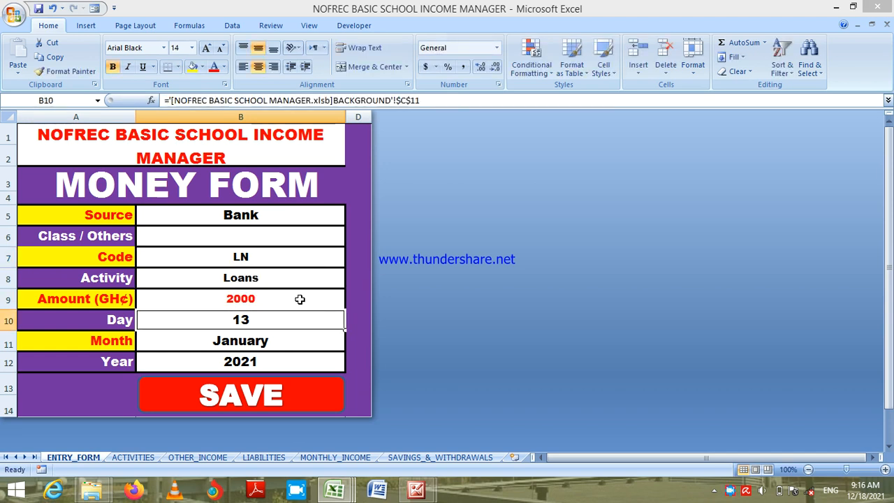
- Save the bank loan record and check January's loans, borrowings and overall totals on the LIABILITIES sheet
click(264, 398)
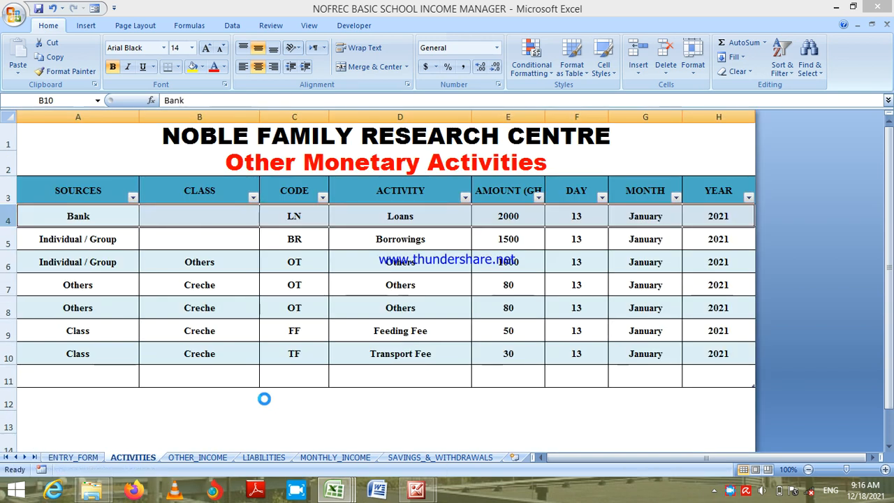
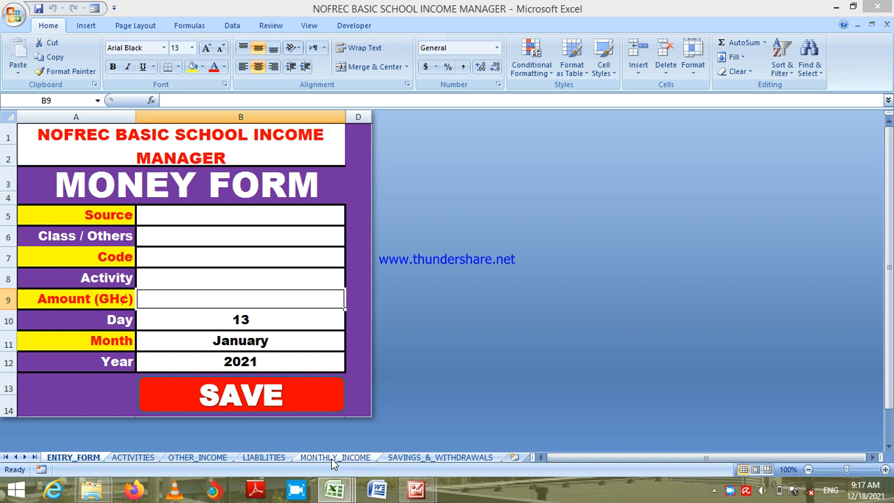
click(262, 458)
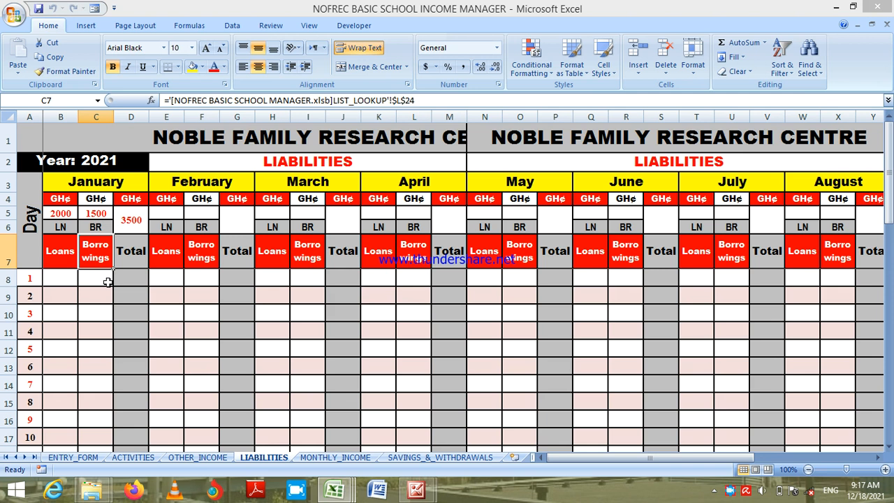
click(60, 214)
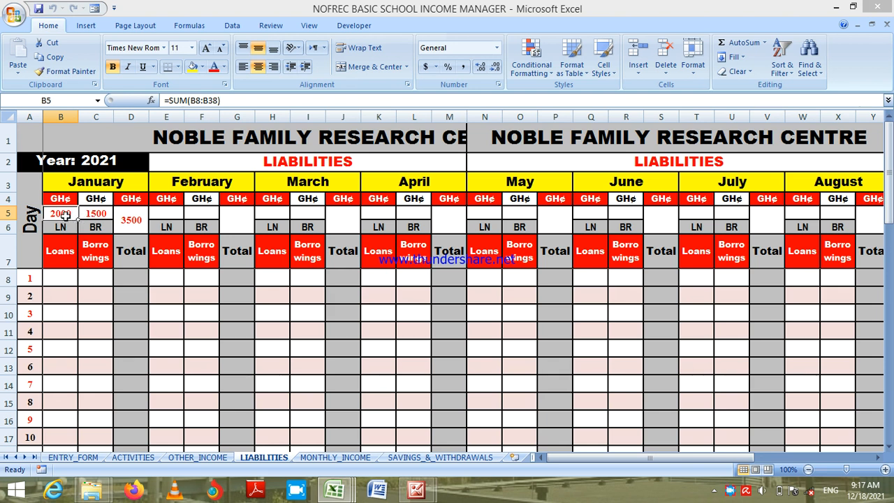
click(88, 217)
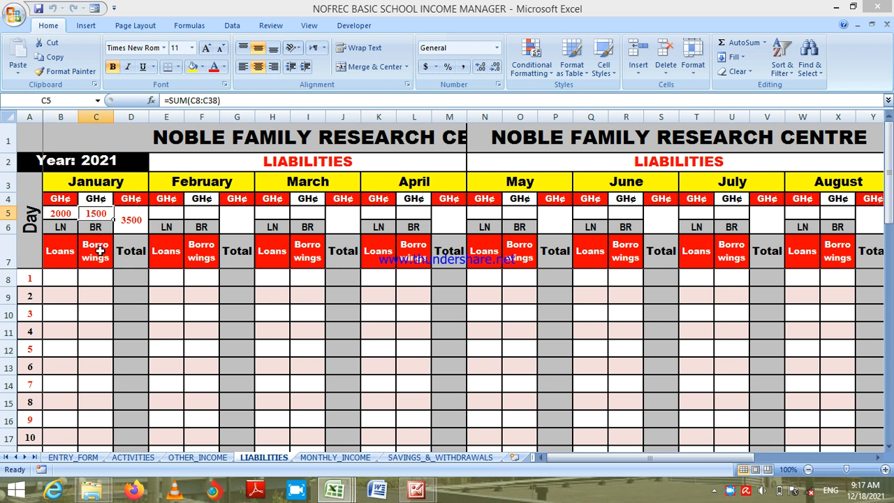
click(130, 227)
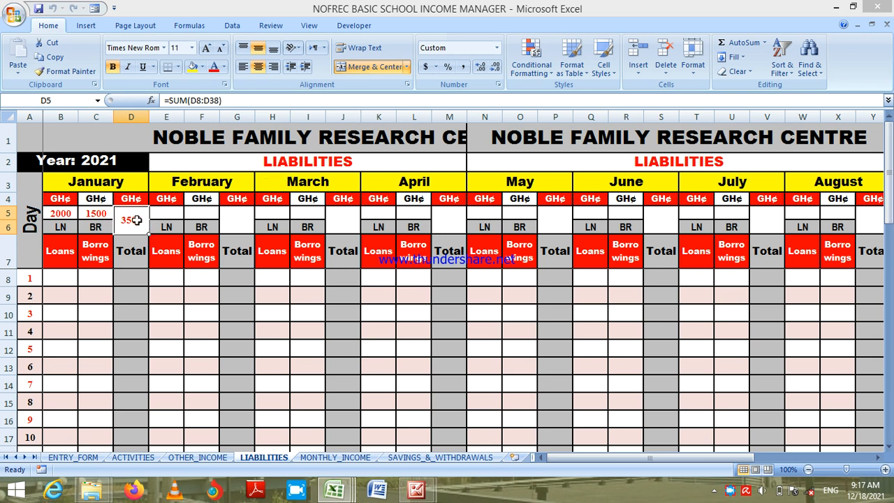
- Examine the loans, borrowings and total for day 13 of January on the LIABILITIES sheet
click(89, 287)
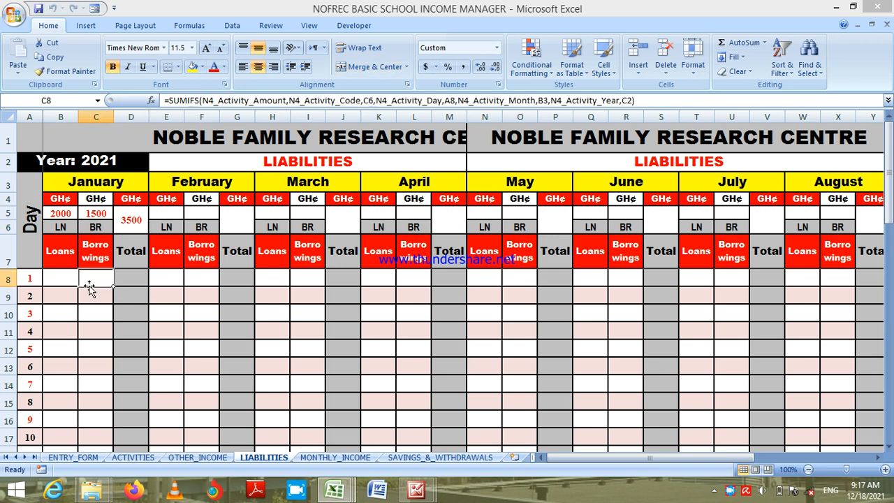
key(Down)
key(Down)
key(Down)
key(Down)
key(Down)
key(Down)
key(Down)
key(Down)
key(Down)
key(Down)
key(Down)
key(Down)
key(Down)
key(Down)
key(Down)
key(Down)
key(Down)
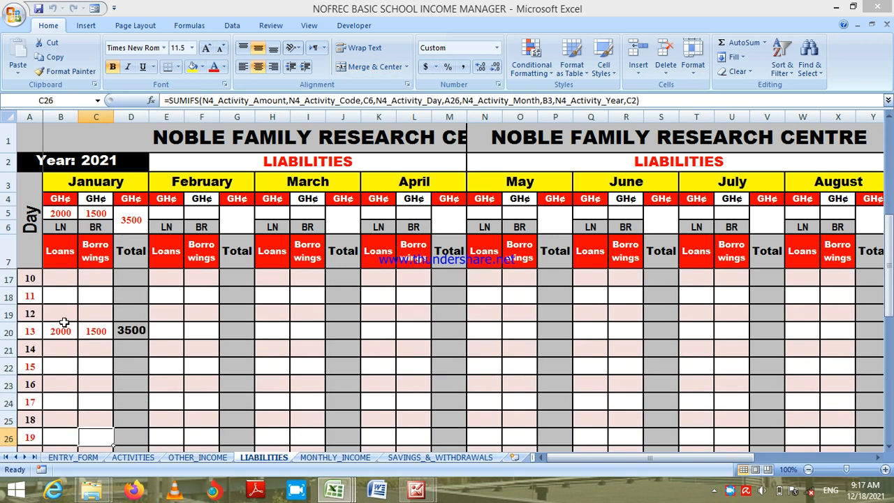
click(64, 328)
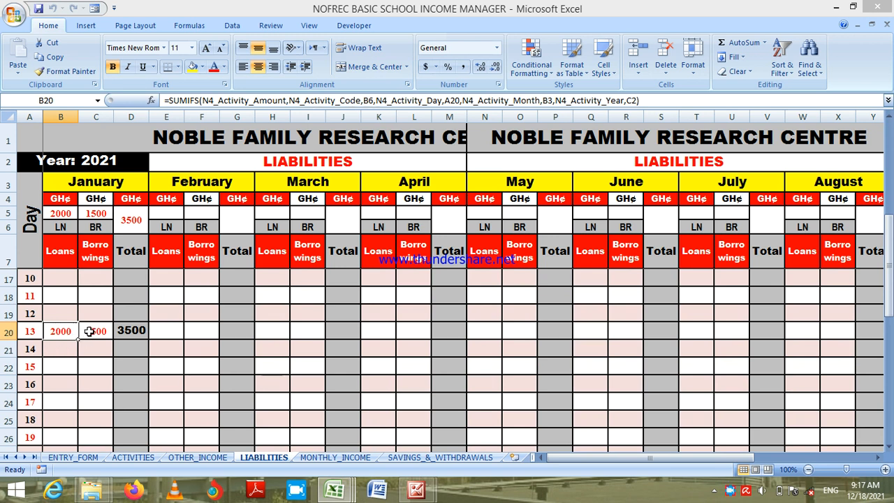
click(92, 331)
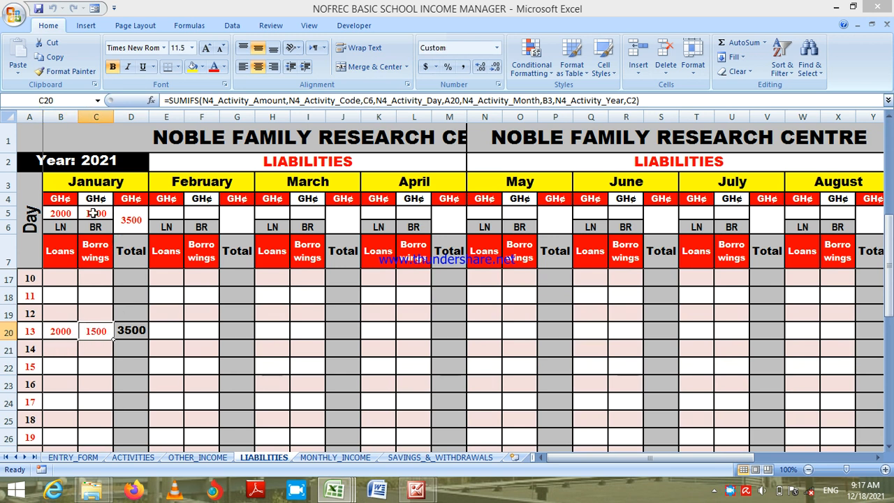
click(132, 331)
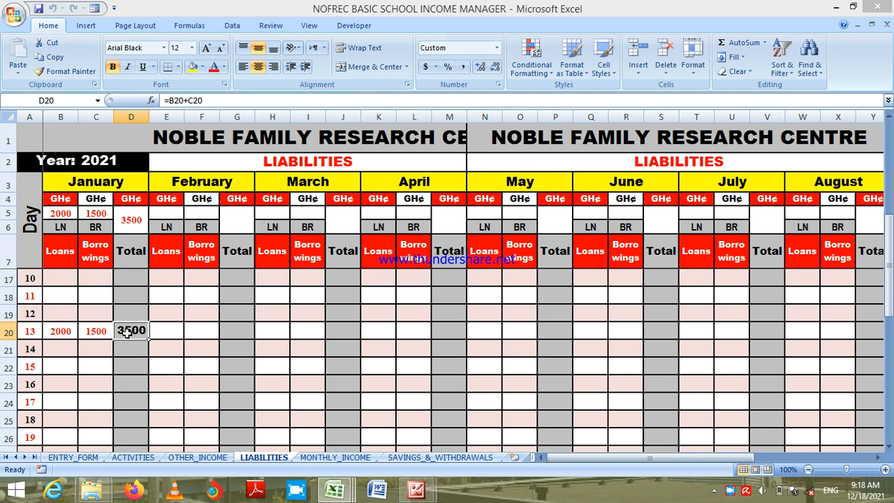
click(66, 331)
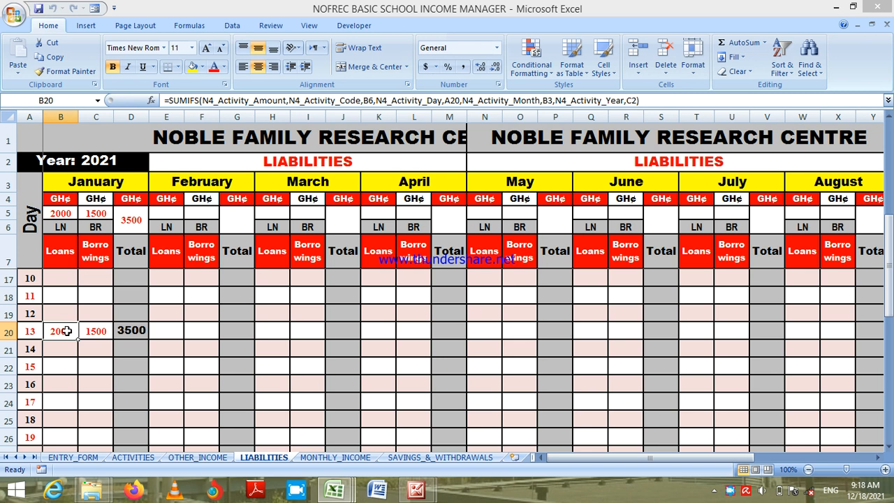
- Examine January's income total and fee columns on the MONTHLY_INCOME sheet and browse the monthly tables down to March
click(333, 457)
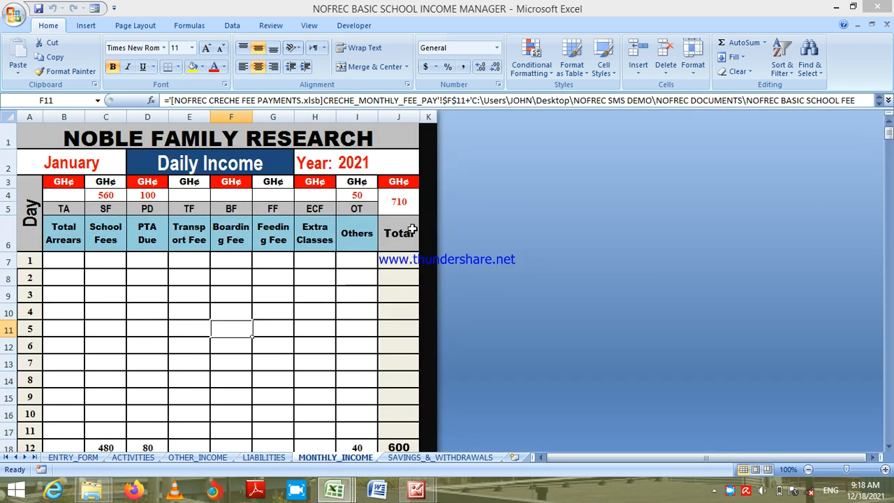
click(398, 202)
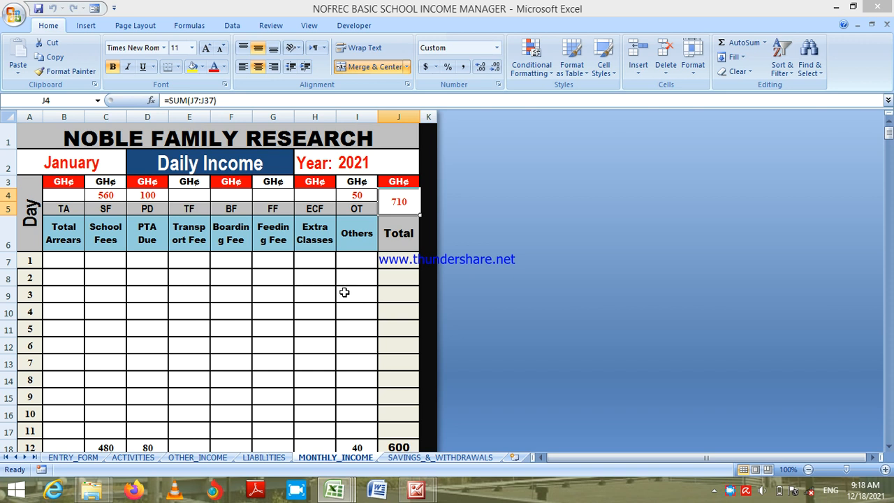
click(185, 307)
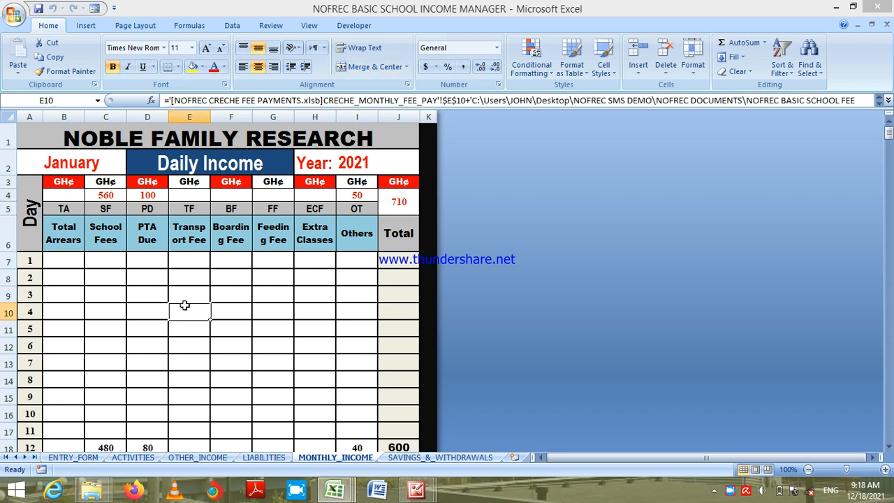
click(184, 222)
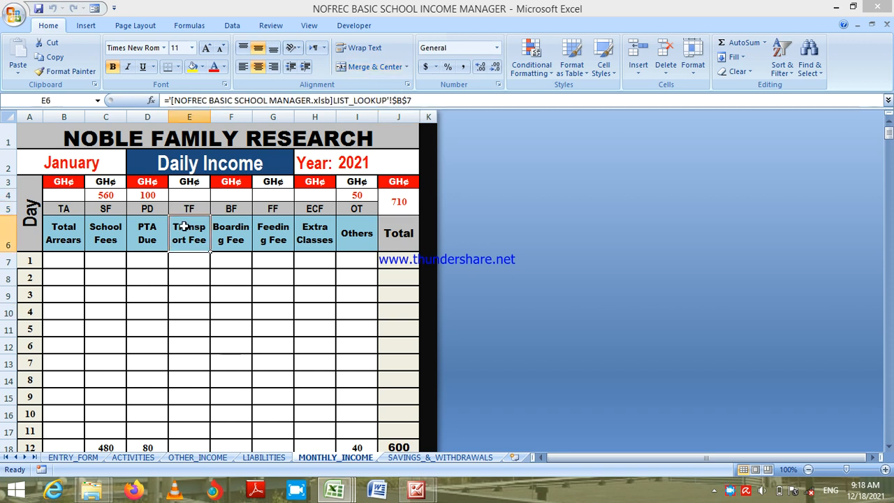
click(397, 209)
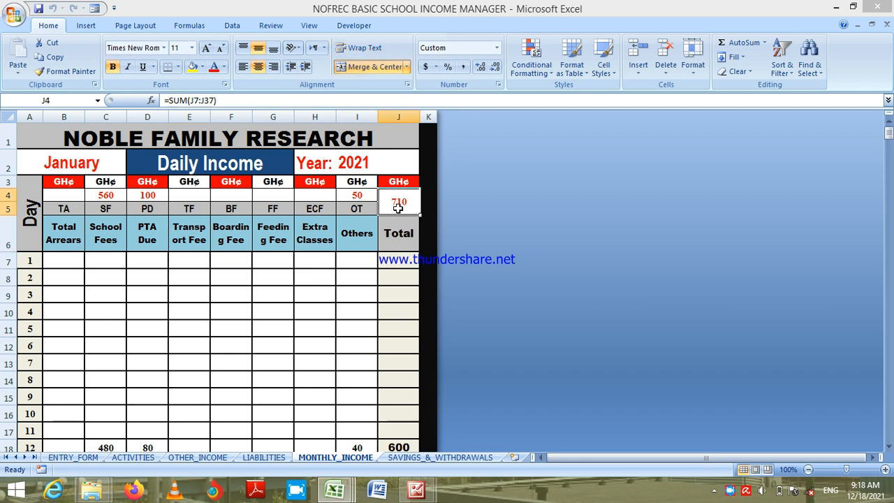
click(422, 238)
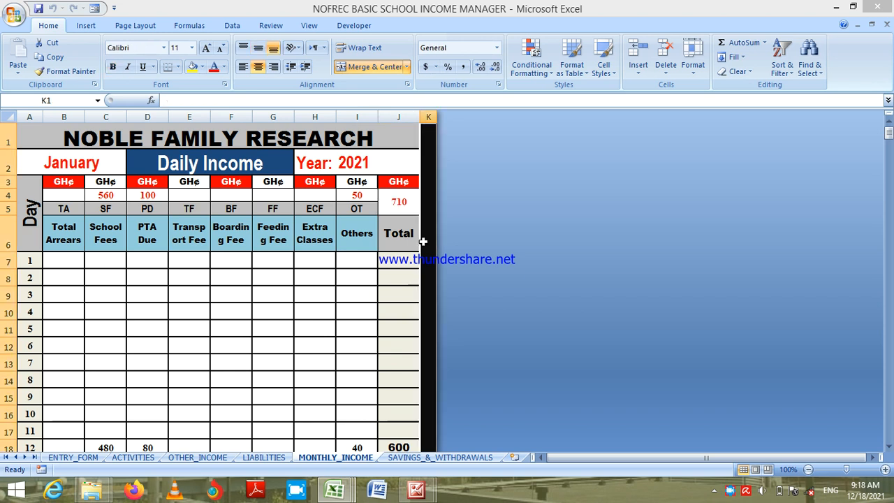
key(Down)
key(Down)
key(Down)
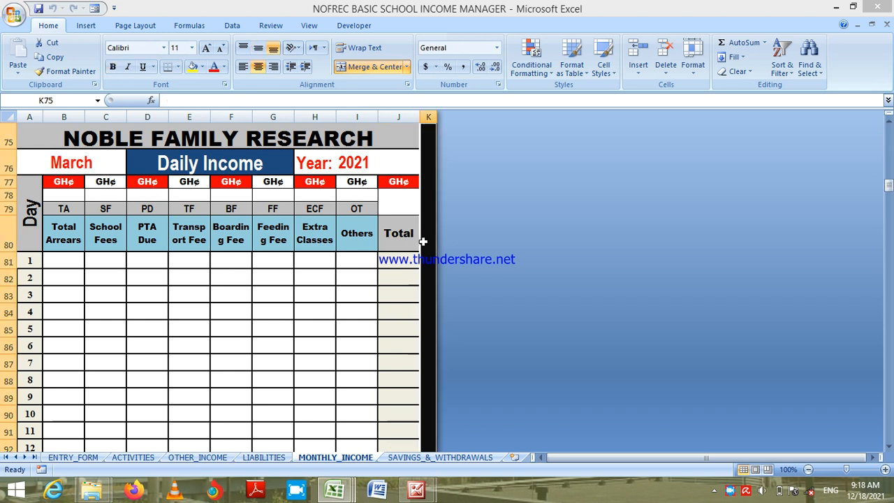
key(Up)
key(Up)
key(Up)
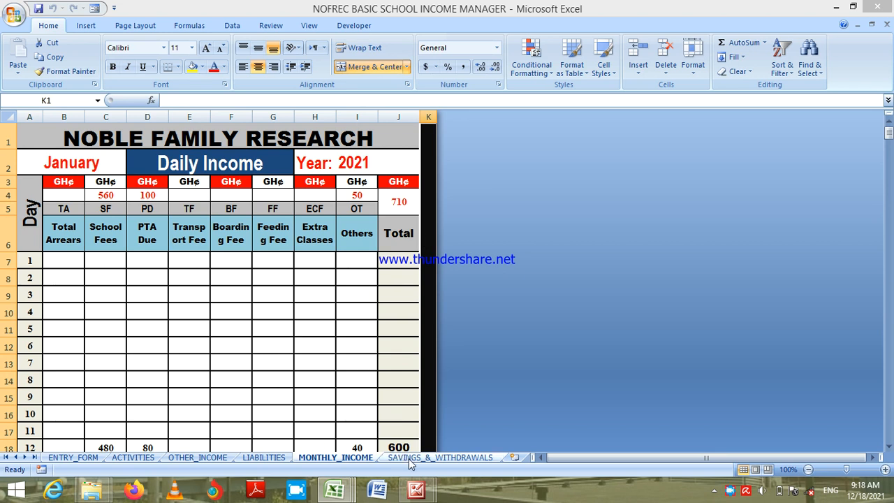
- View the SAVINGS_&_WITHDRAWALS sheet and the Source options available on the money form
click(433, 458)
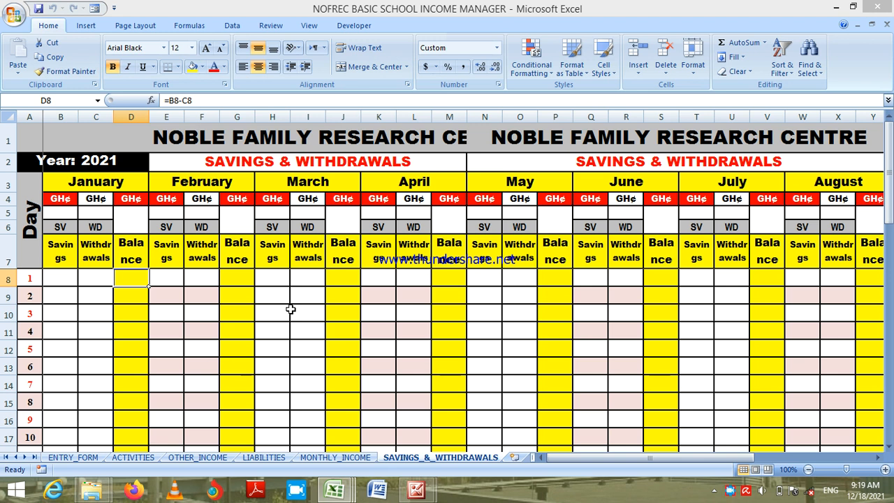
click(78, 458)
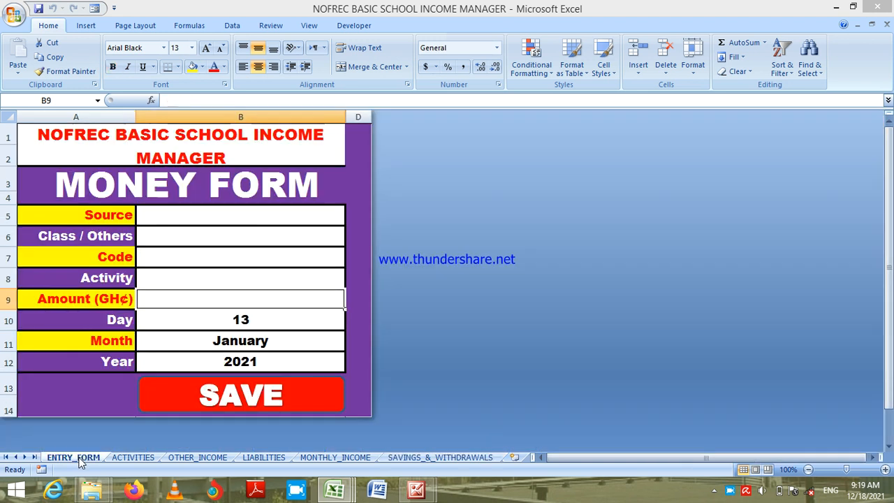
click(263, 213)
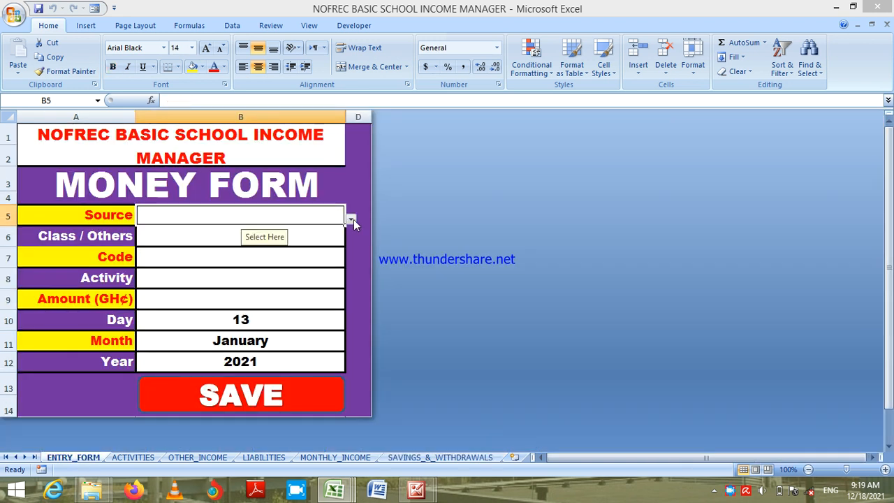
click(351, 219)
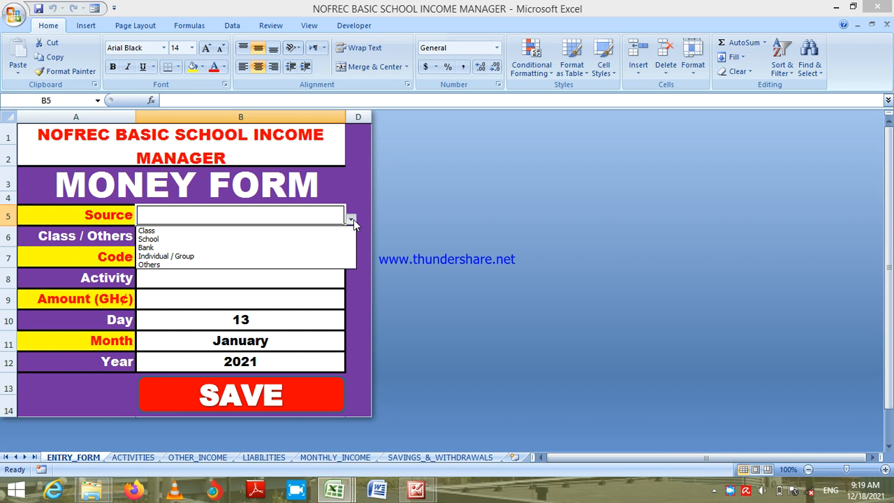
key(Escape)
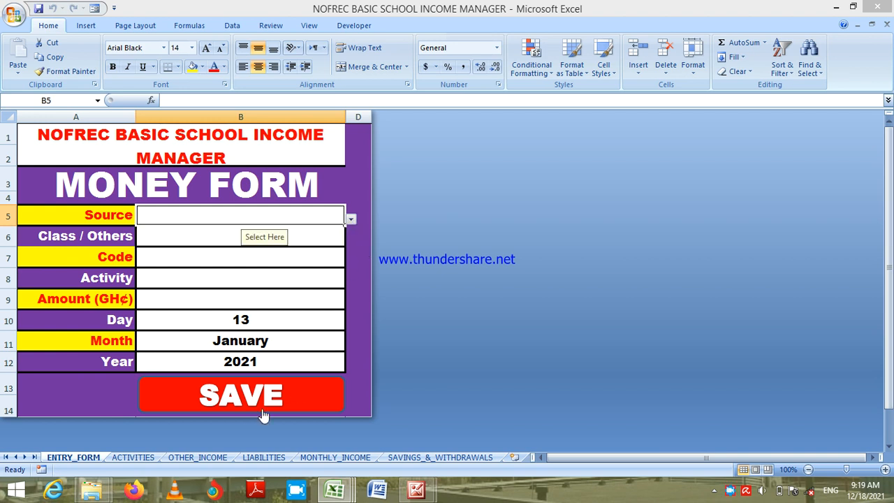
- Review the January figures across the OTHER_INCOME, LIABILITIES and MONTHLY_INCOME sheets
click(184, 463)
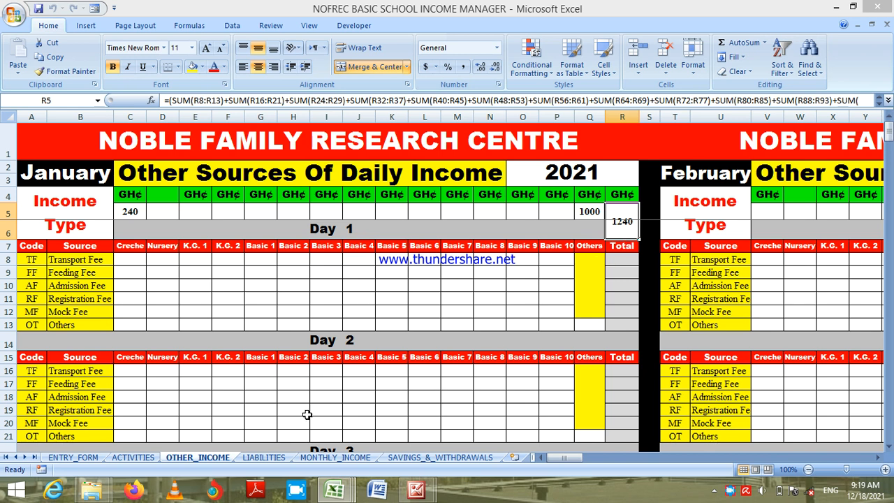
click(266, 456)
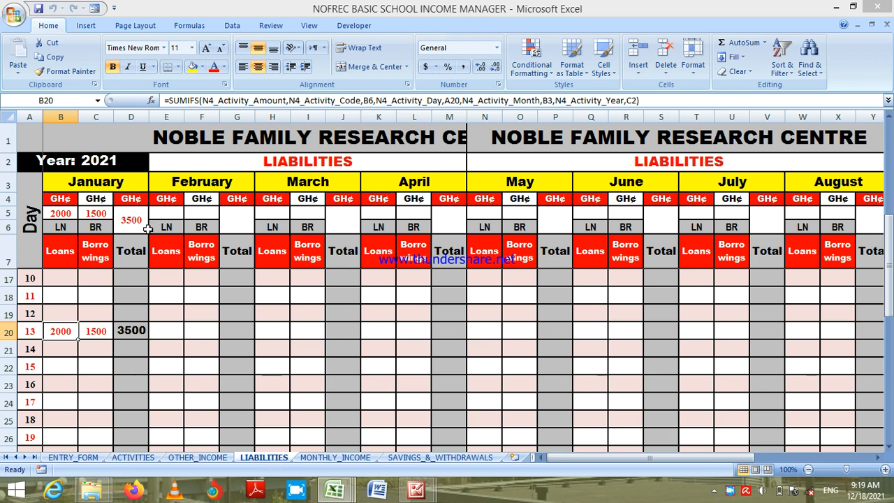
click(338, 458)
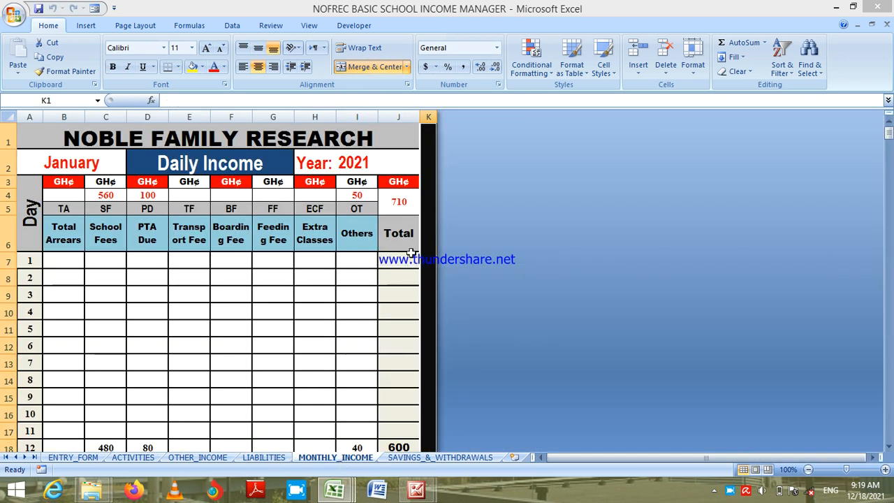
click(401, 201)
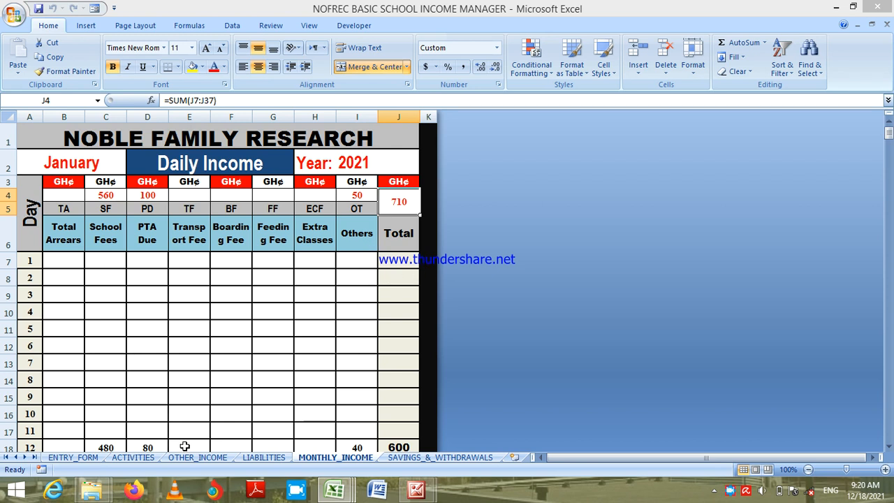
- Return to the money form on the ENTRY_FORM sheet and set the Source to School
click(73, 457)
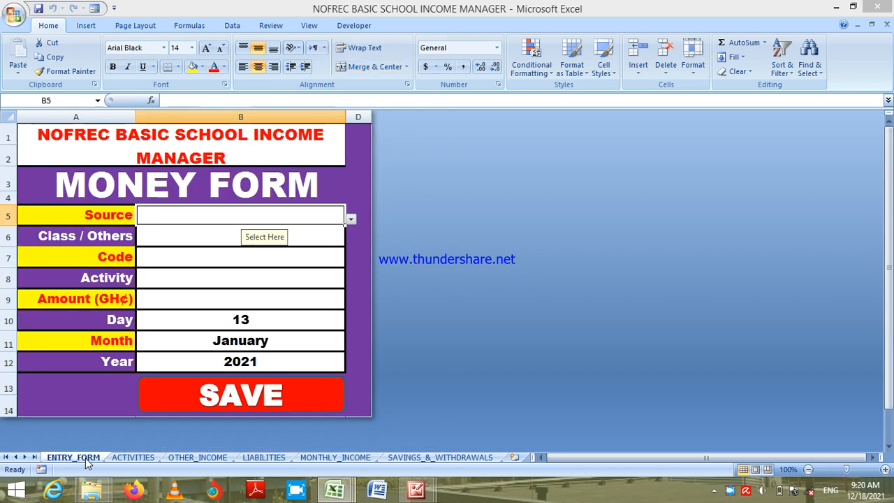
click(351, 220)
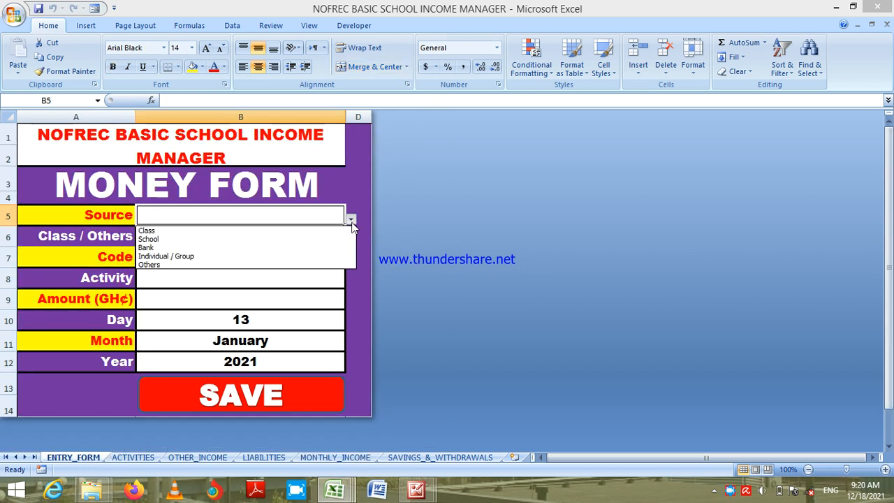
click(328, 248)
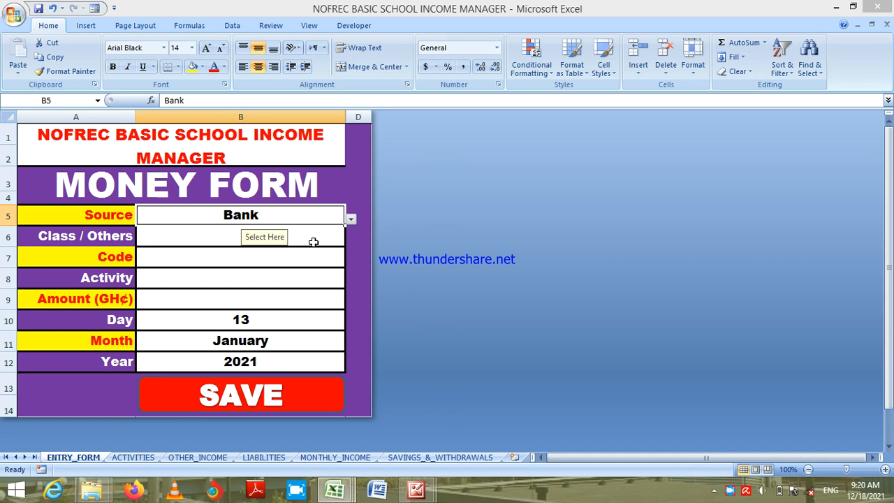
click(351, 219)
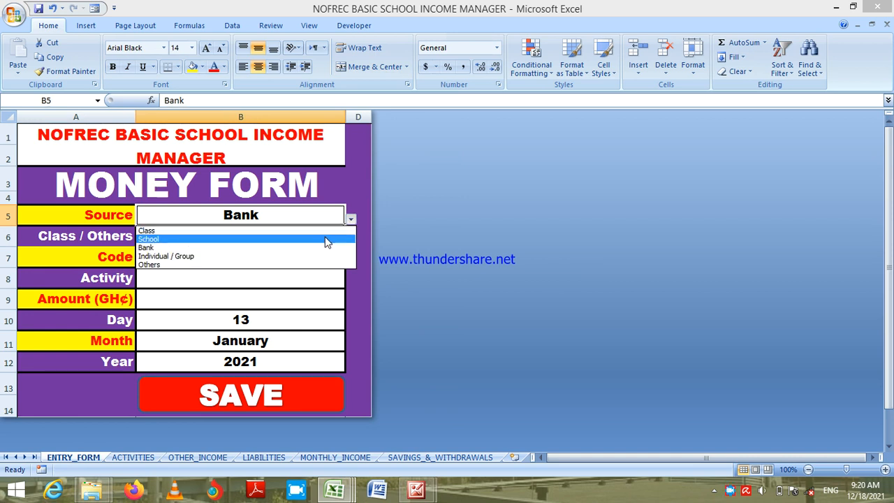
click(325, 240)
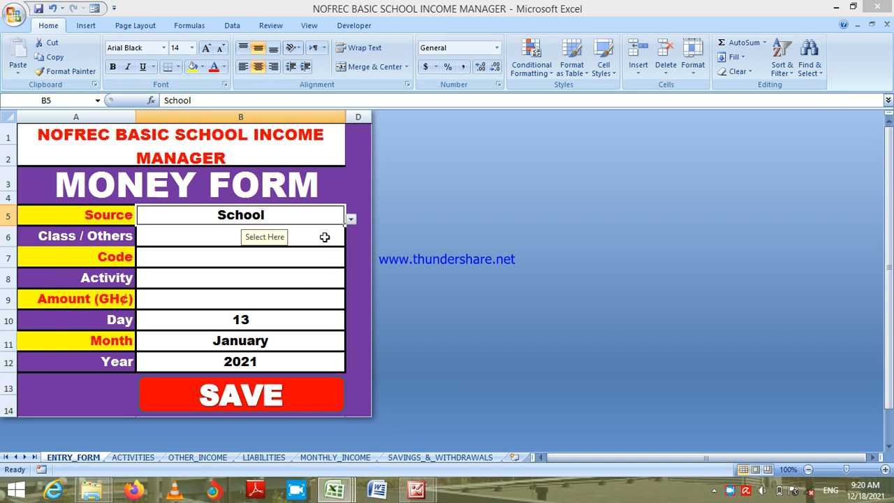
- Set the Code of the School entry to SV for savings
click(314, 254)
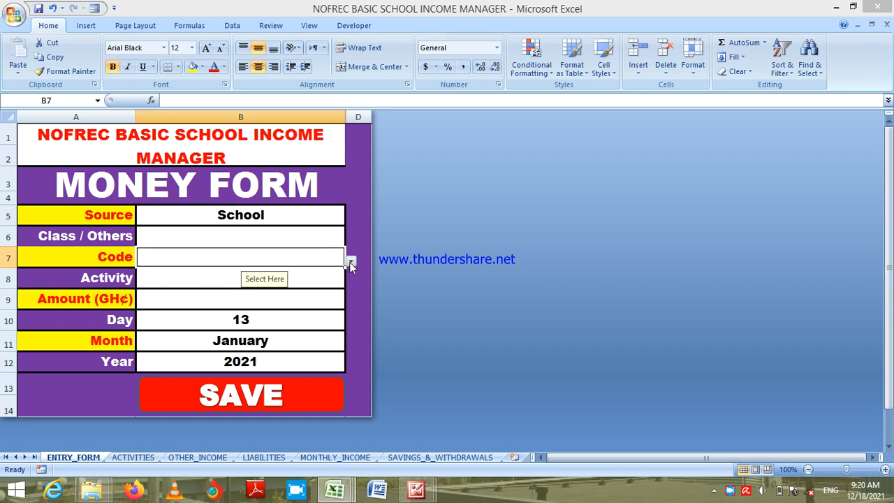
click(351, 263)
key(Down)
key(Down)
key(Down)
key(Down)
key(Down)
key(Down)
key(Down)
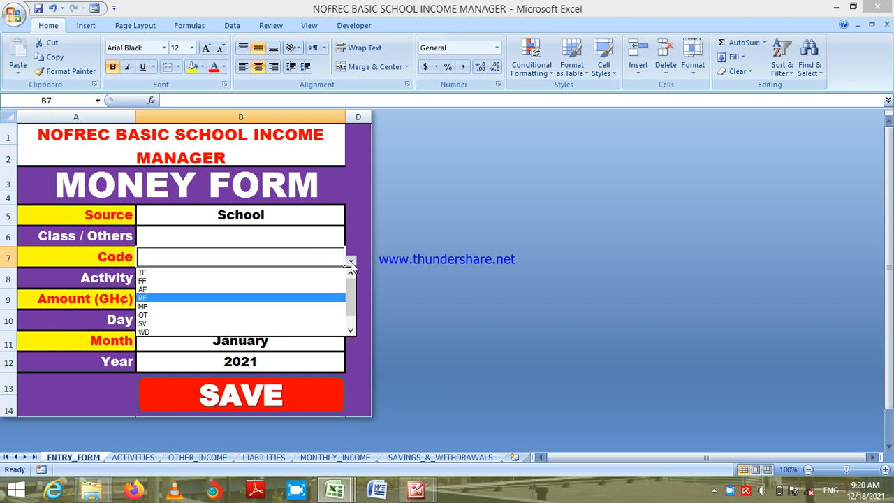
key(Return)
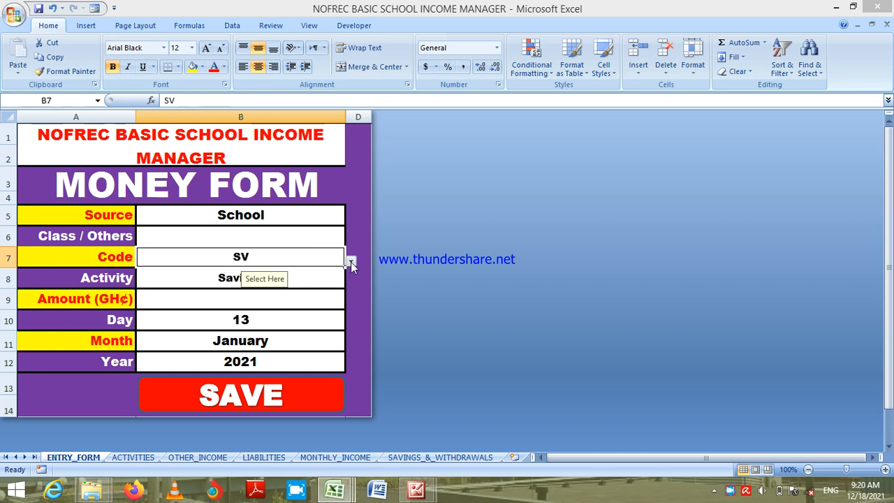
- Enter an amount of 2000 for the savings entry, glance at the ACTIVITIES sheet, and save the entry
click(316, 300)
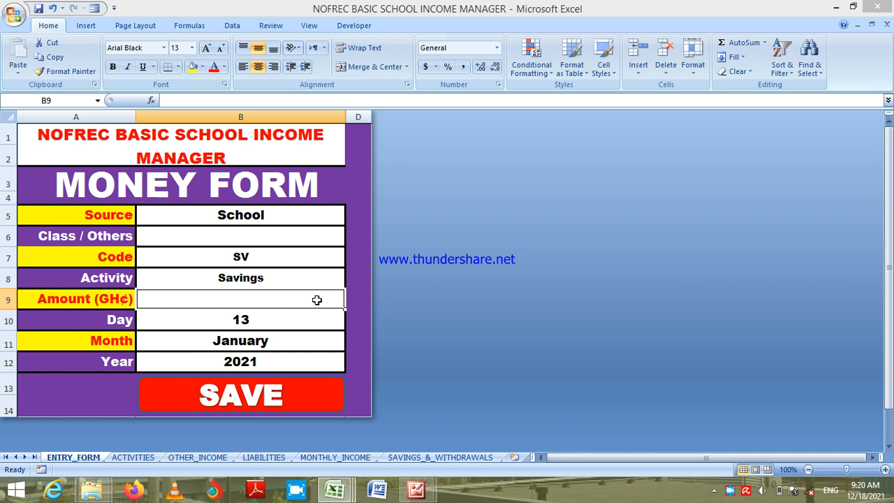
text(2000)
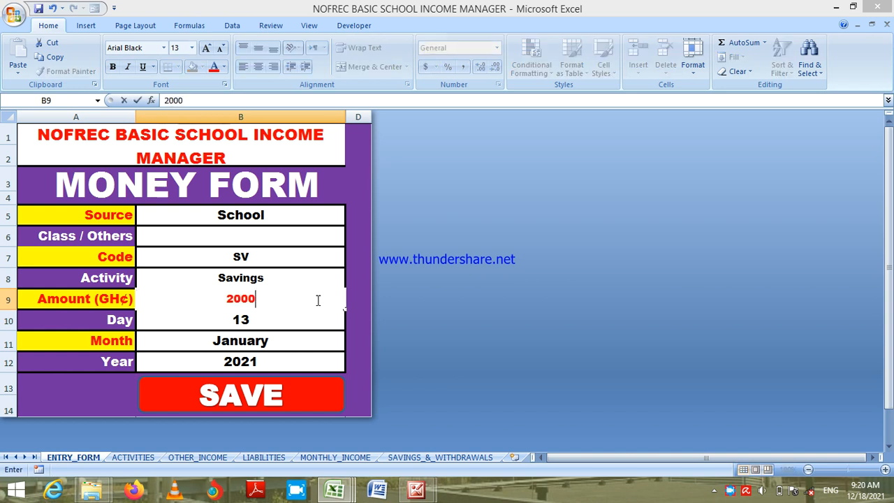
click(354, 312)
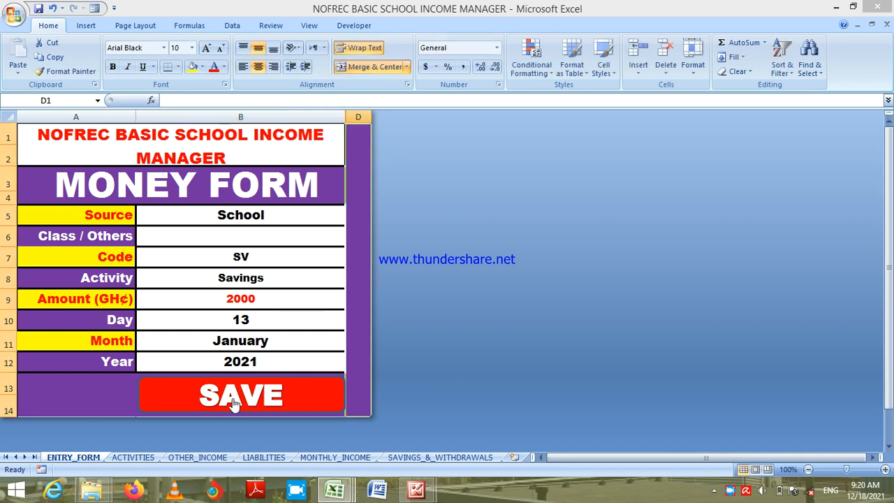
click(136, 459)
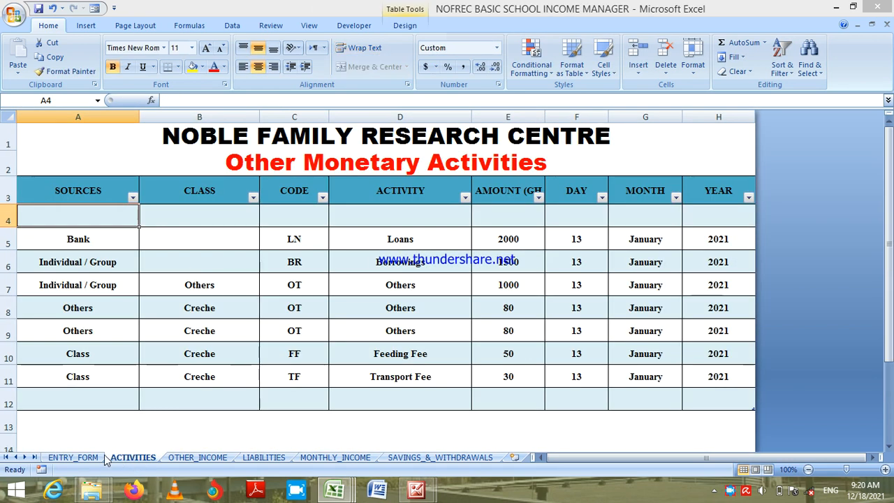
click(84, 458)
click(213, 395)
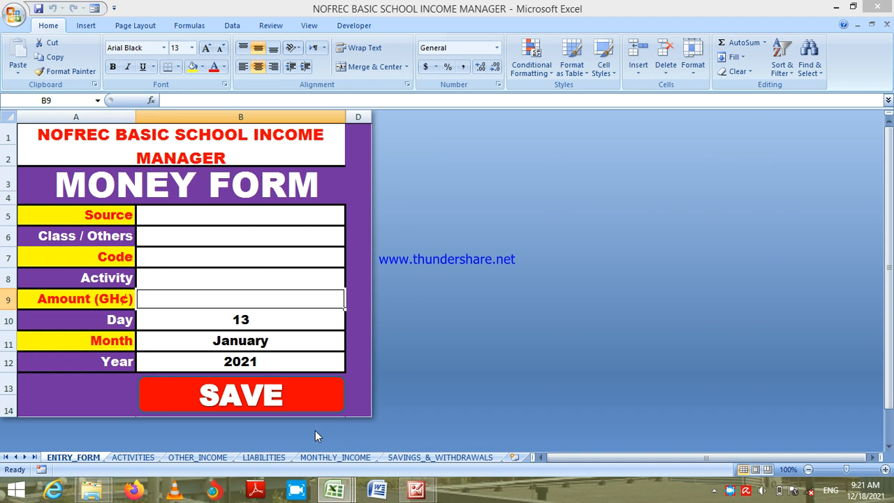
- Switch to the NOFREC BASIC SCHOOL MANAGER workbook and set the Day in the General Form to 14
click(249, 215)
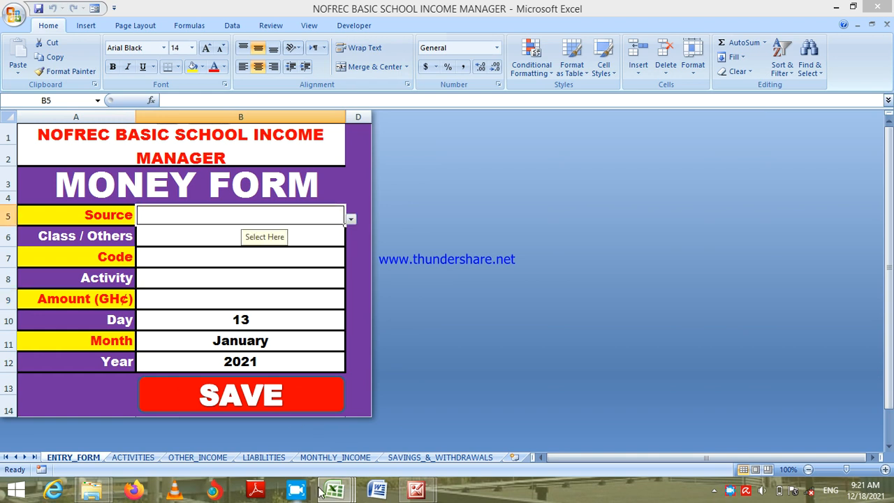
mouse_move(340, 493)
click(218, 446)
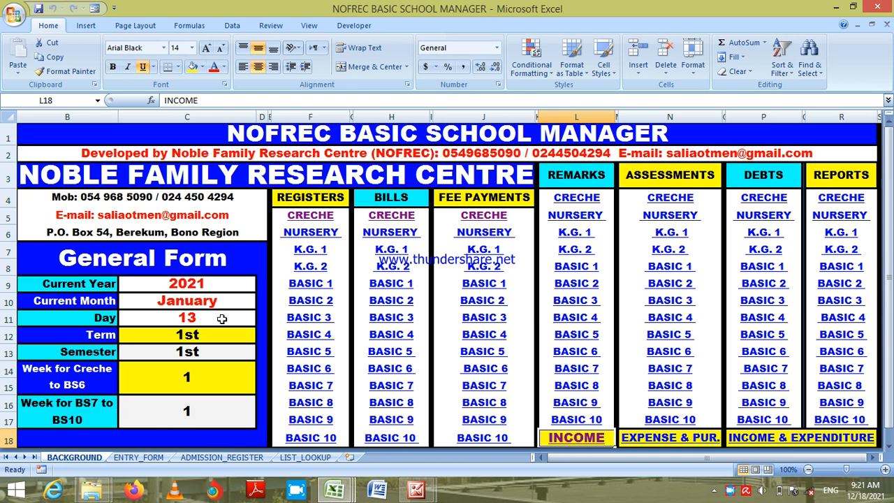
click(222, 317)
click(261, 321)
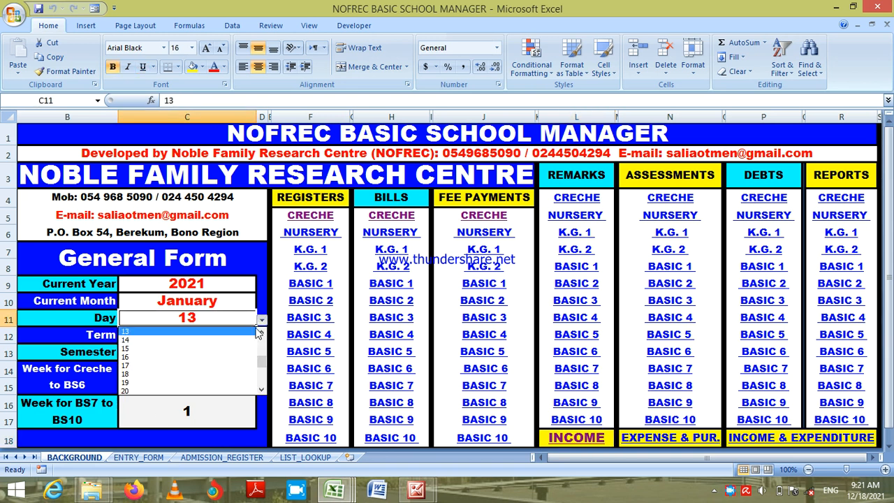
click(251, 342)
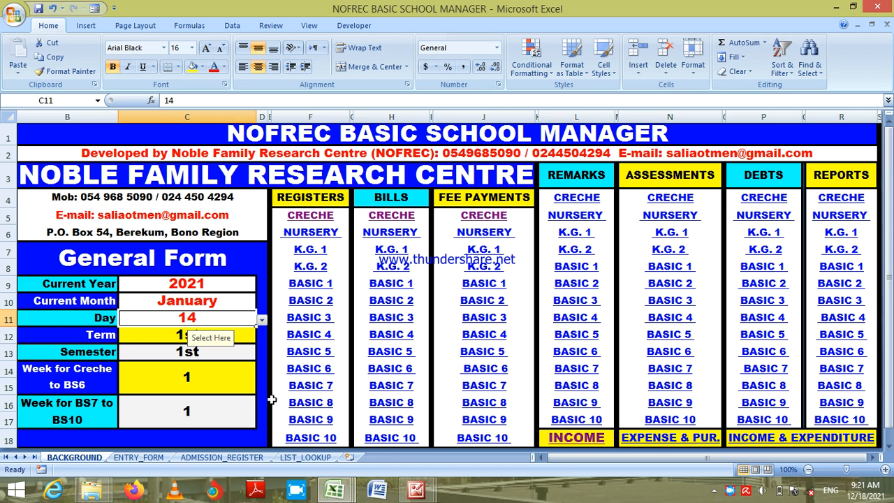
- Return to the NOFREC BASIC SCHOOL INCOME MANAGER workbook and set the money form's Source to Bank and Code to WD
mouse_move(335, 497)
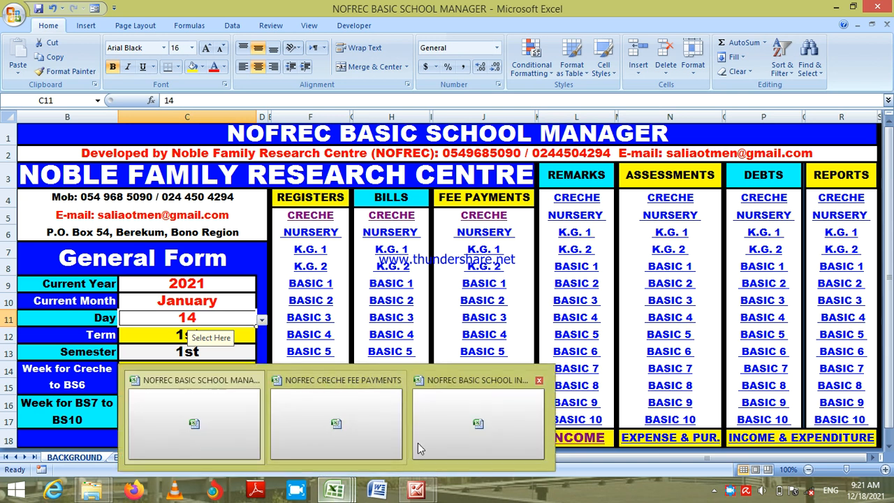
click(447, 432)
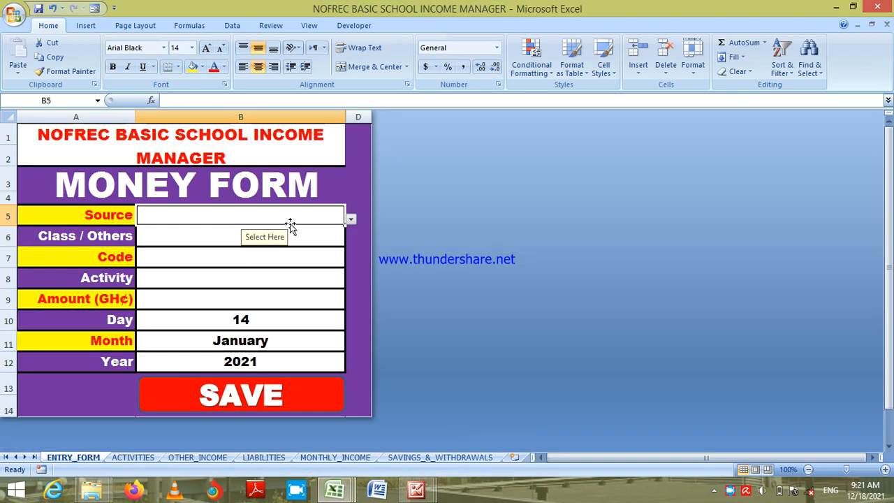
click(352, 221)
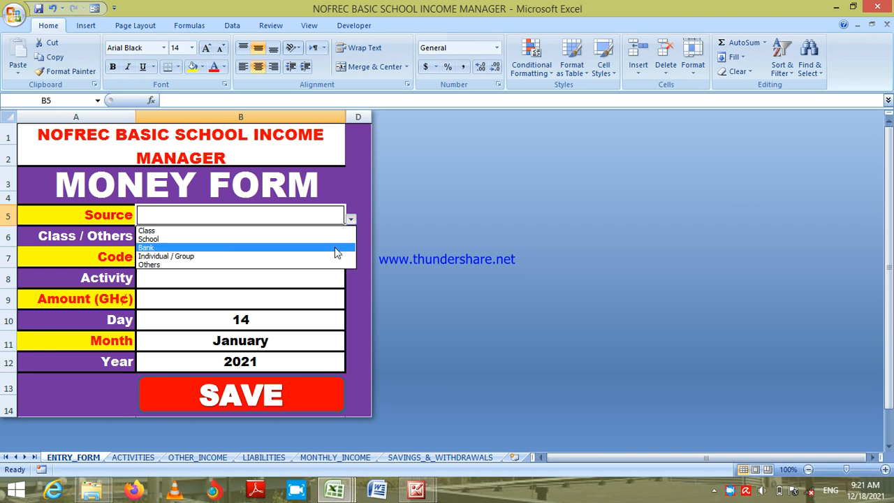
click(336, 252)
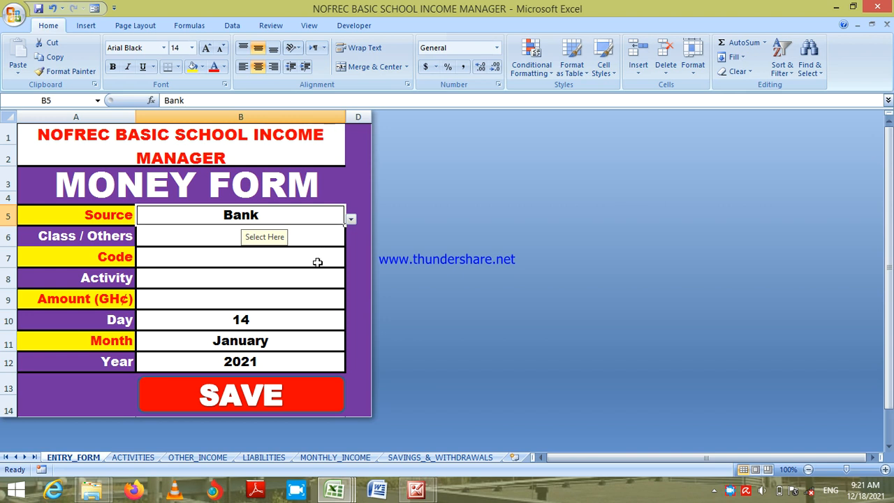
click(317, 262)
click(351, 262)
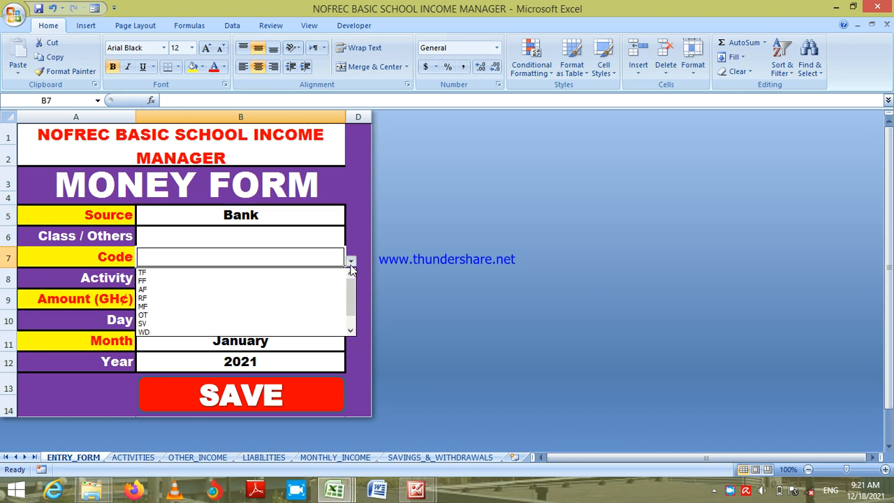
click(309, 331)
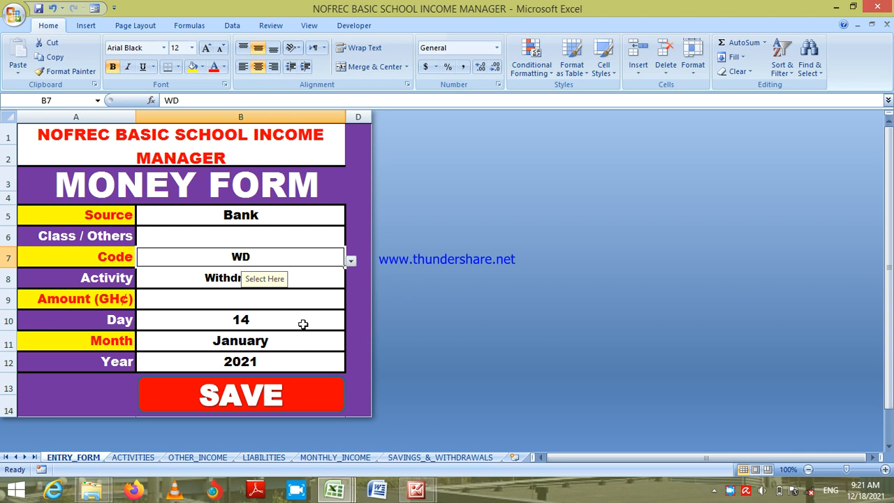
- Enter an amount of 500 for the withdrawal and save the entry
click(290, 298)
text(500)
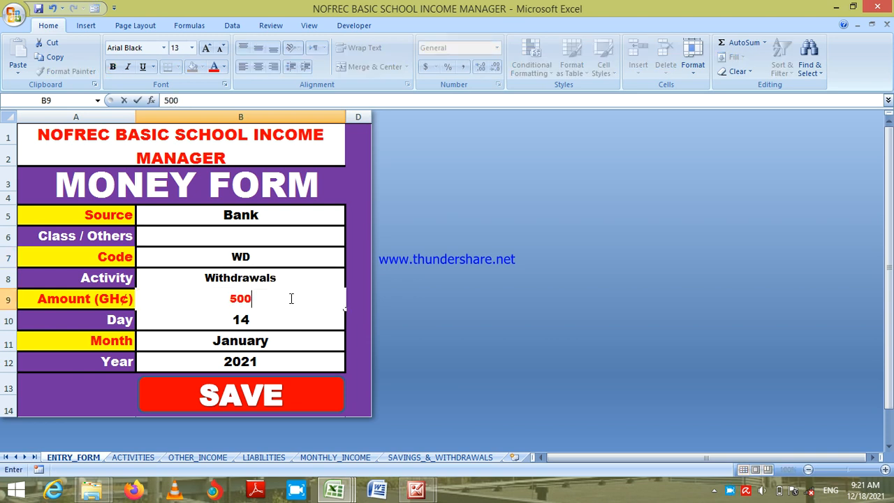
key(Return)
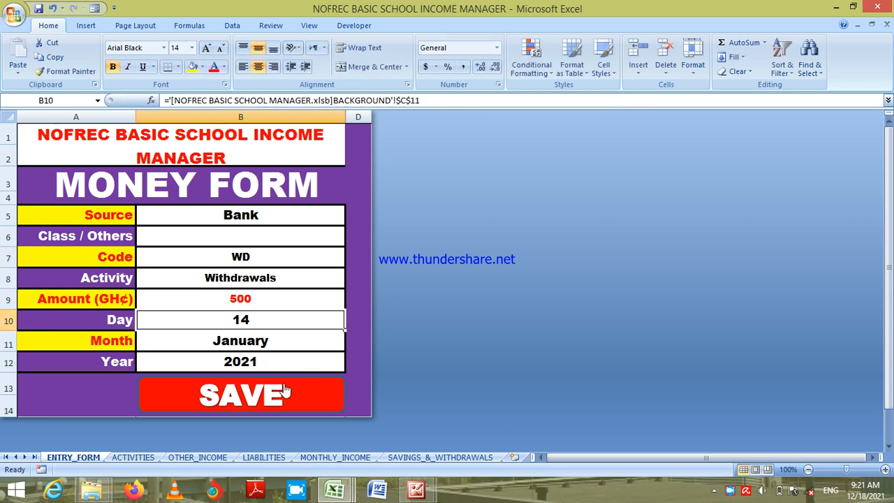
click(273, 393)
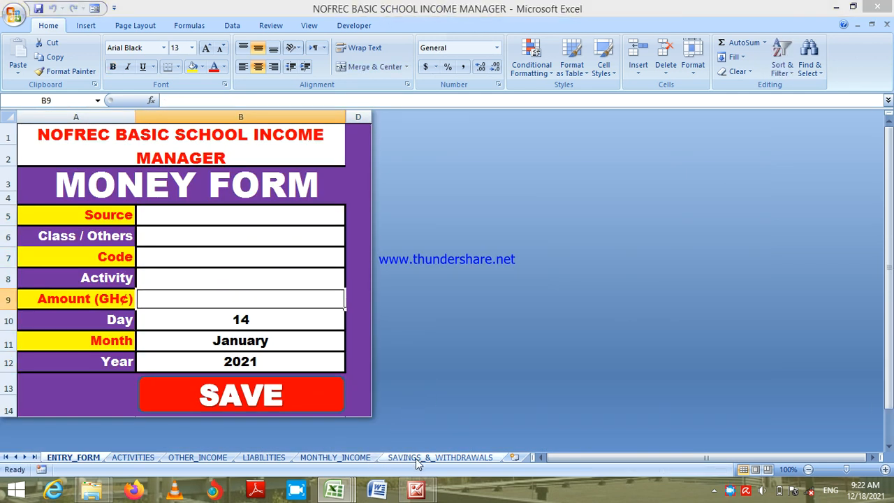
- Examine January's total savings, withdrawals and balance on the SAVINGS_&_WITHDRAWALS sheet
click(417, 457)
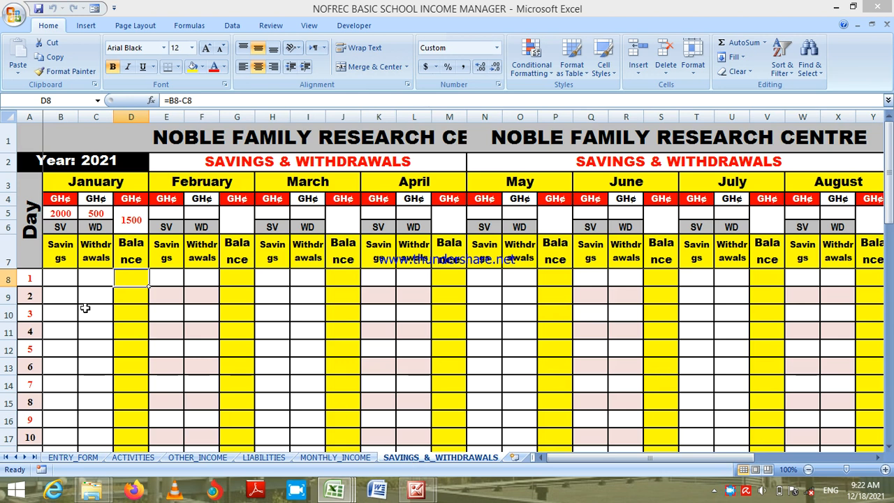
click(60, 227)
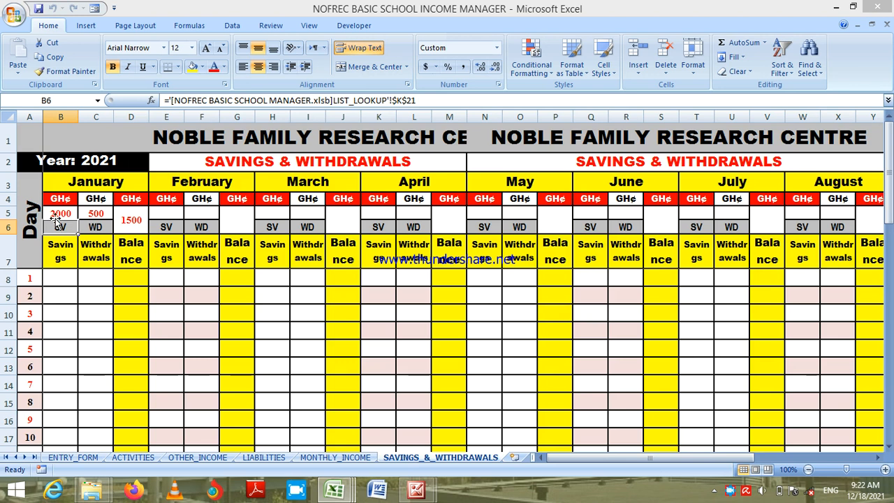
click(58, 213)
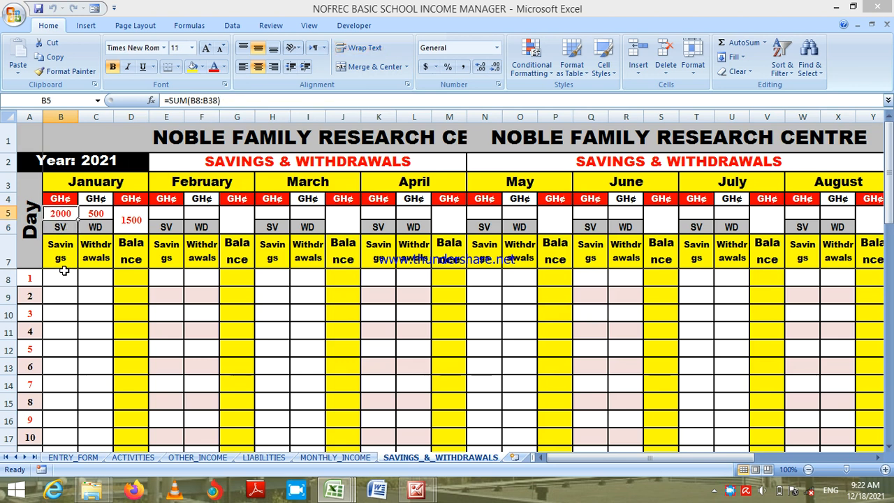
click(95, 214)
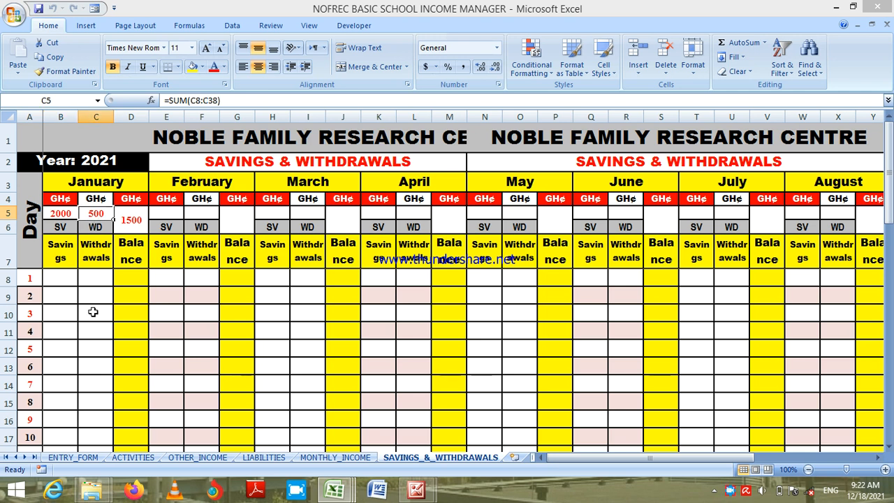
click(136, 227)
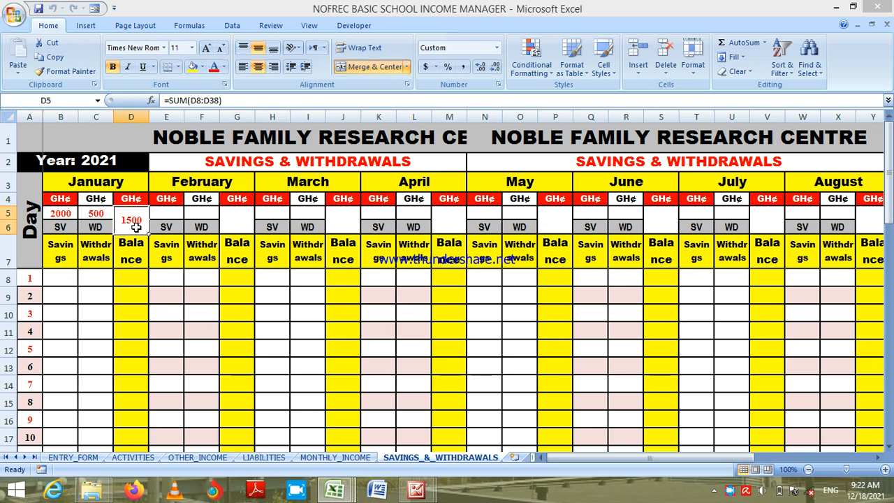
- Examine the savings recorded for day 13 and the withdrawal recorded for day 14 in the January table
click(90, 327)
key(Down)
key(Down)
key(Down)
key(Down)
key(Down)
key(Down)
key(Down)
key(Down)
key(Down)
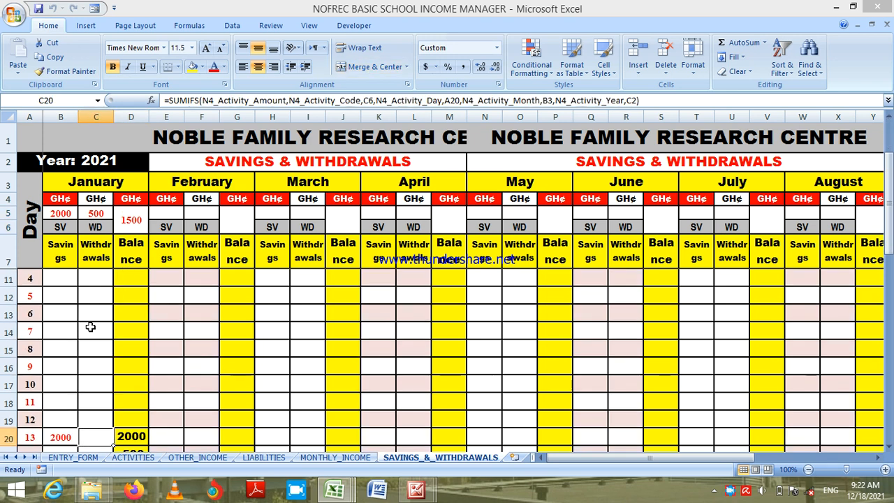
click(61, 436)
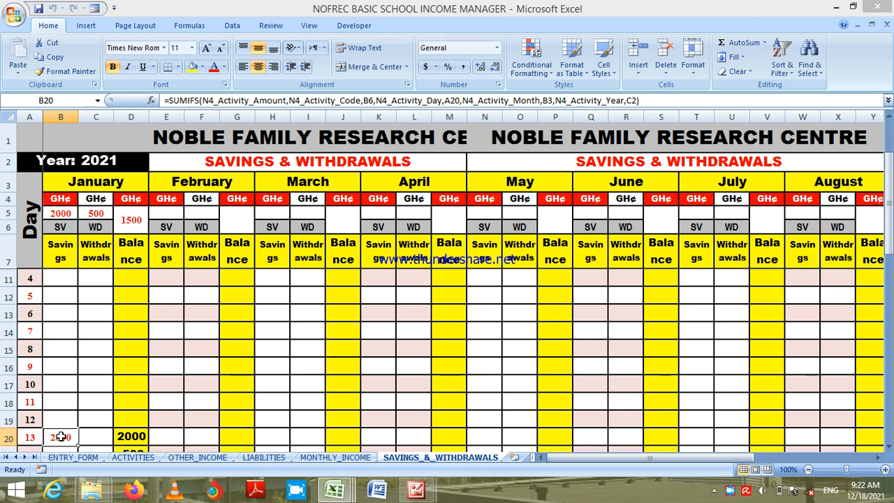
key(Down)
key(Down)
key(Down)
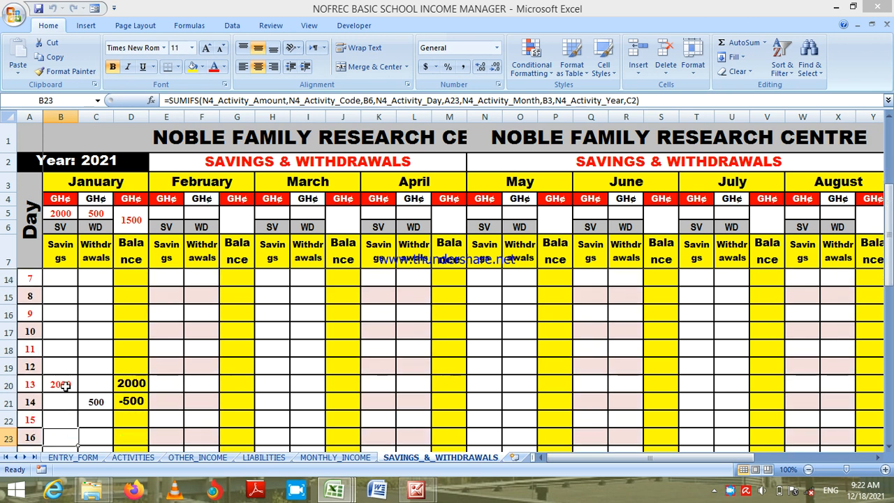
click(61, 389)
click(93, 401)
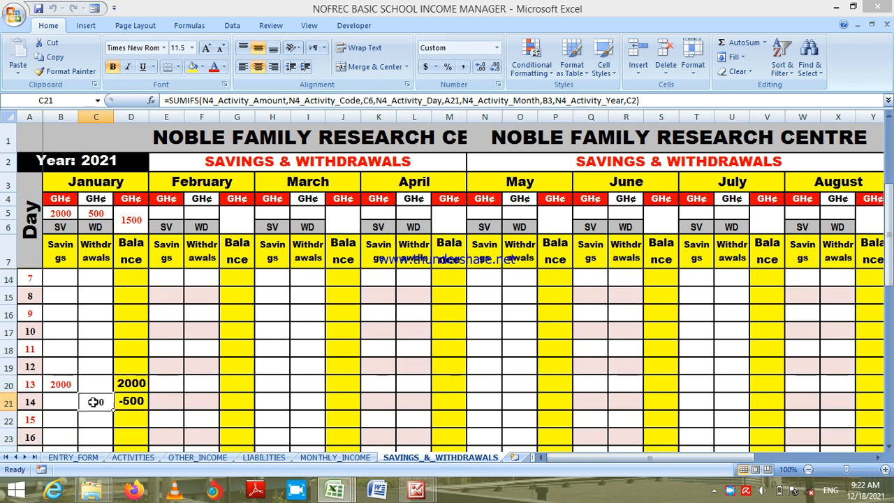
- Examine January's day 14 balance and the month's overall balance, and return to the ENTRY_FORM sheet
click(136, 404)
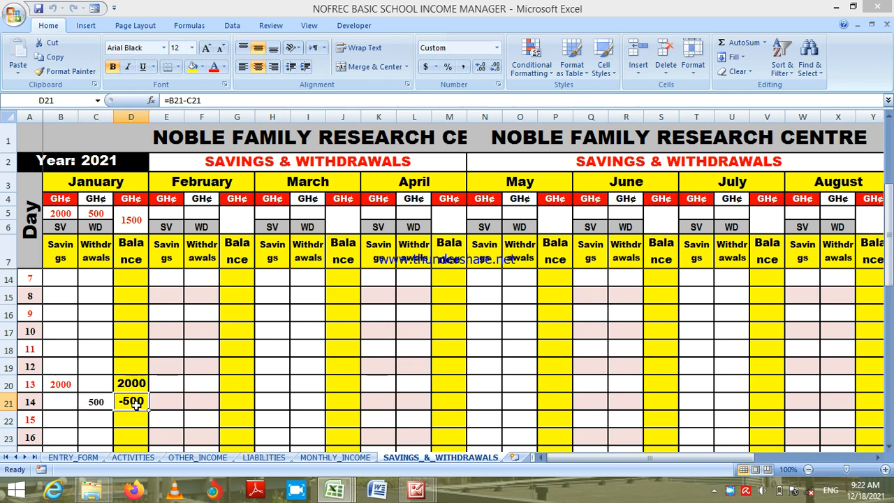
click(130, 228)
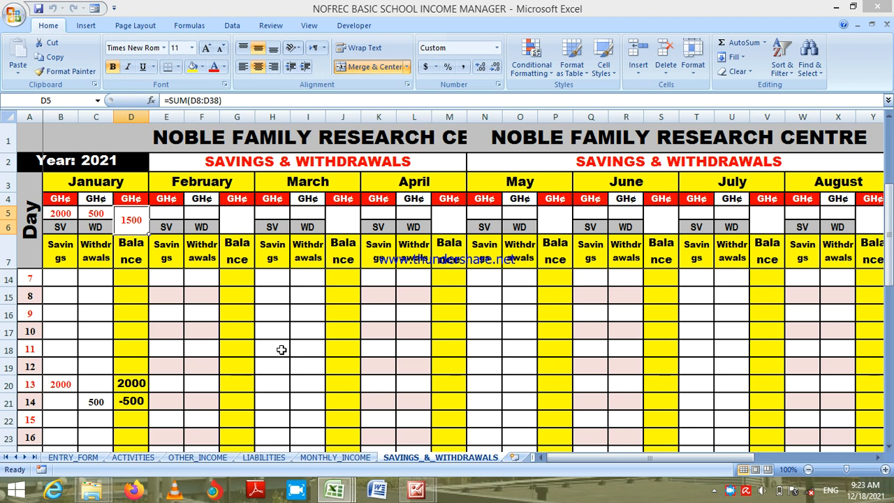
click(85, 459)
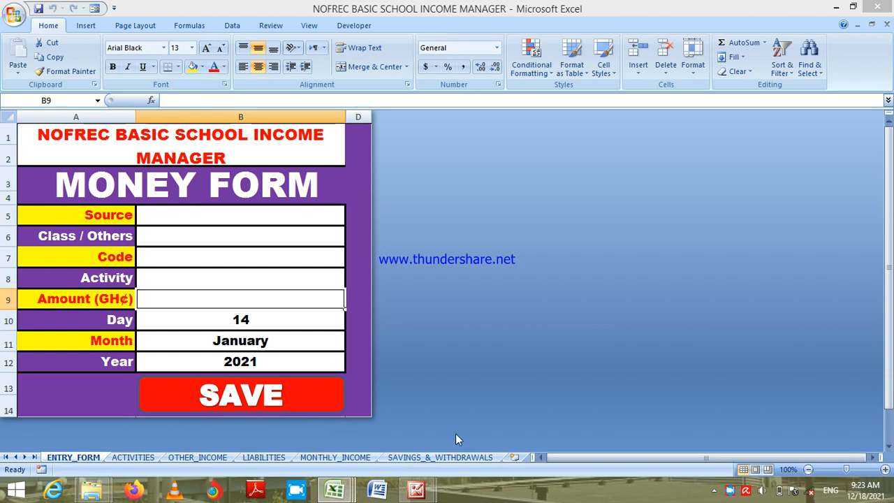
- Switch to Microsoft Office Picture Manager and view the Tutorial 6 cover page and the NOFREC BASIC SCHOOL MANAGER developer and copyright page
mouse_move(416, 490)
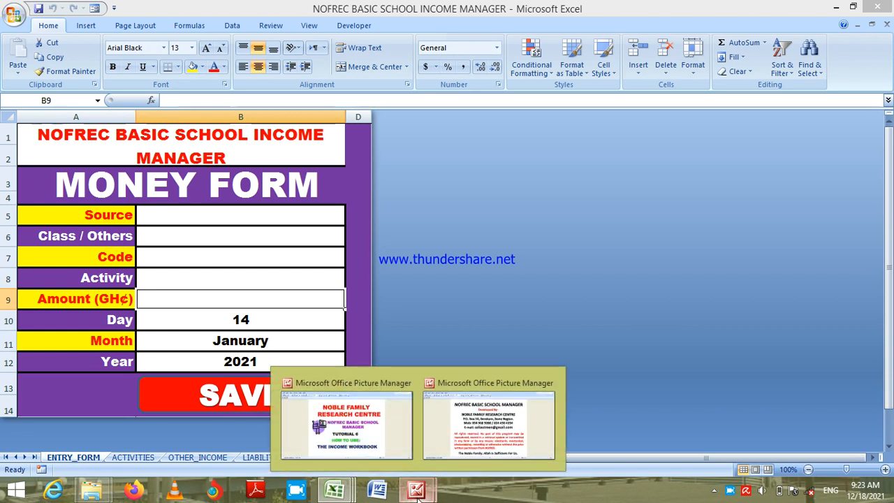
click(384, 446)
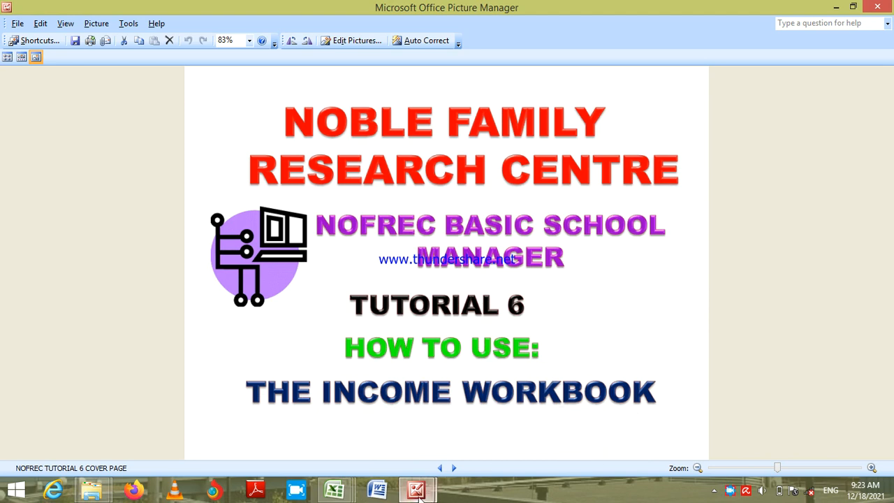
mouse_move(426, 492)
click(520, 431)
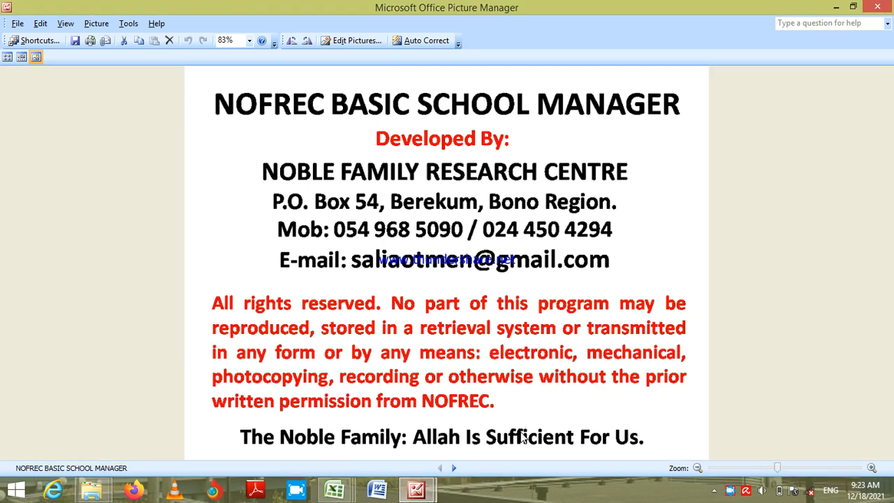